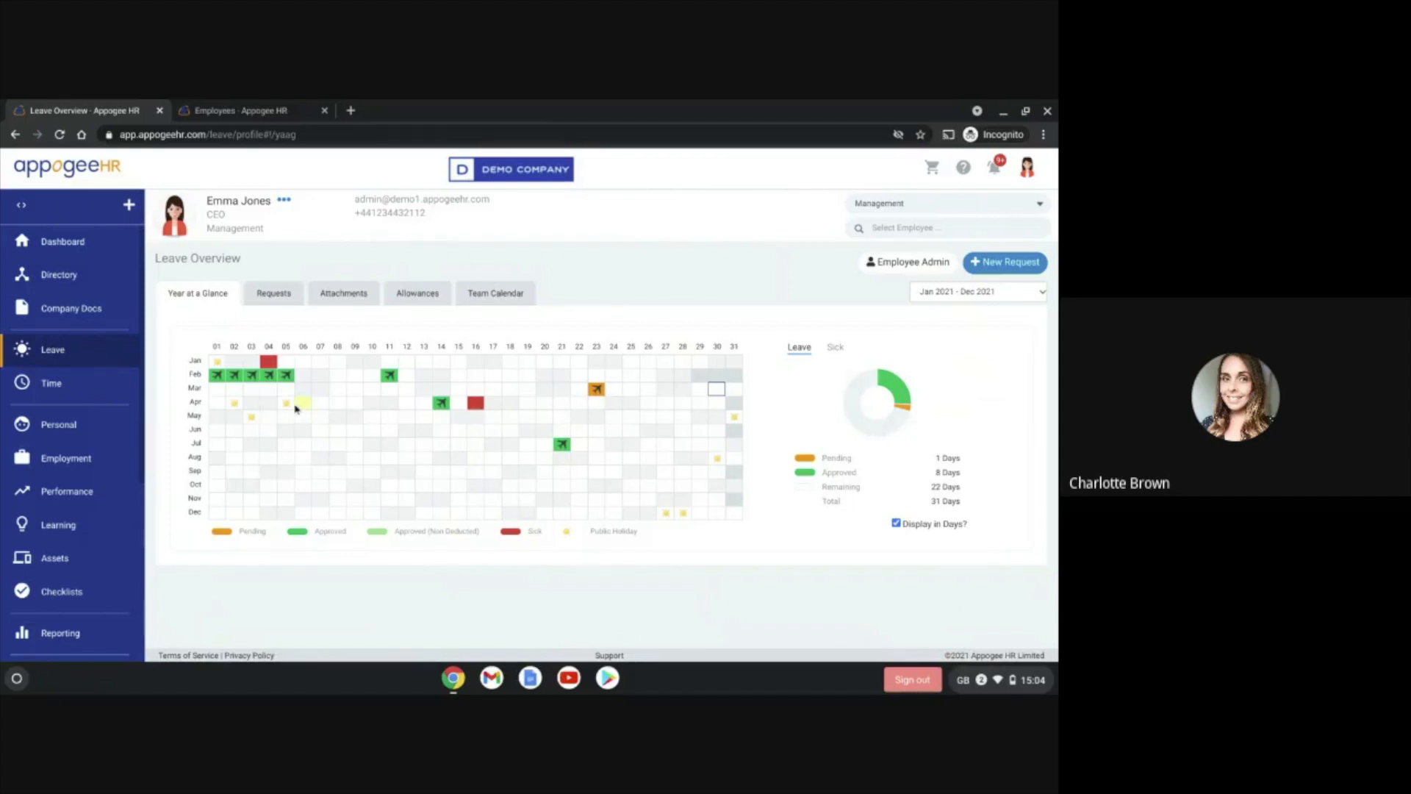
Step: Submit a full-day annual leave request for 06/04/2021 with the reason "Day Off"
left_click(298, 409)
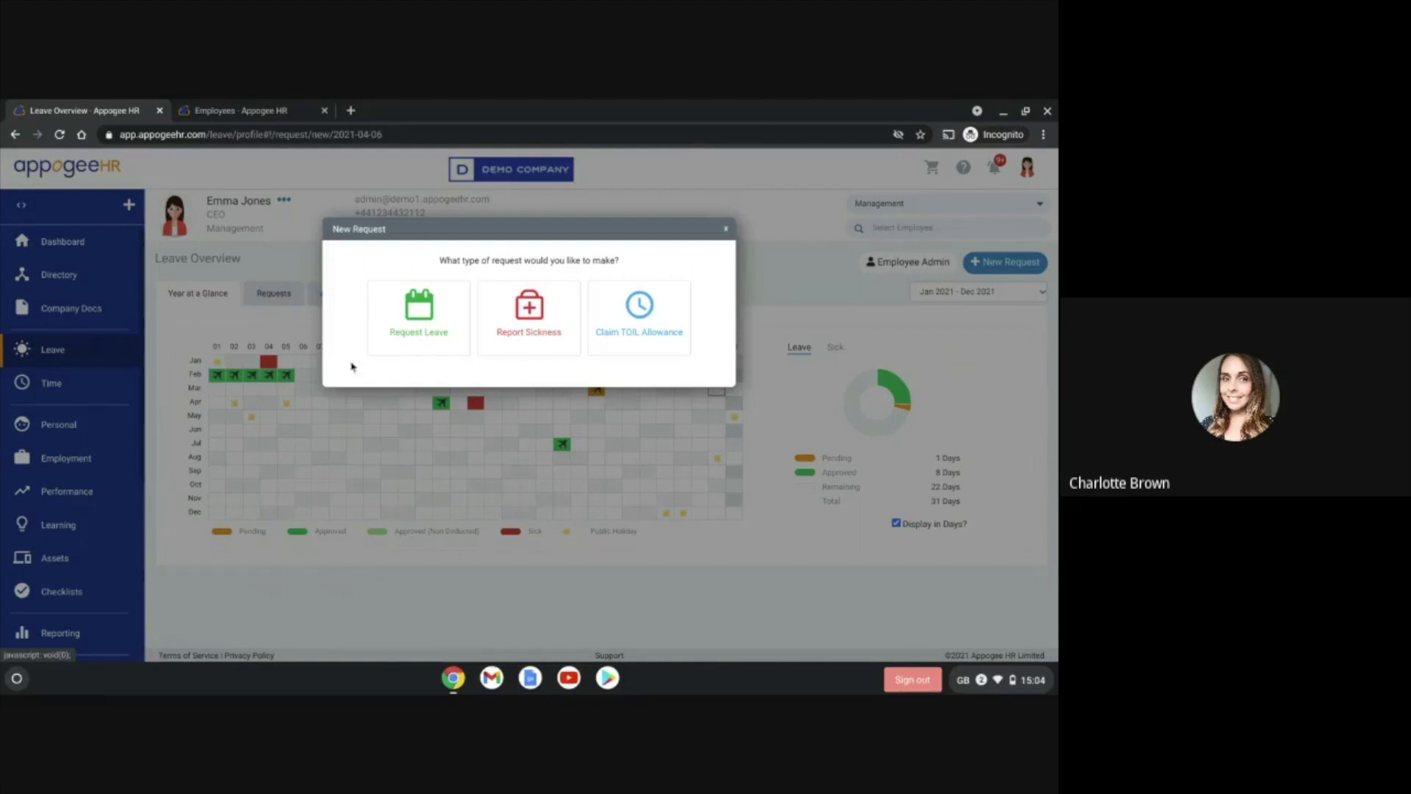
left_click(427, 330)
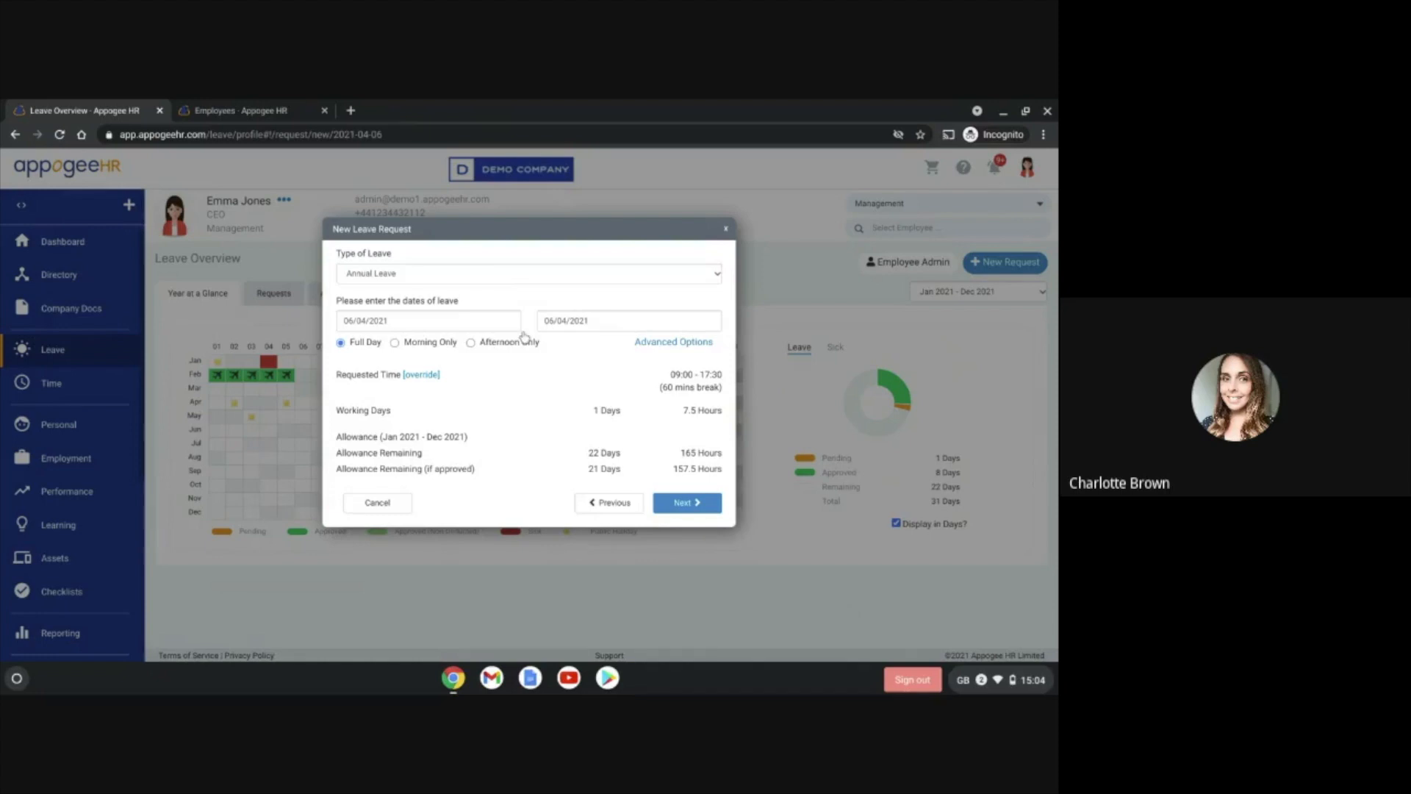
left_click(691, 505)
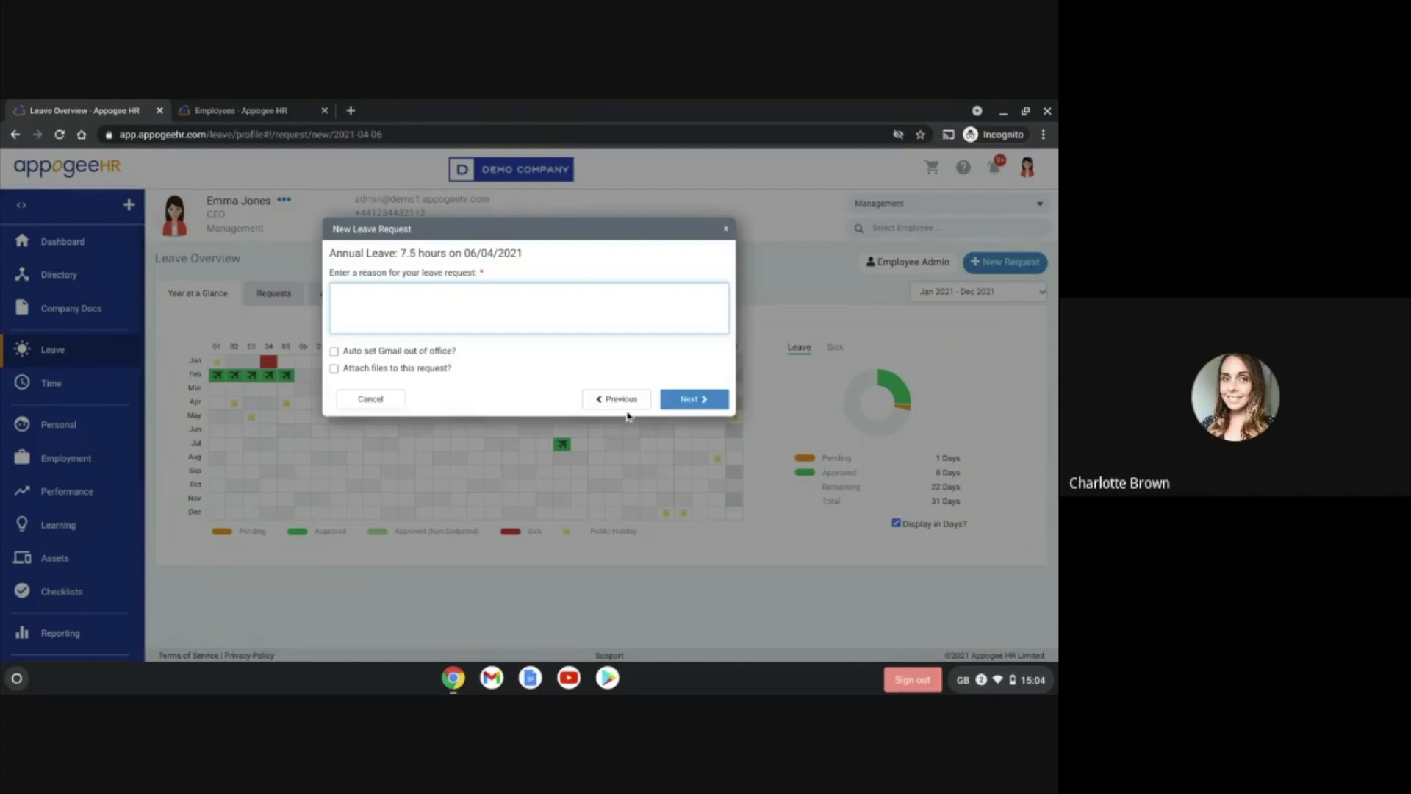
left_click(610, 315)
type("Day Off")
left_click(714, 400)
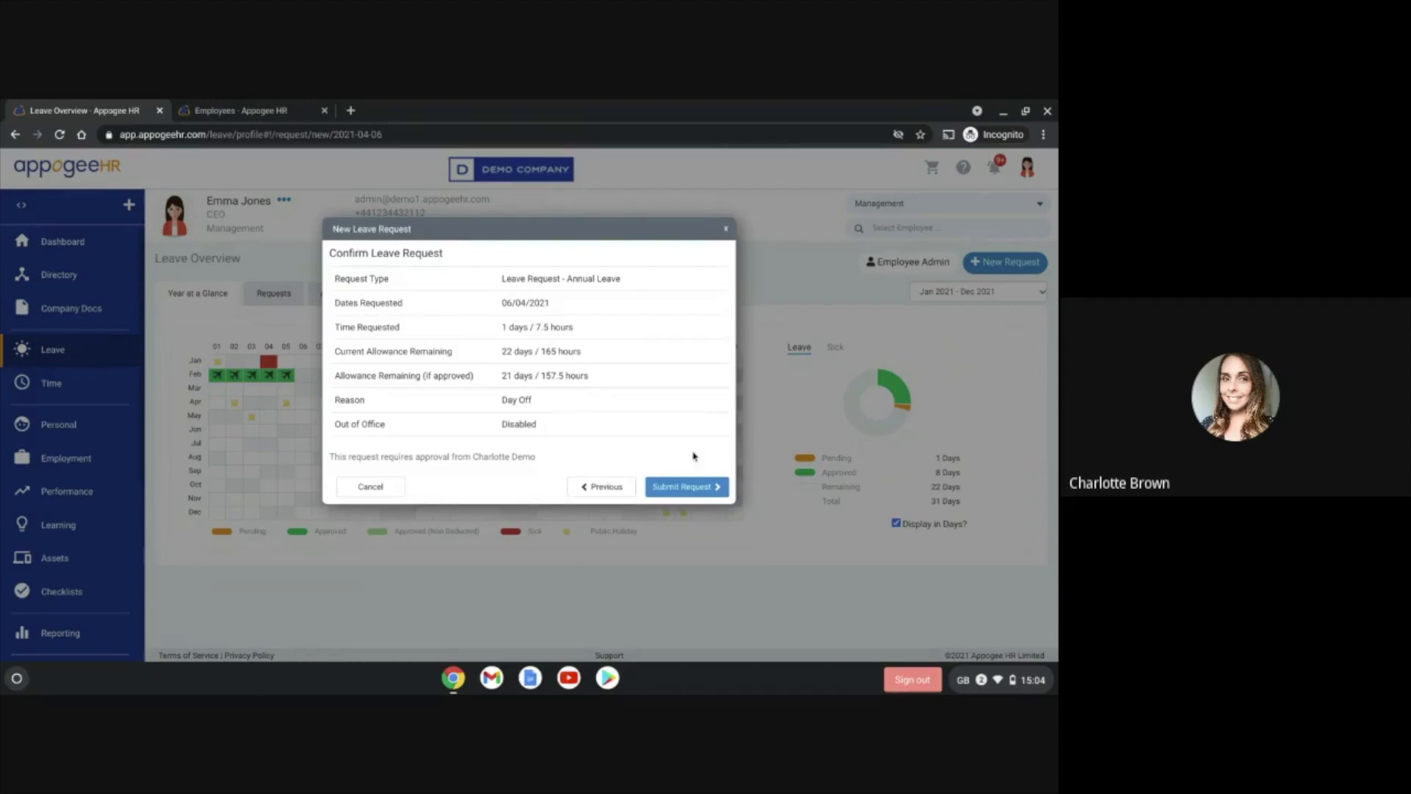
left_click(687, 487)
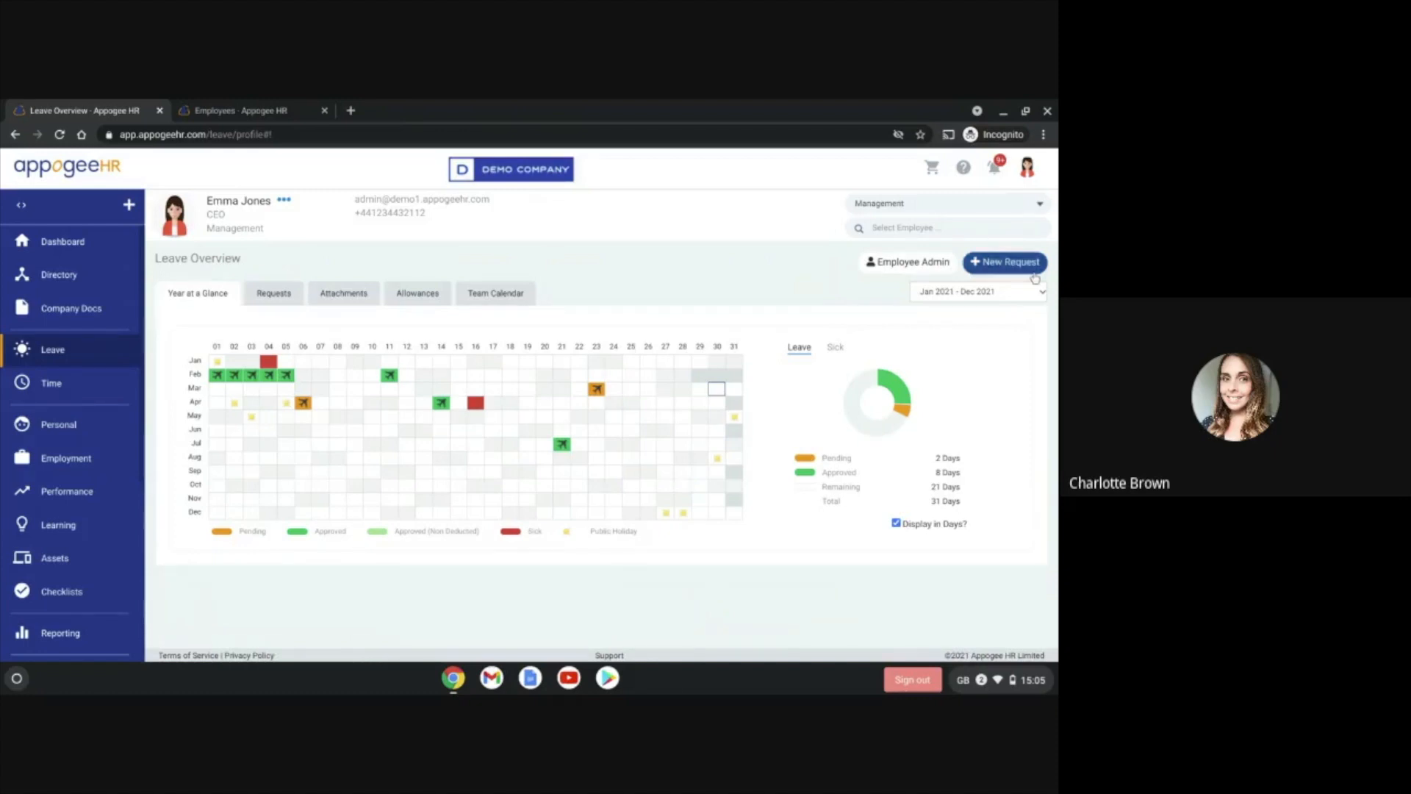
Step: Review the main details and clashes of the pending 3-day leave request starting 06 Apr 2021, and close it with the notifications
left_click(993, 170)
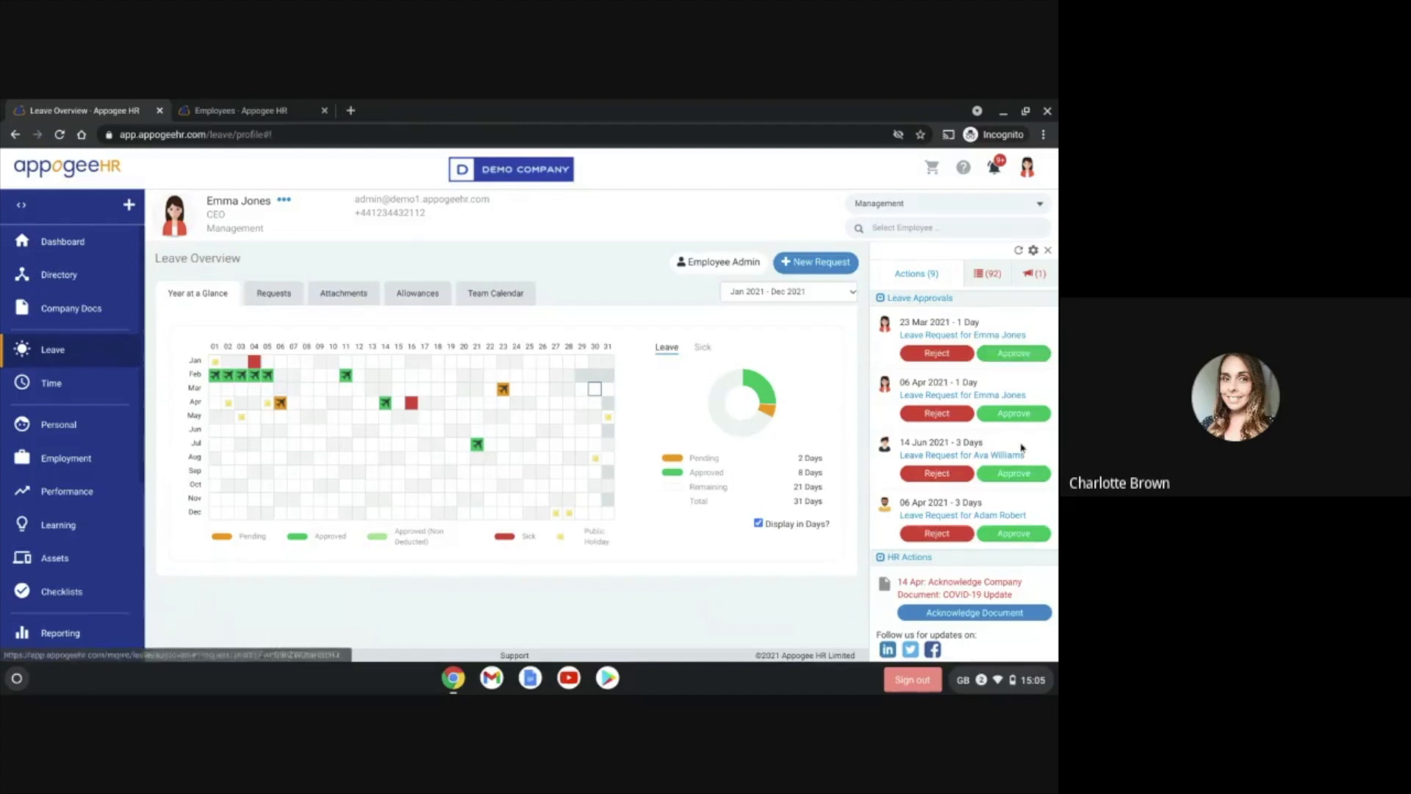
left_click(1001, 515)
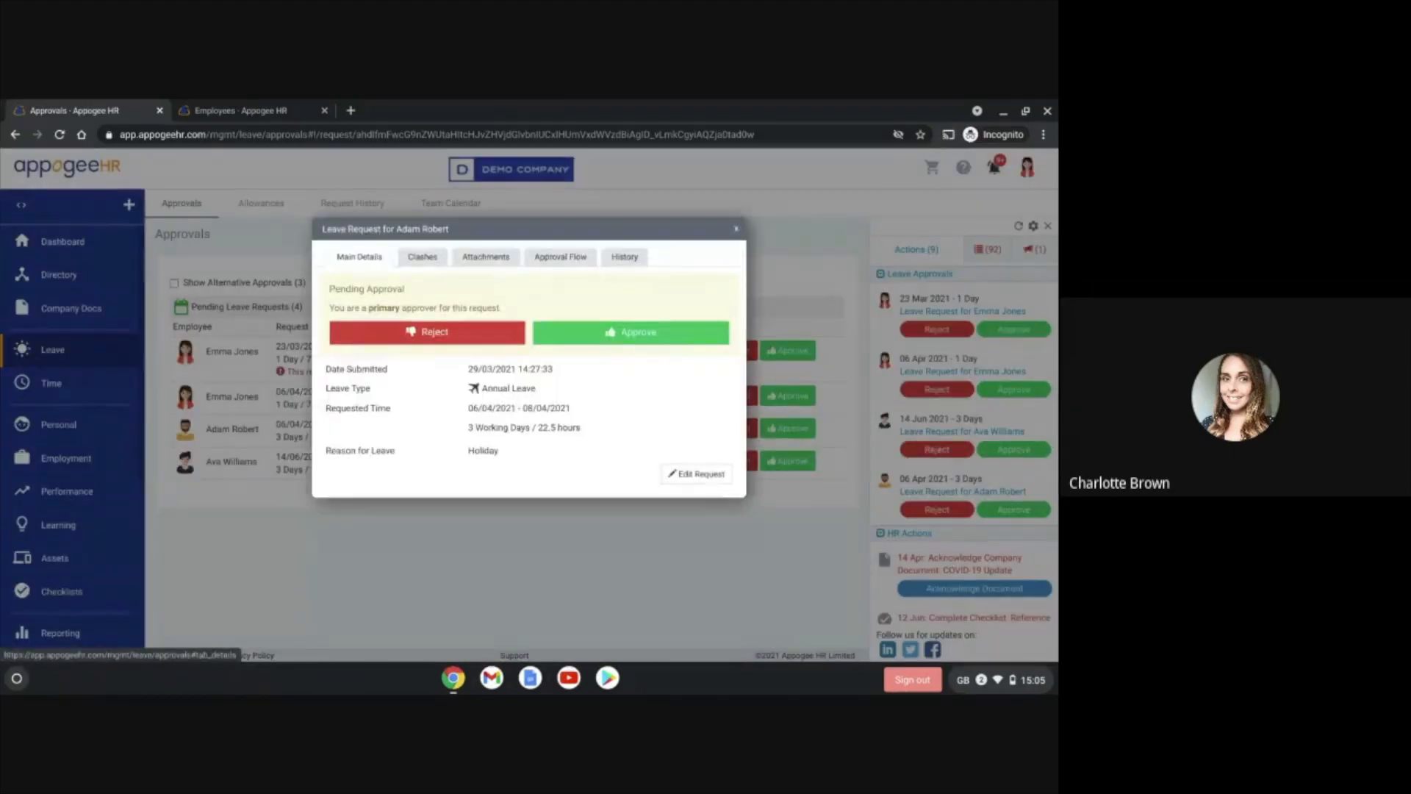
left_click(419, 257)
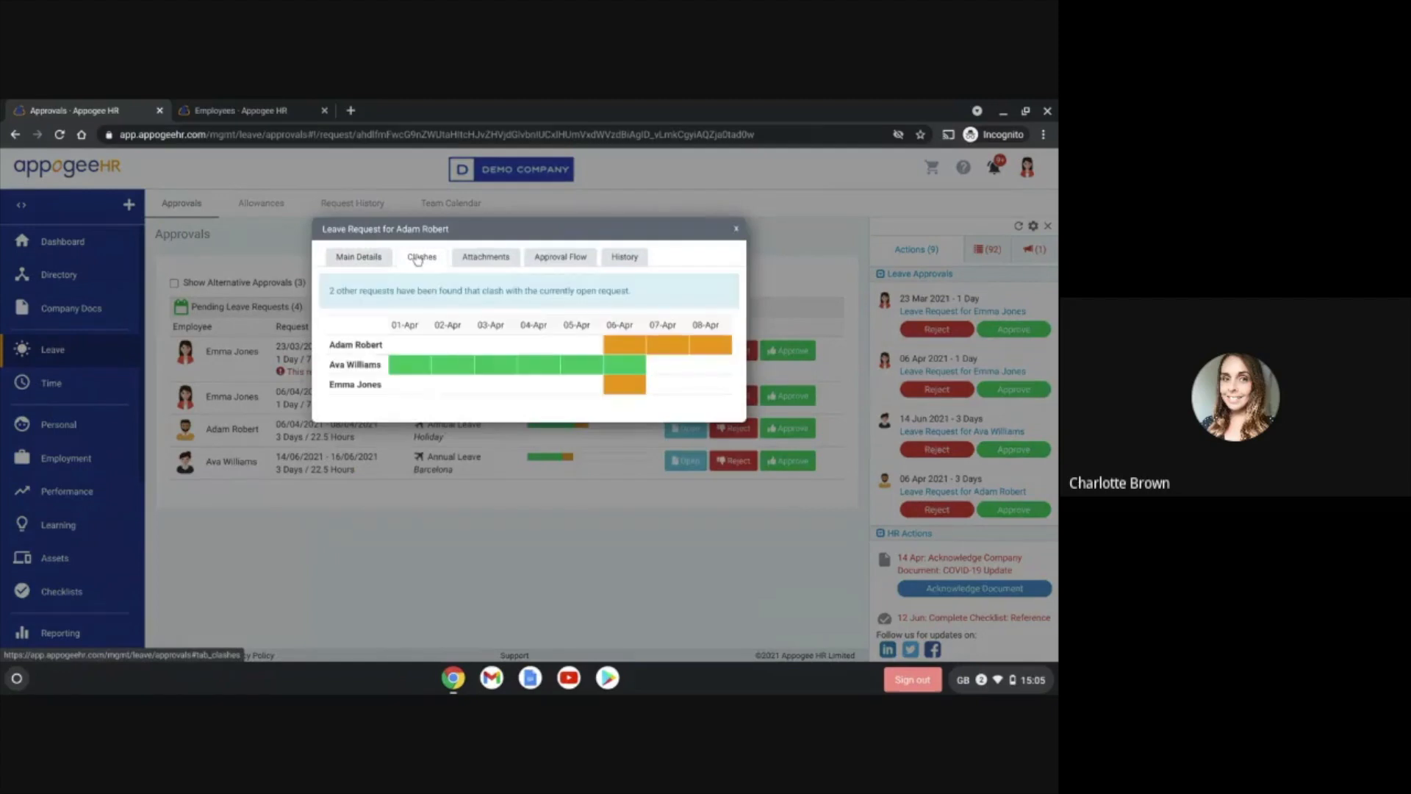
left_click(378, 260)
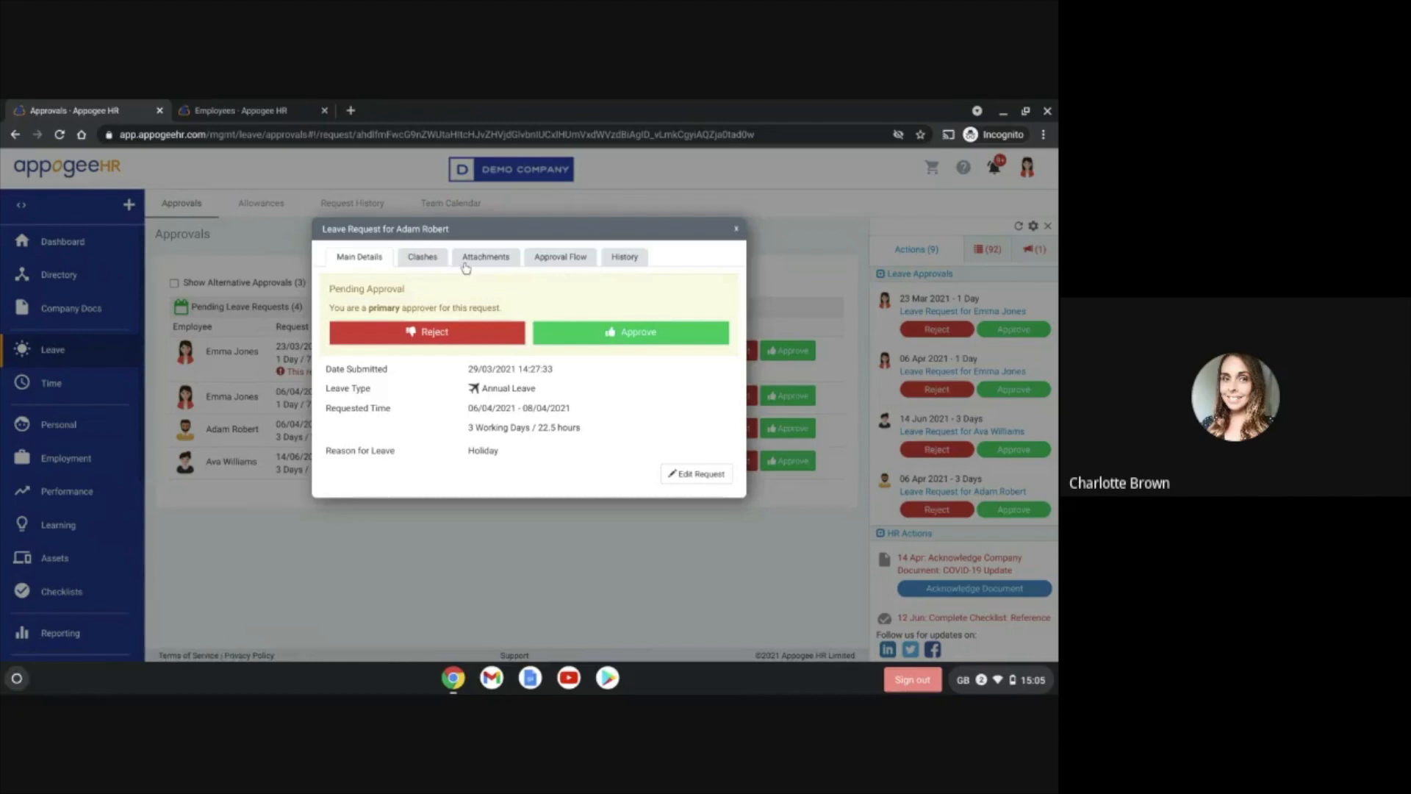
left_click(733, 232)
left_click(1048, 228)
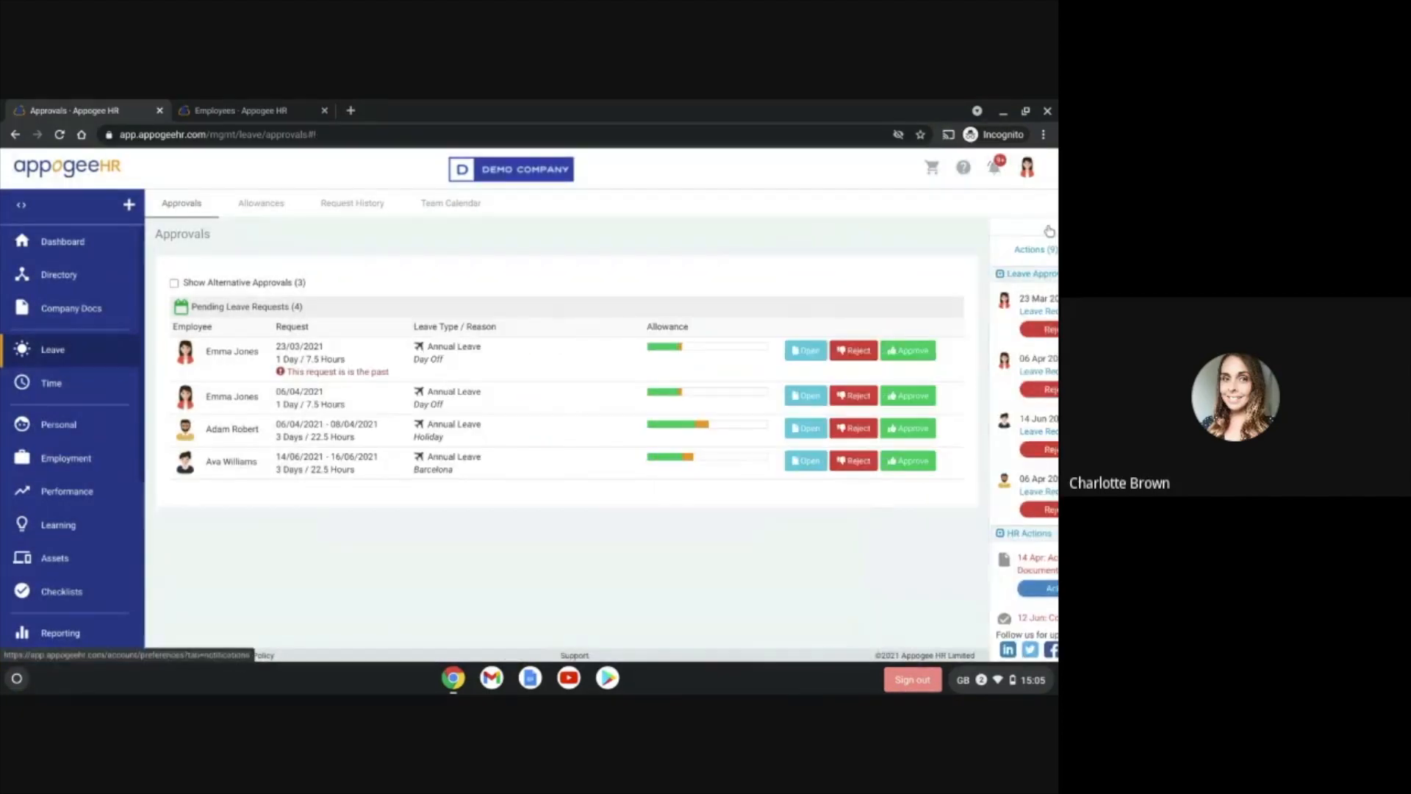
Step: Clock in for today in the Time module and record Demo as the current activity
left_click(83, 387)
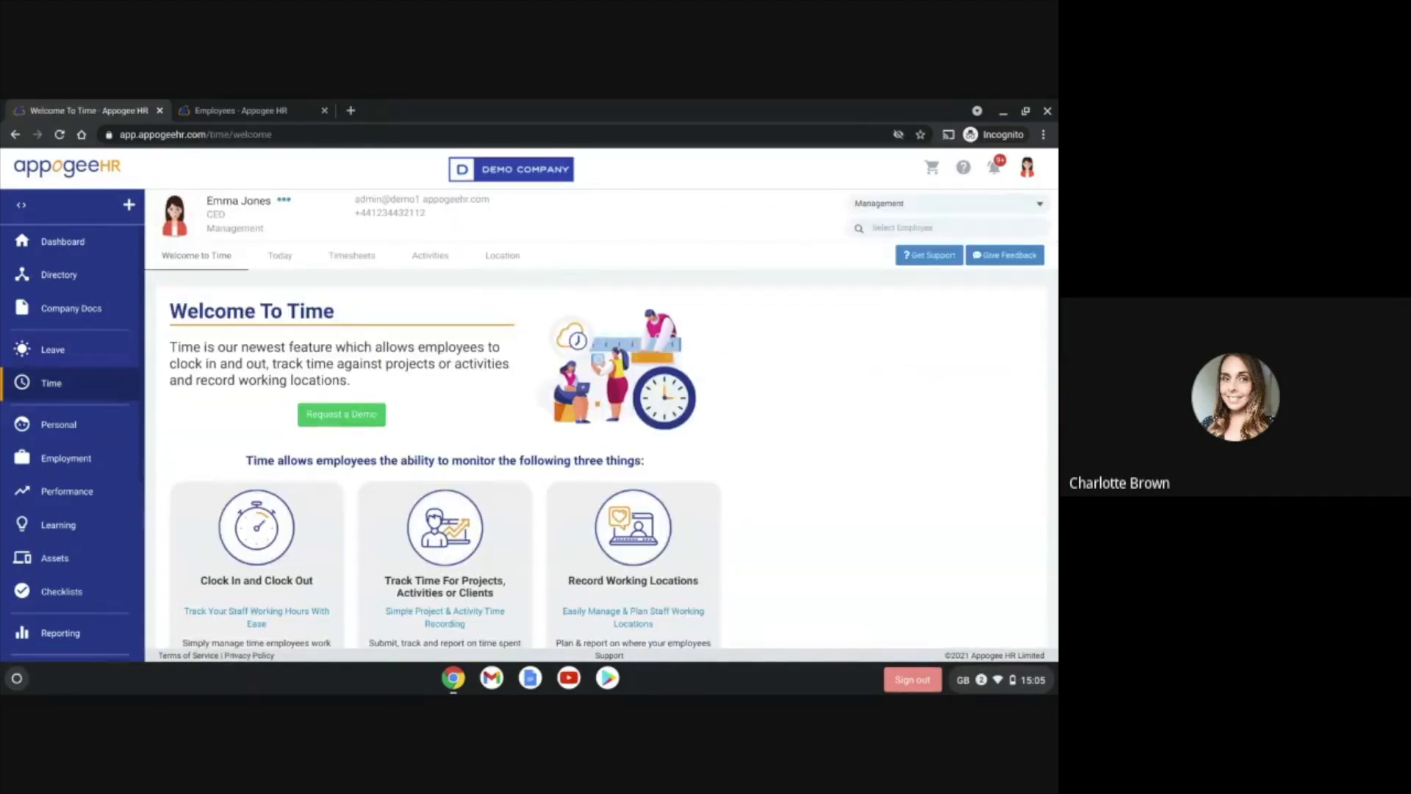
left_click(286, 258)
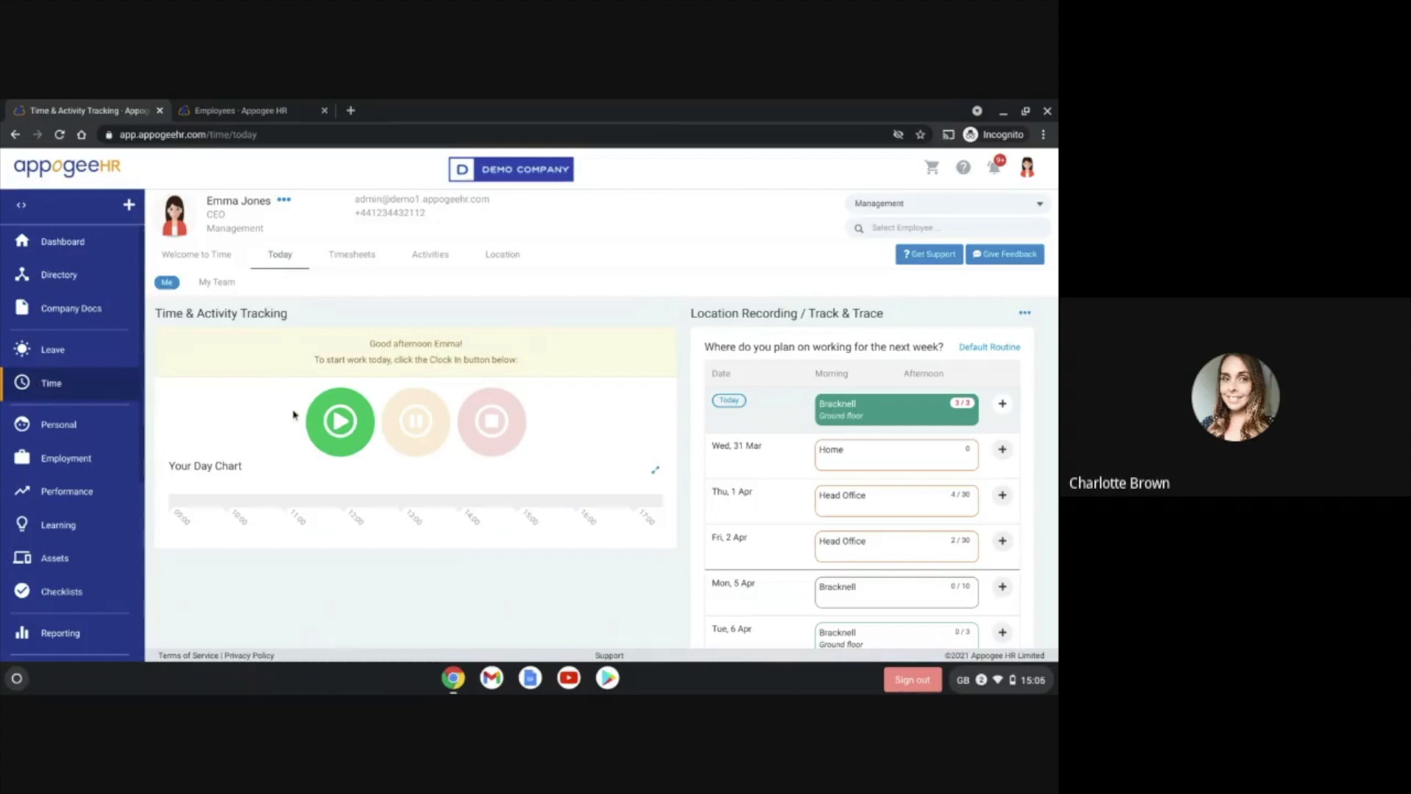
left_click(317, 438)
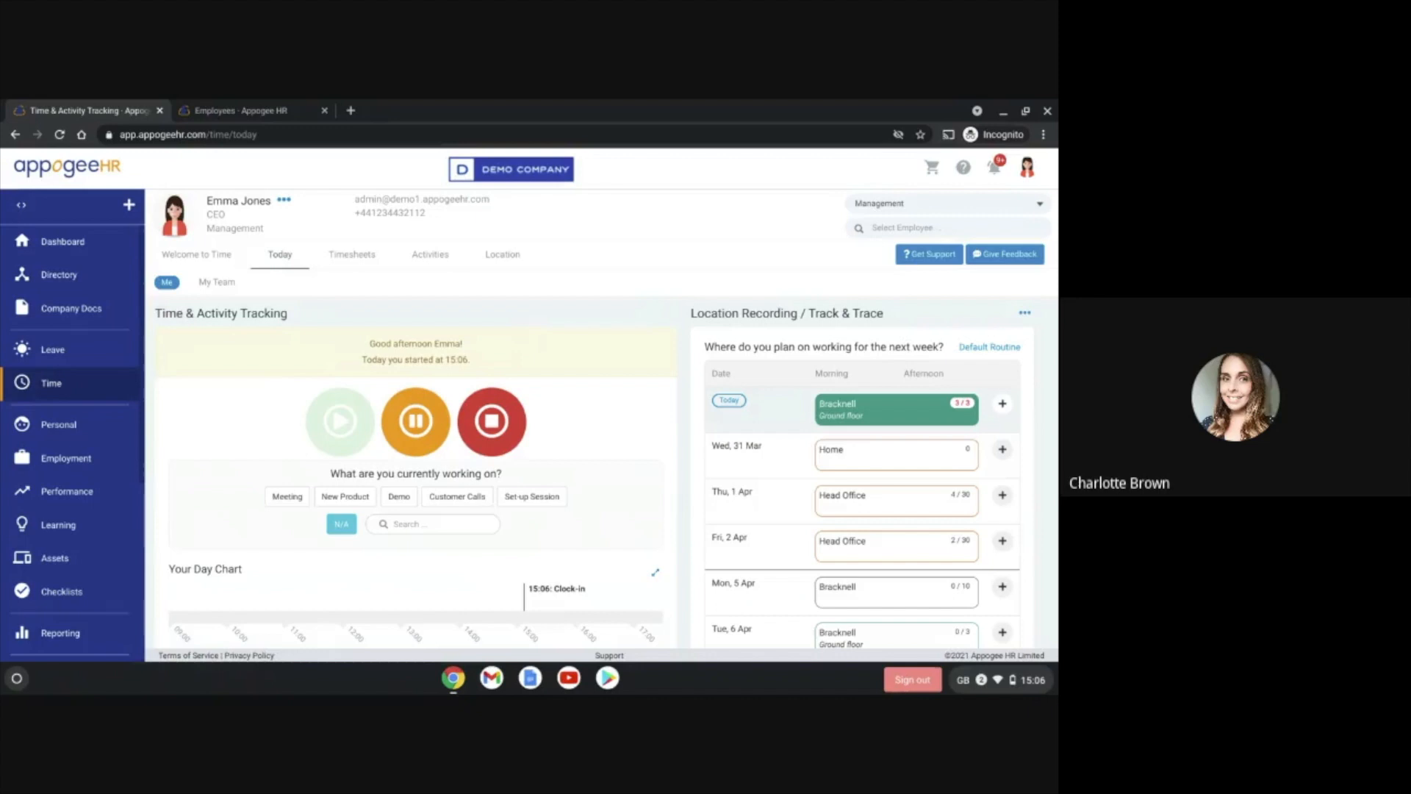
scroll(607, 472, "down", 1)
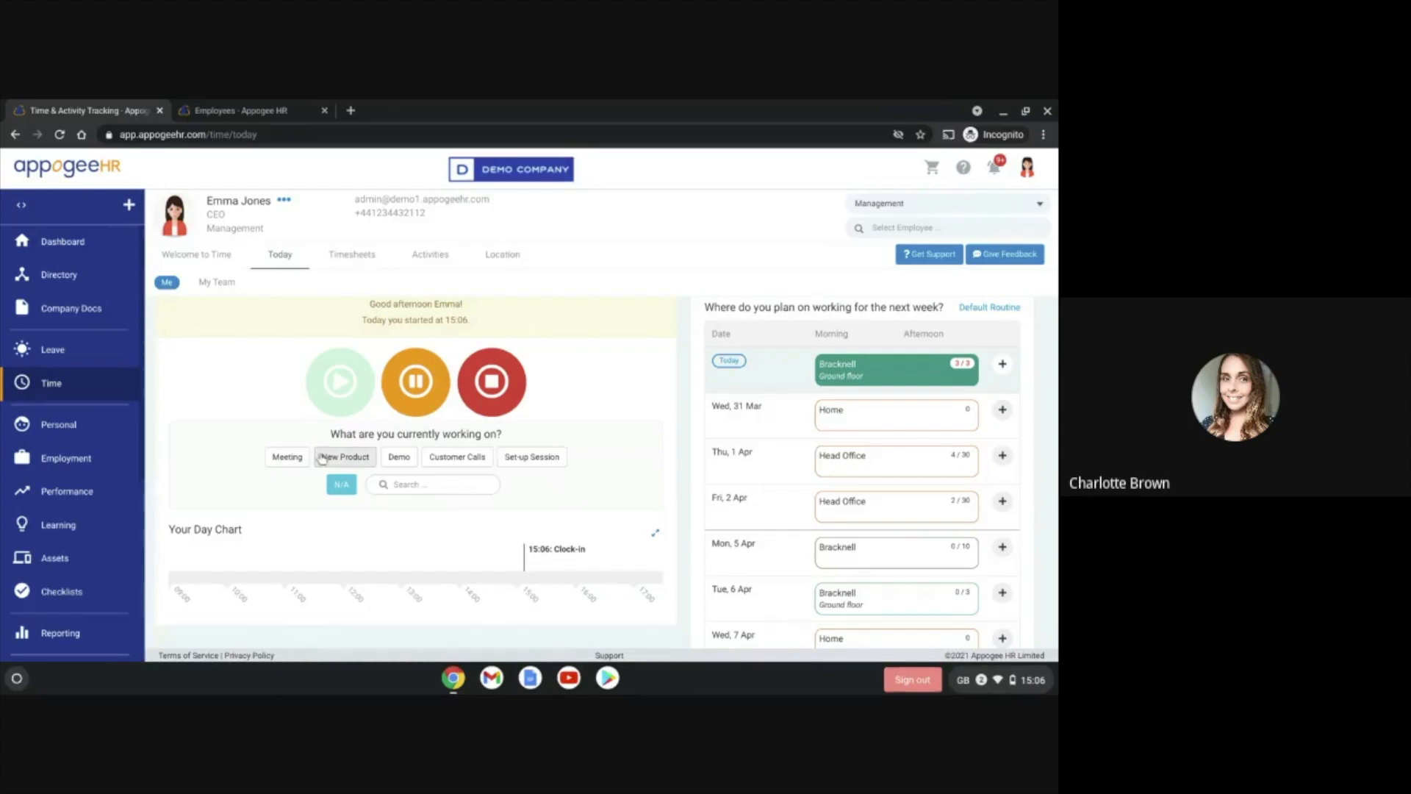
left_click(395, 462)
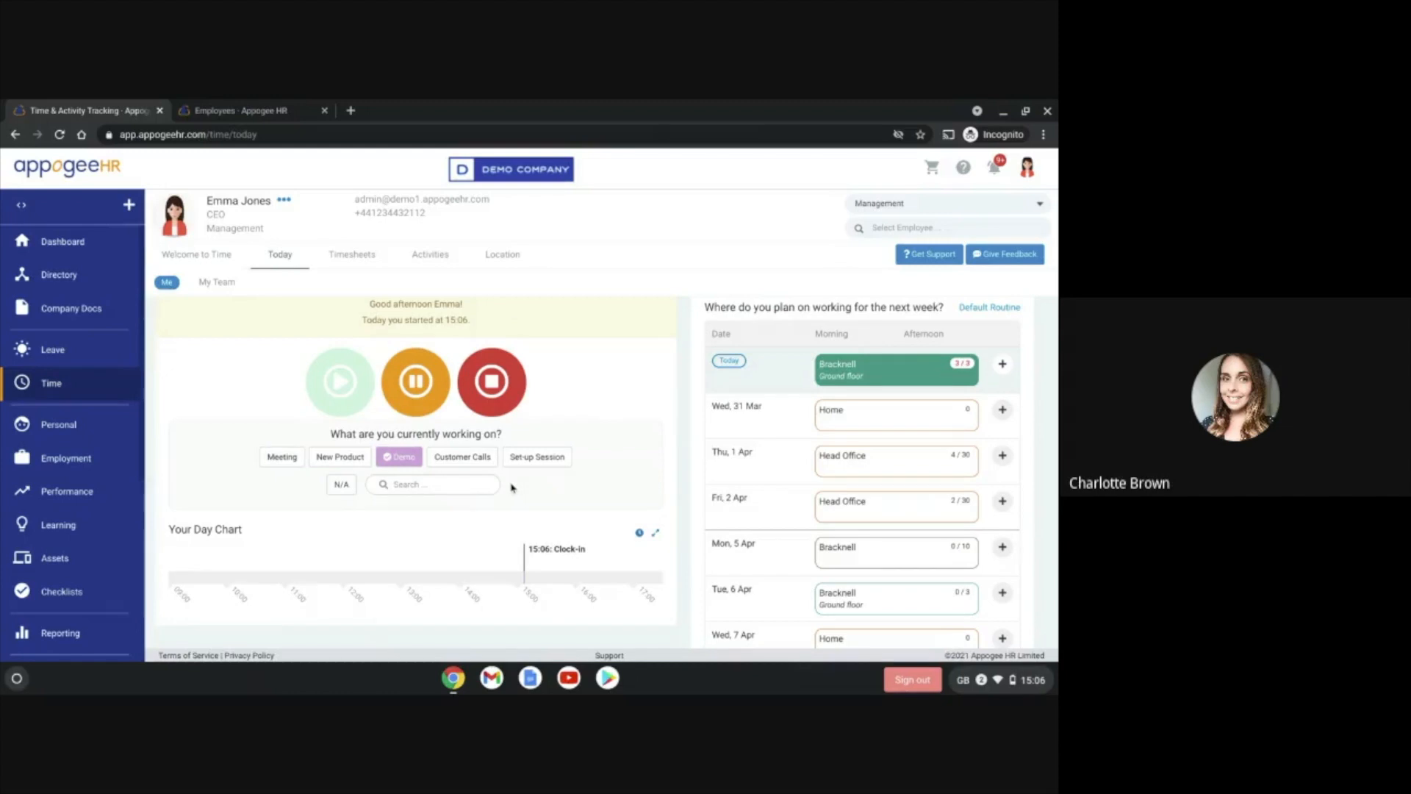
Step: Open today's clock-in and activity entries in Your Day Details for editing and save them
scroll(512, 488, "down", 2)
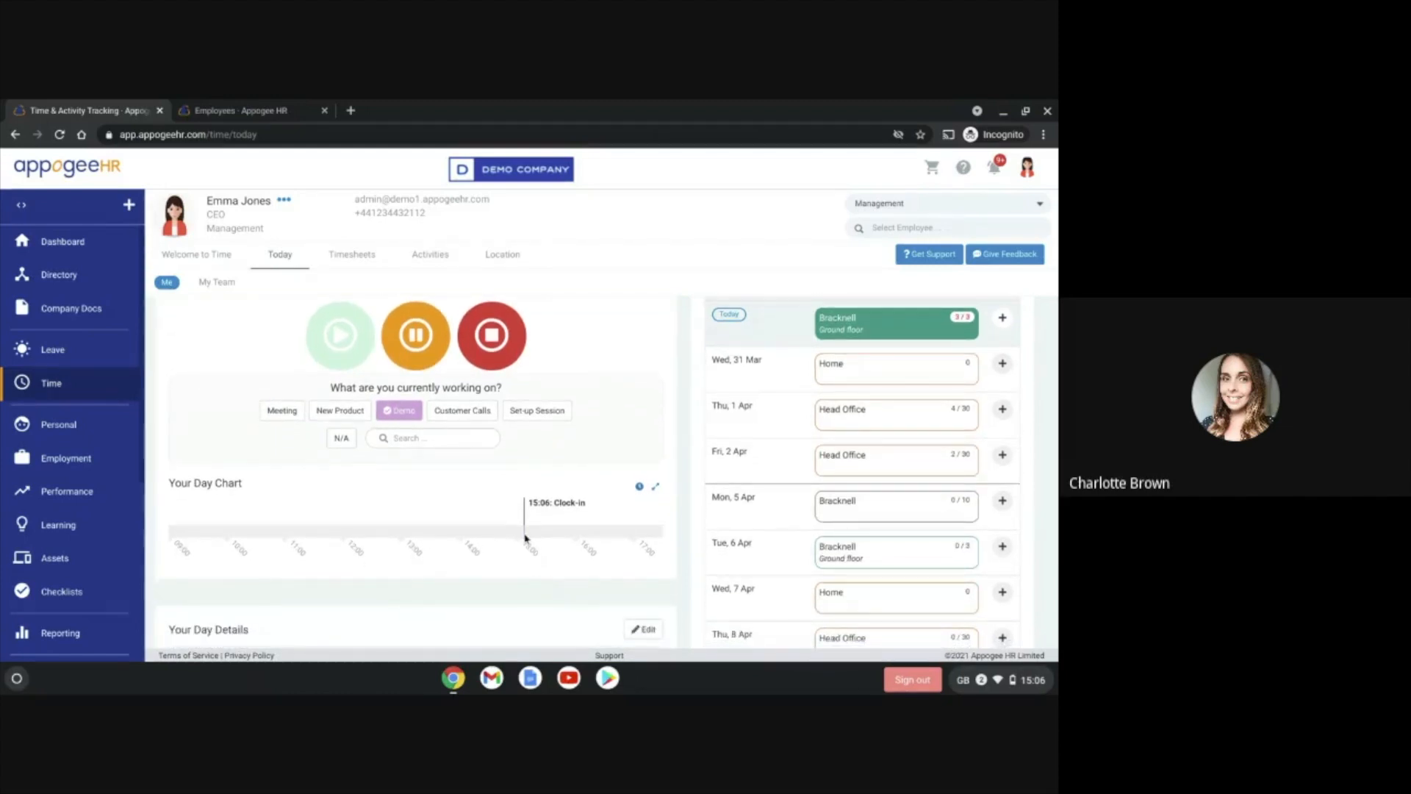
scroll(525, 538, "down", 4)
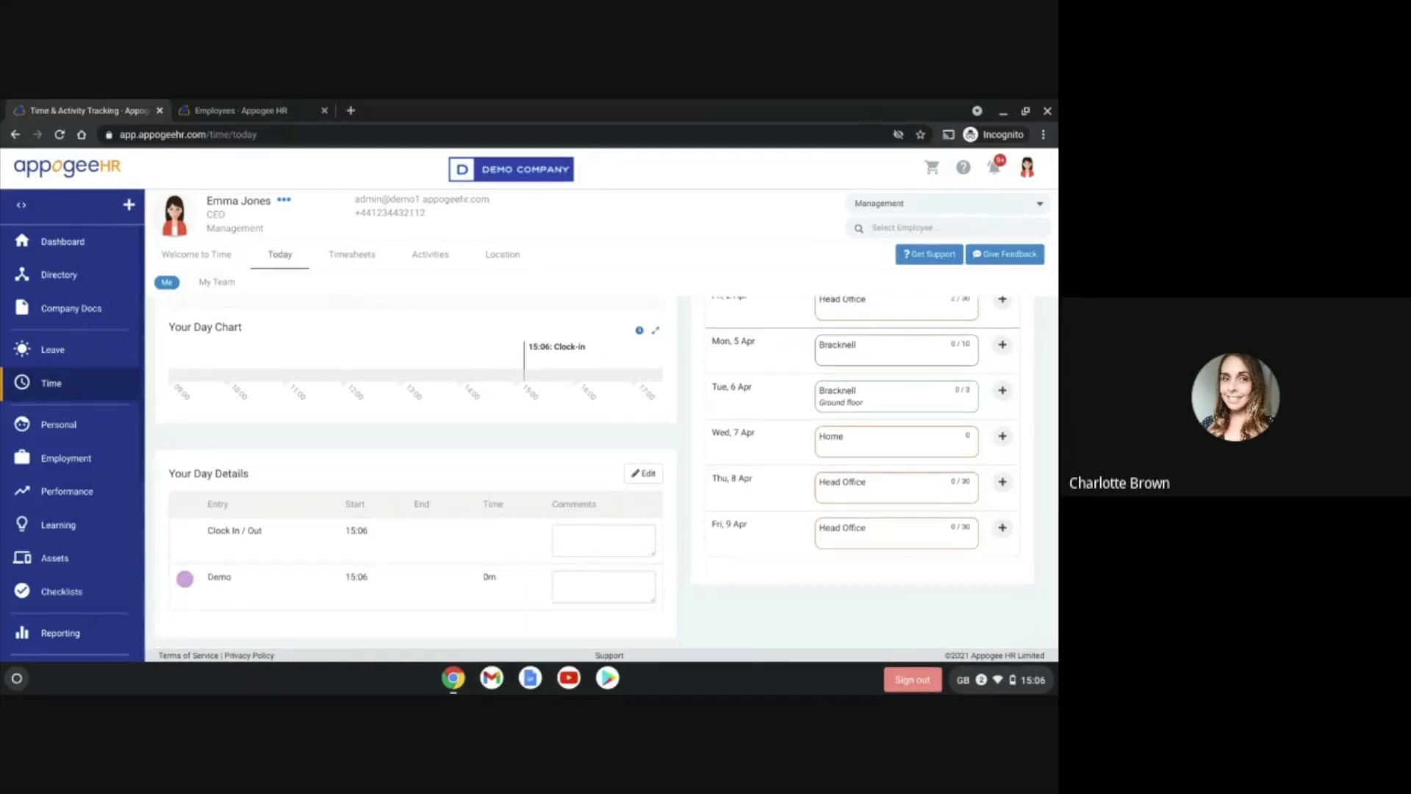
left_click(632, 474)
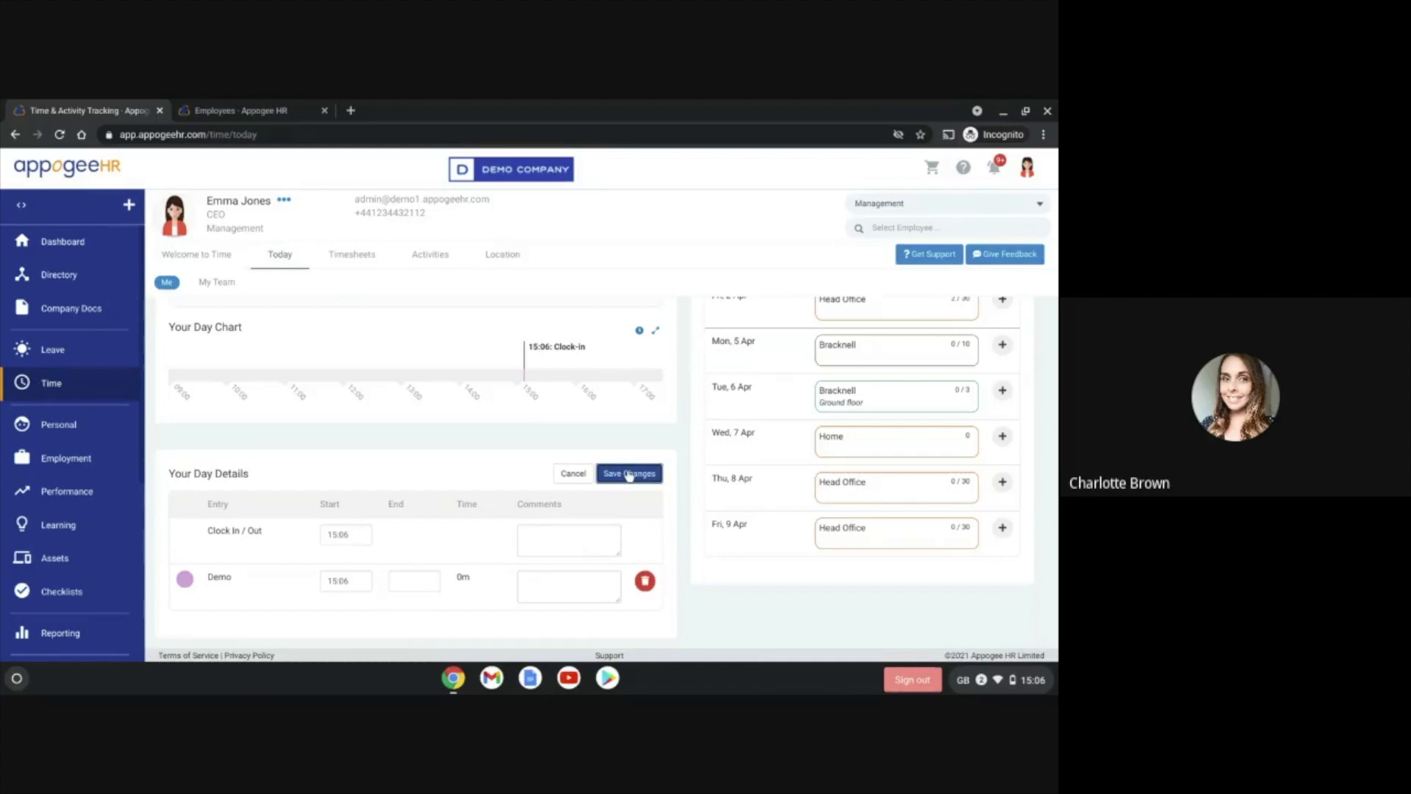
left_click(629, 474)
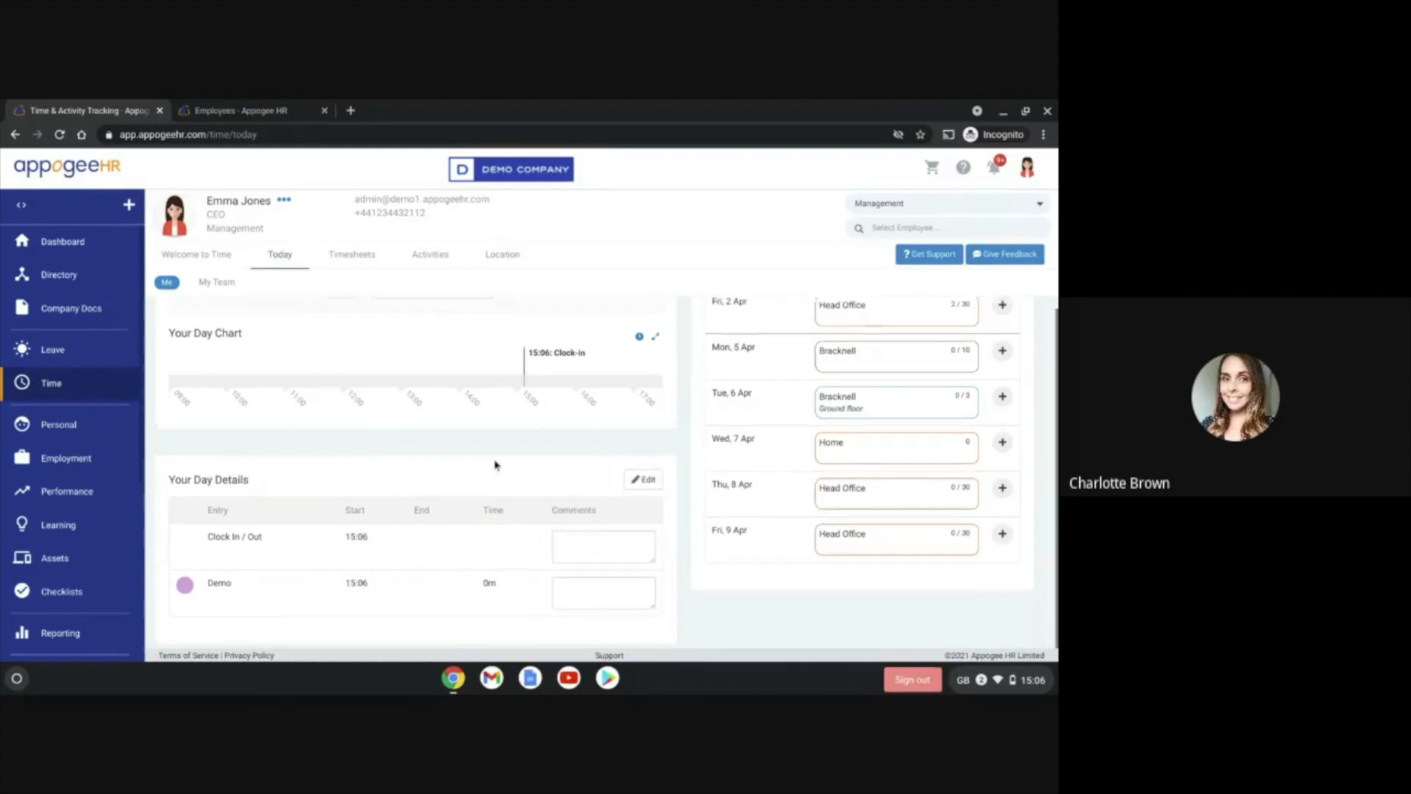
Step: Find the Sales Manager by name and display that employee's timesheet for Week 11: Mon, 15 Mar
left_click(358, 253)
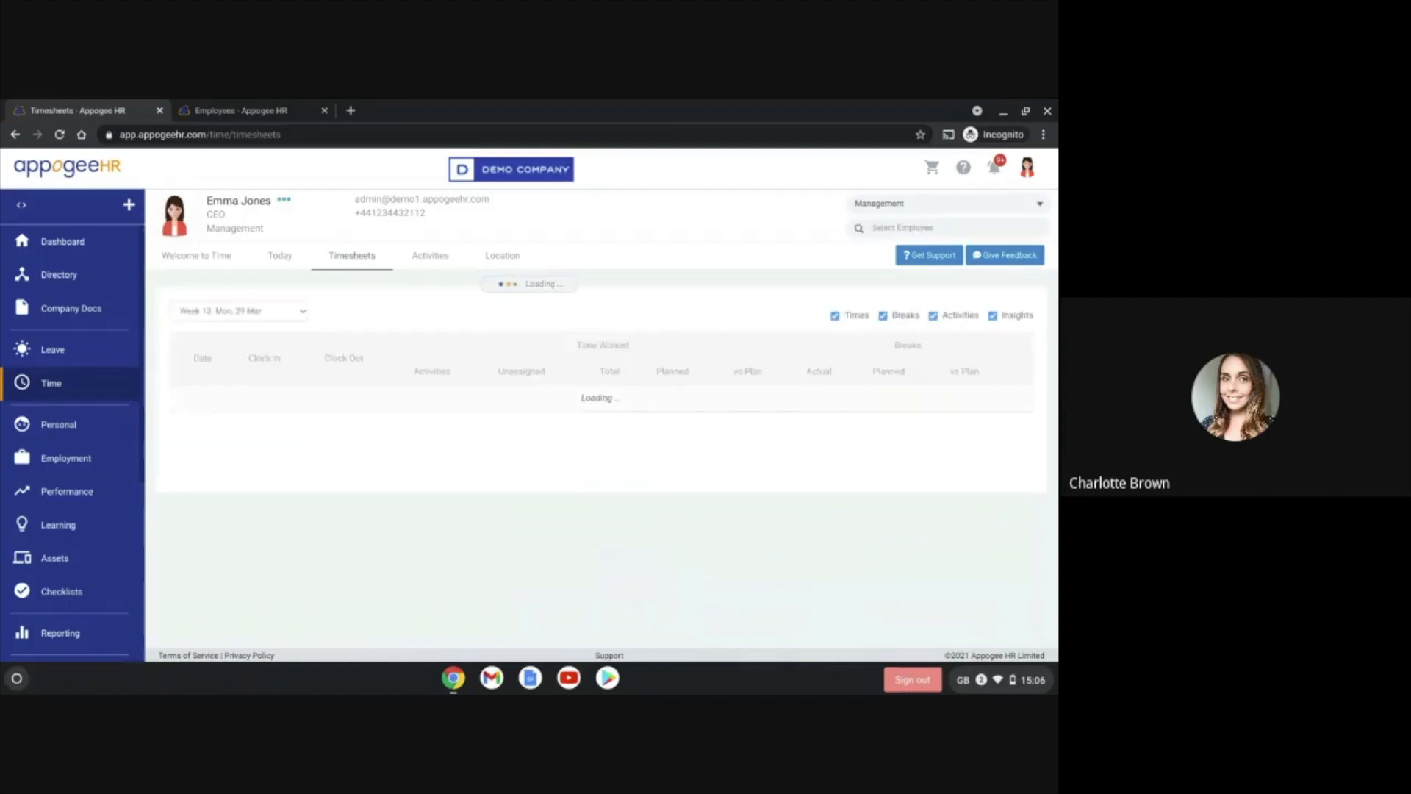
left_click(883, 228)
type("adam")
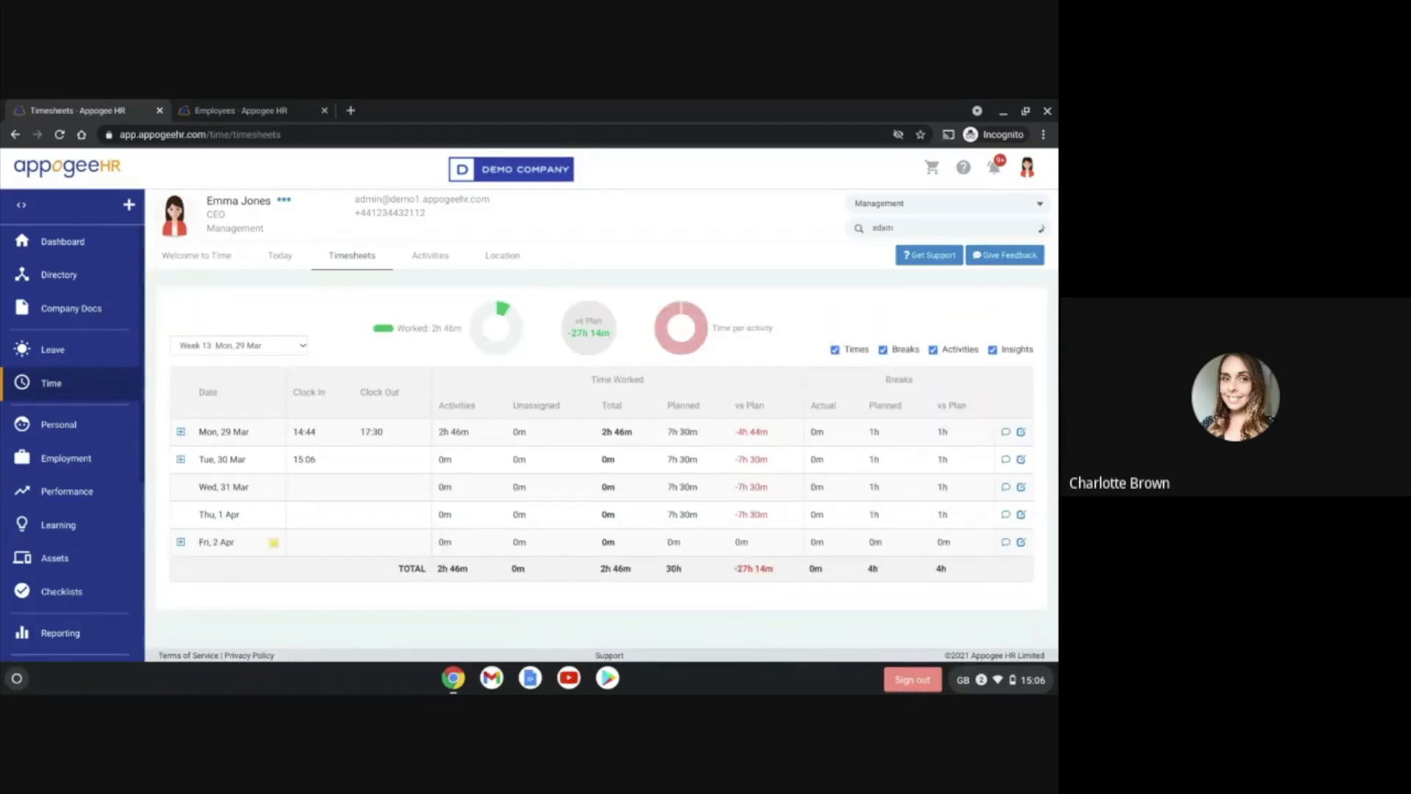
left_click(877, 275)
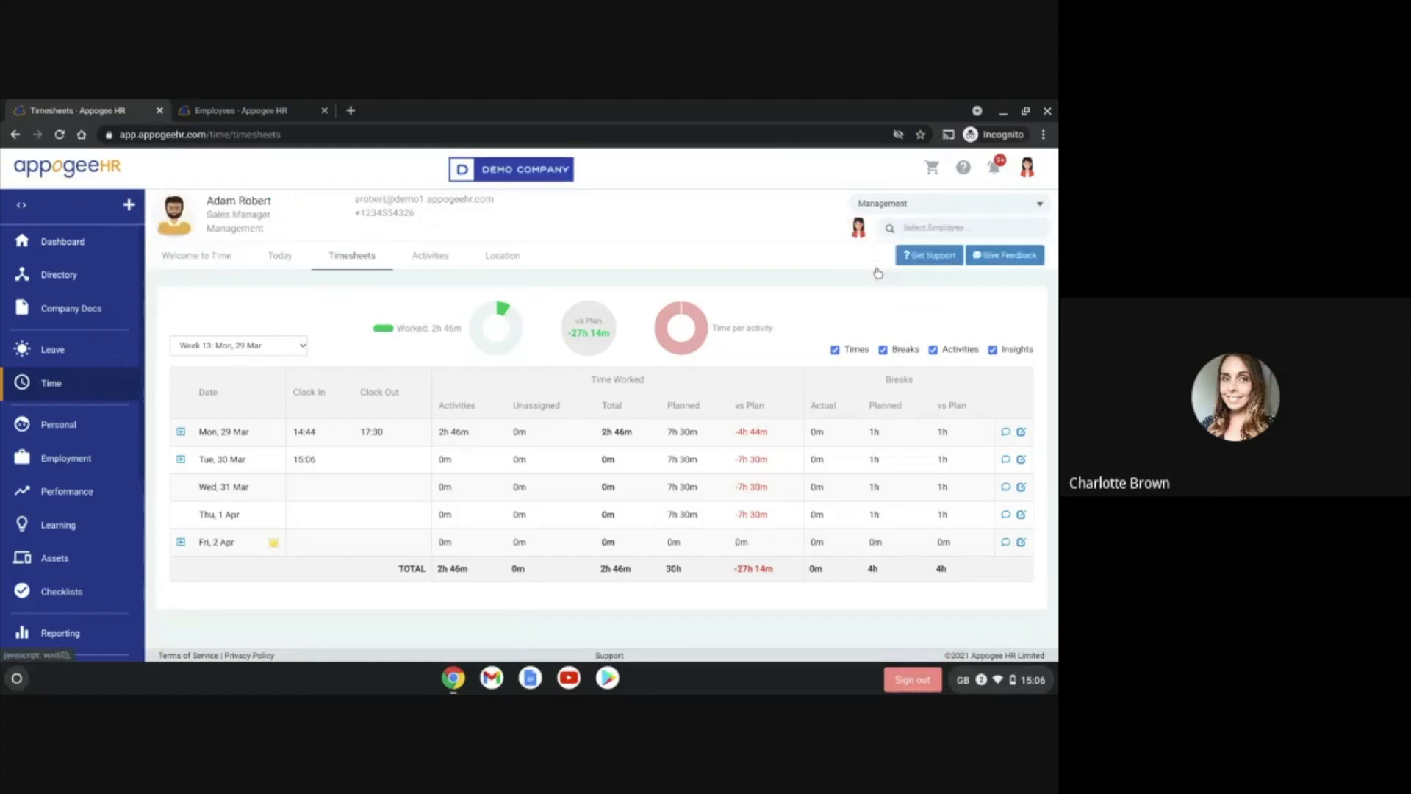
left_click(247, 347)
left_click(245, 526)
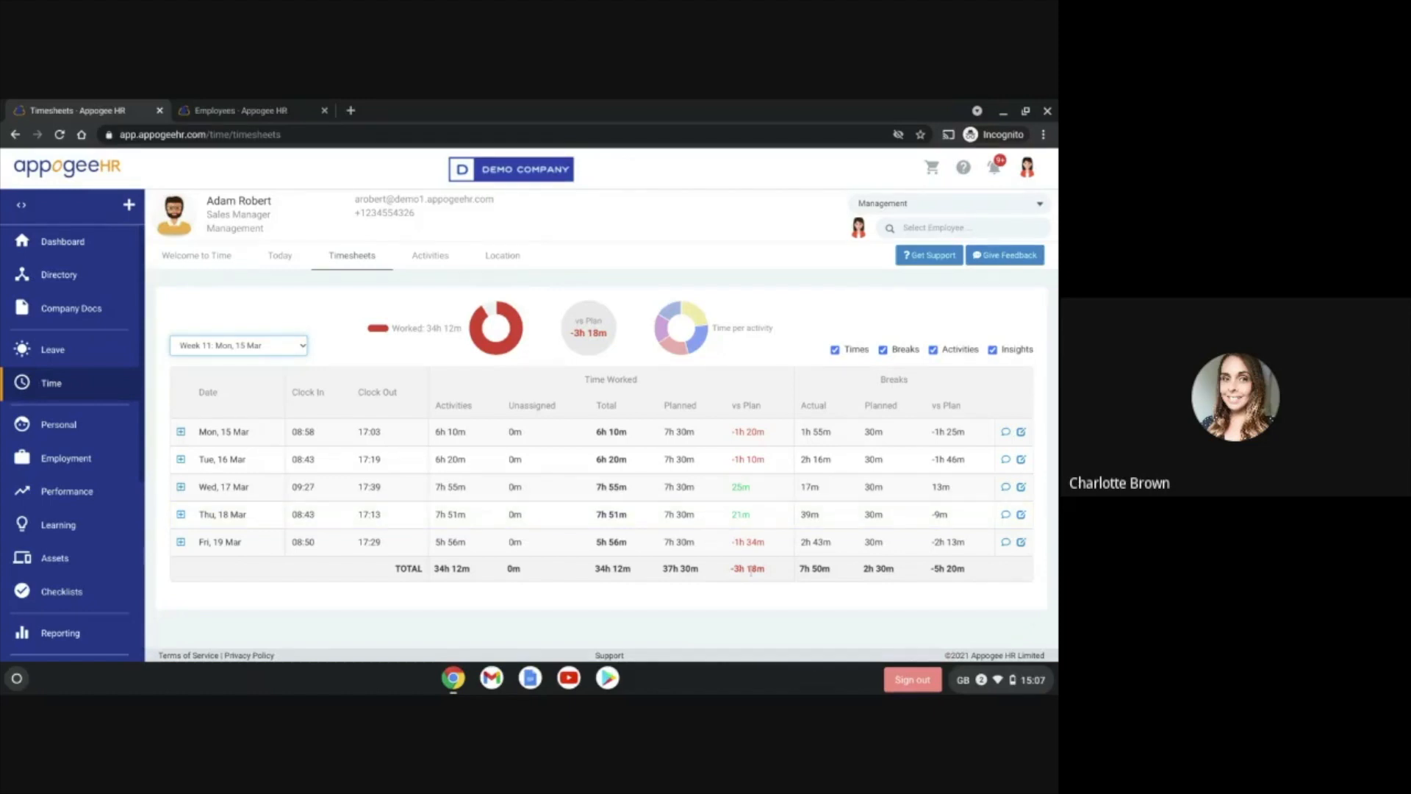
Step: Expand Fri, 19 Mar in the timesheet and examine its activities and breaks
left_click(180, 542)
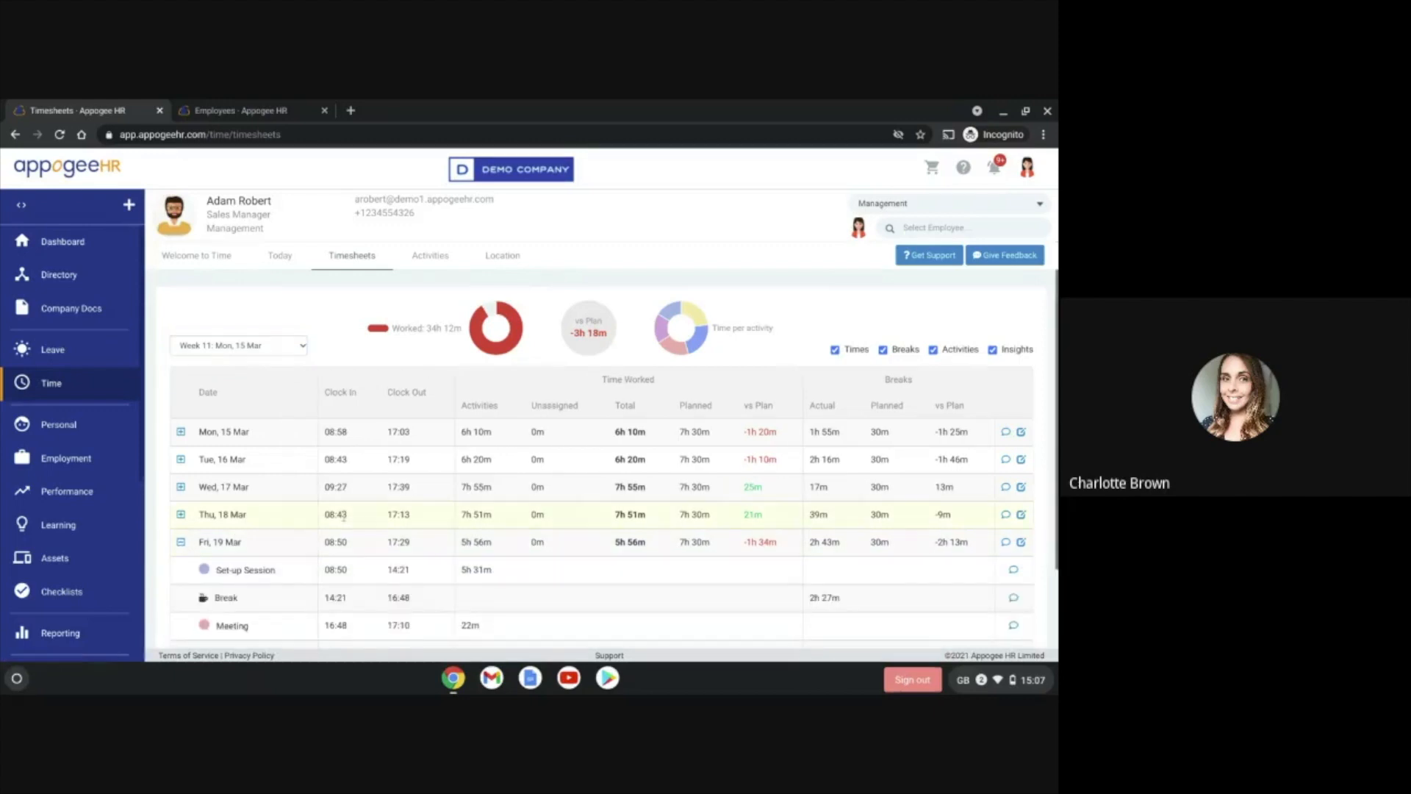
scroll(343, 516, "down", 1)
scroll(343, 516, "down", 1)
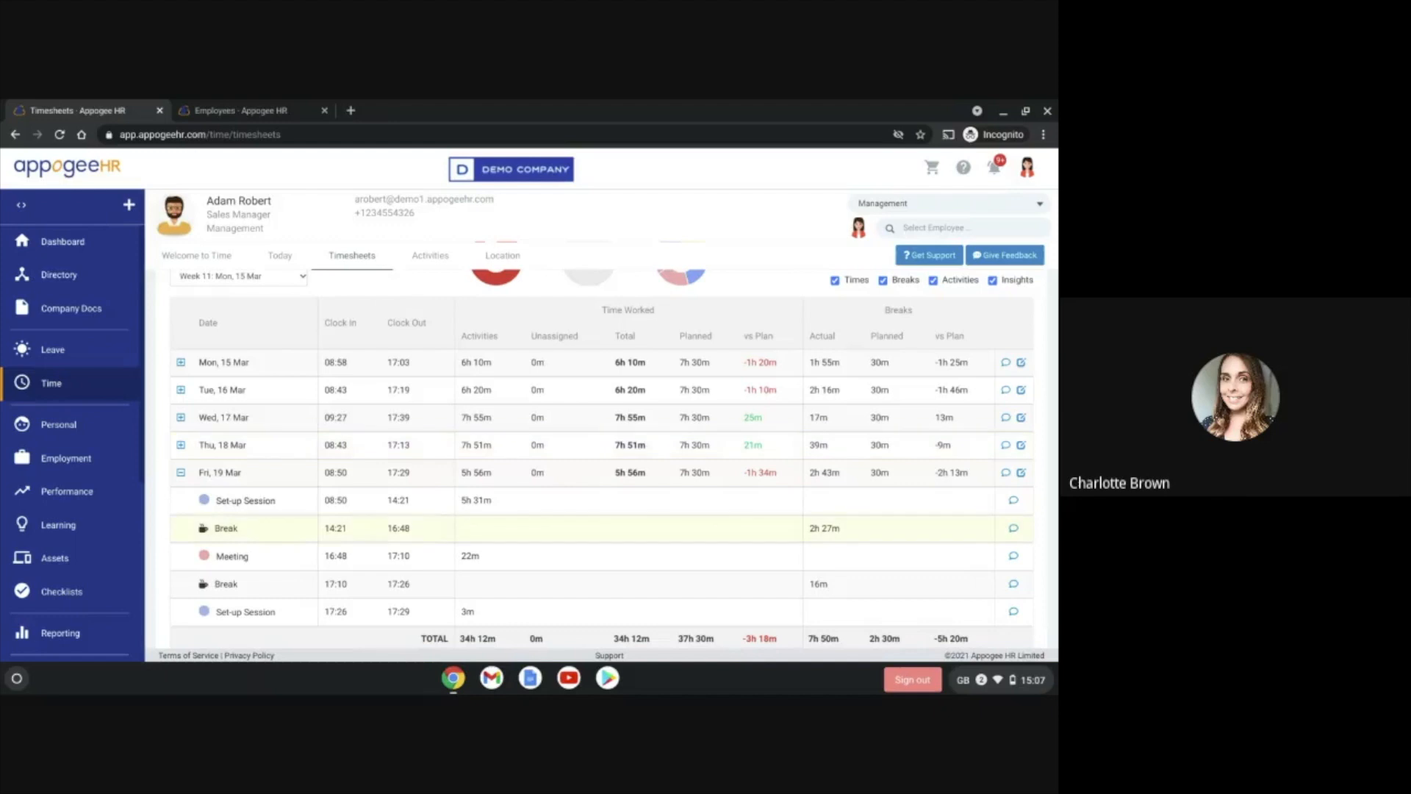
scroll(601, 470, "up", 2)
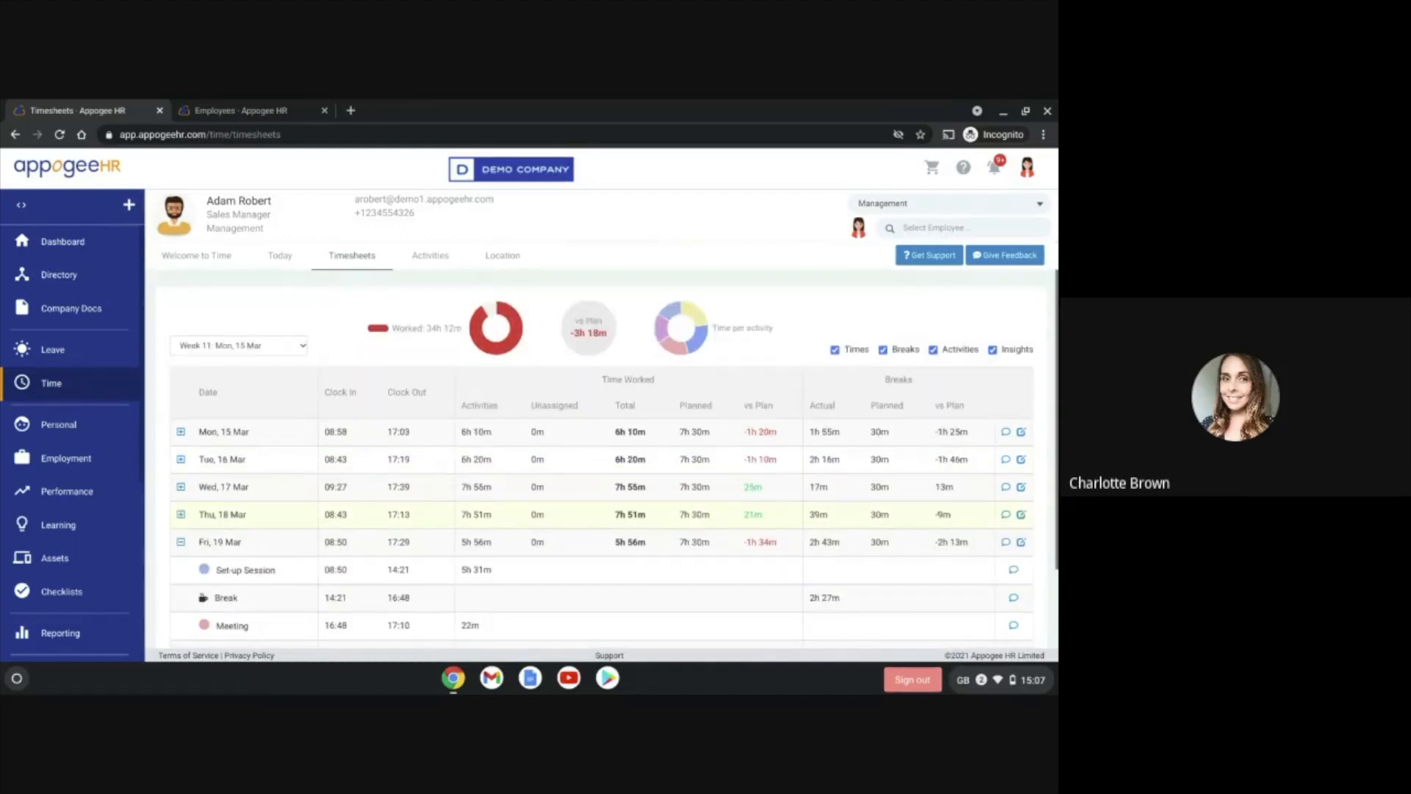
Step: Display the activity report for all teams with the date range set to Last Week
left_click(431, 255)
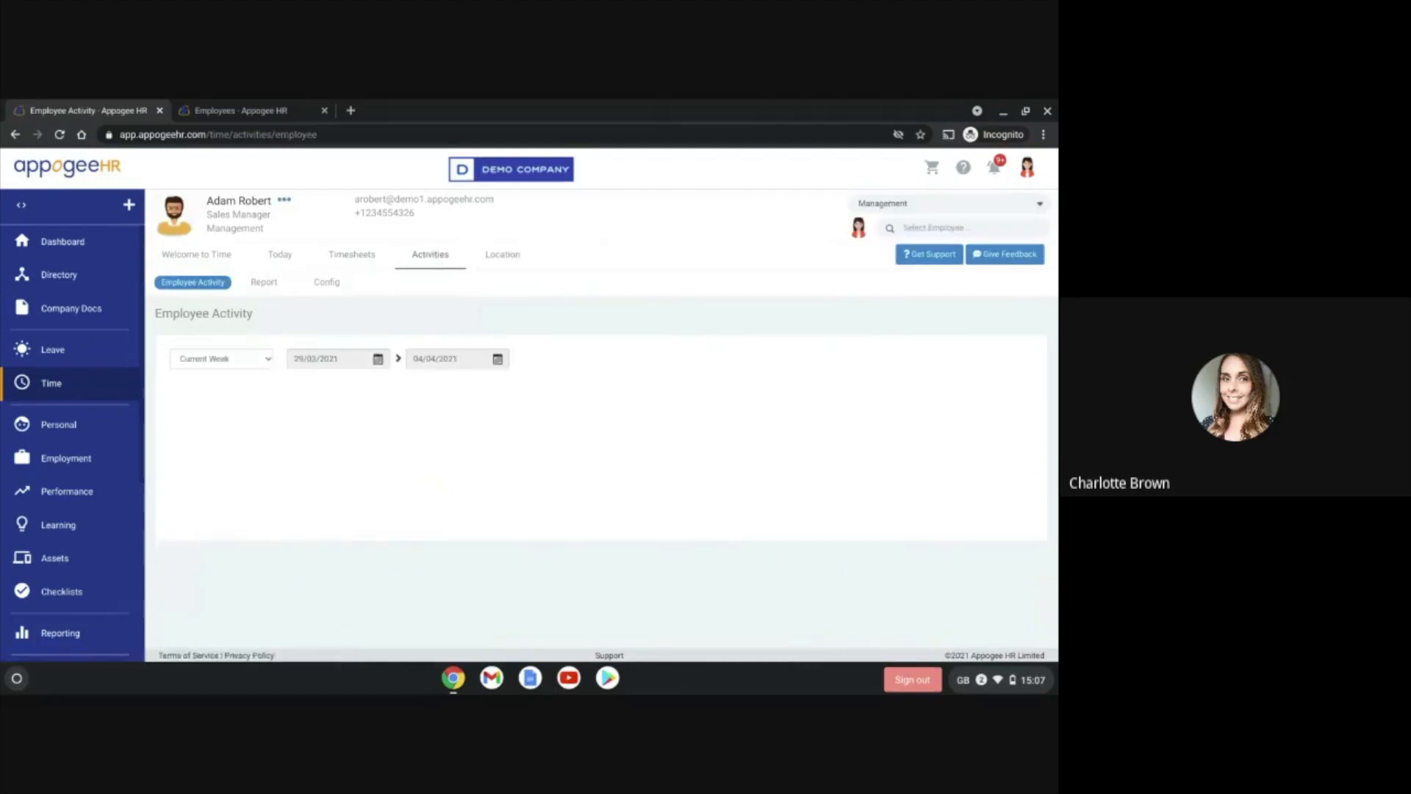
left_click(257, 290)
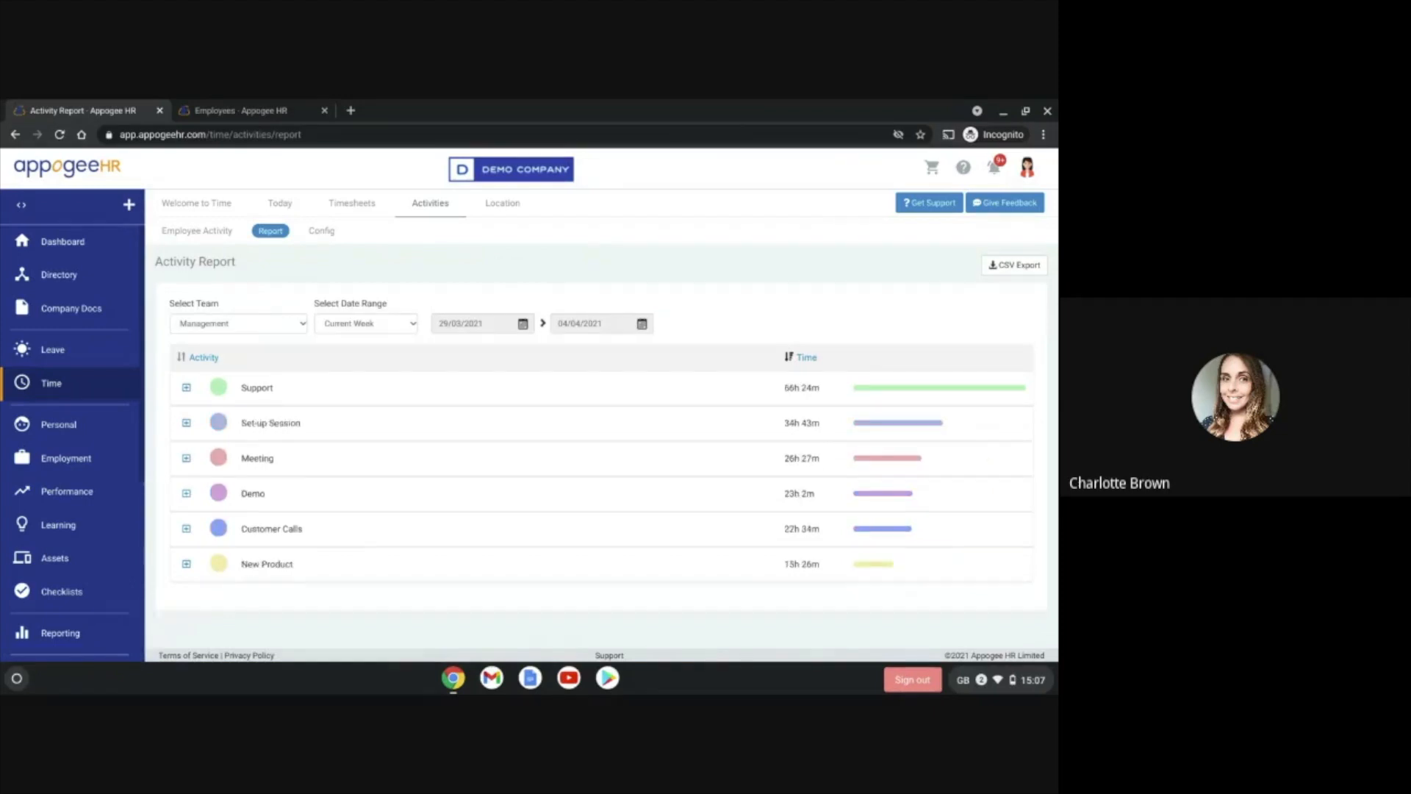
left_click(291, 327)
left_click(257, 351)
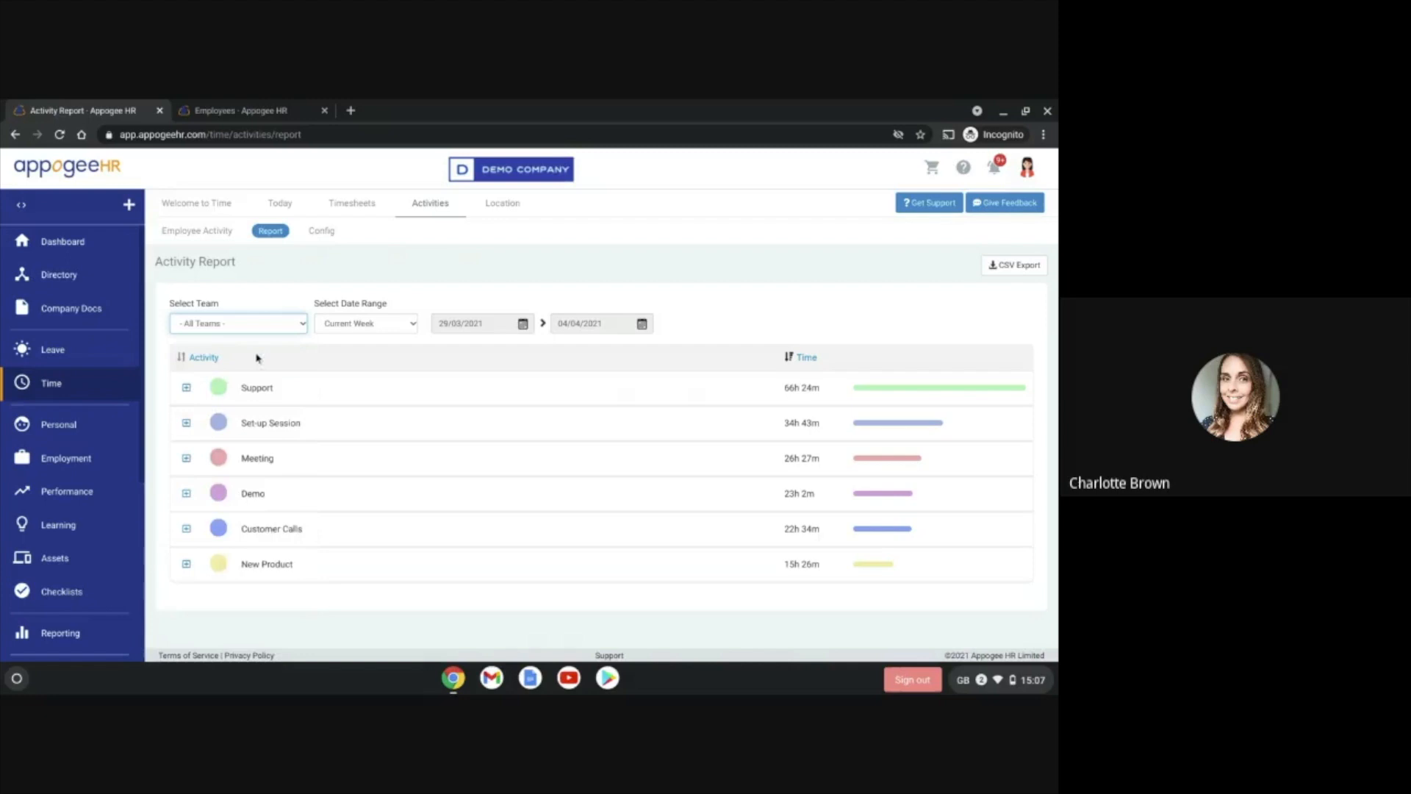
left_click(371, 324)
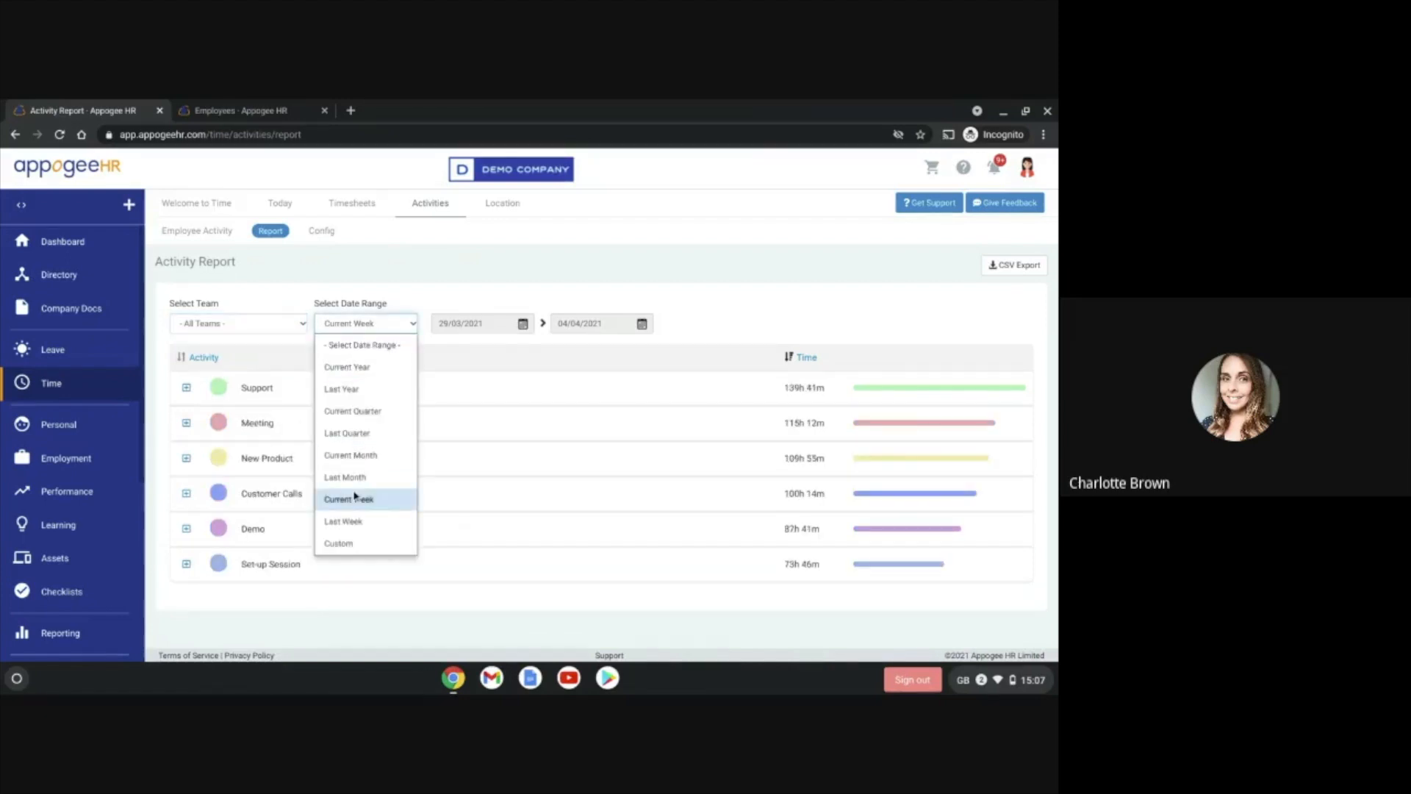
left_click(350, 524)
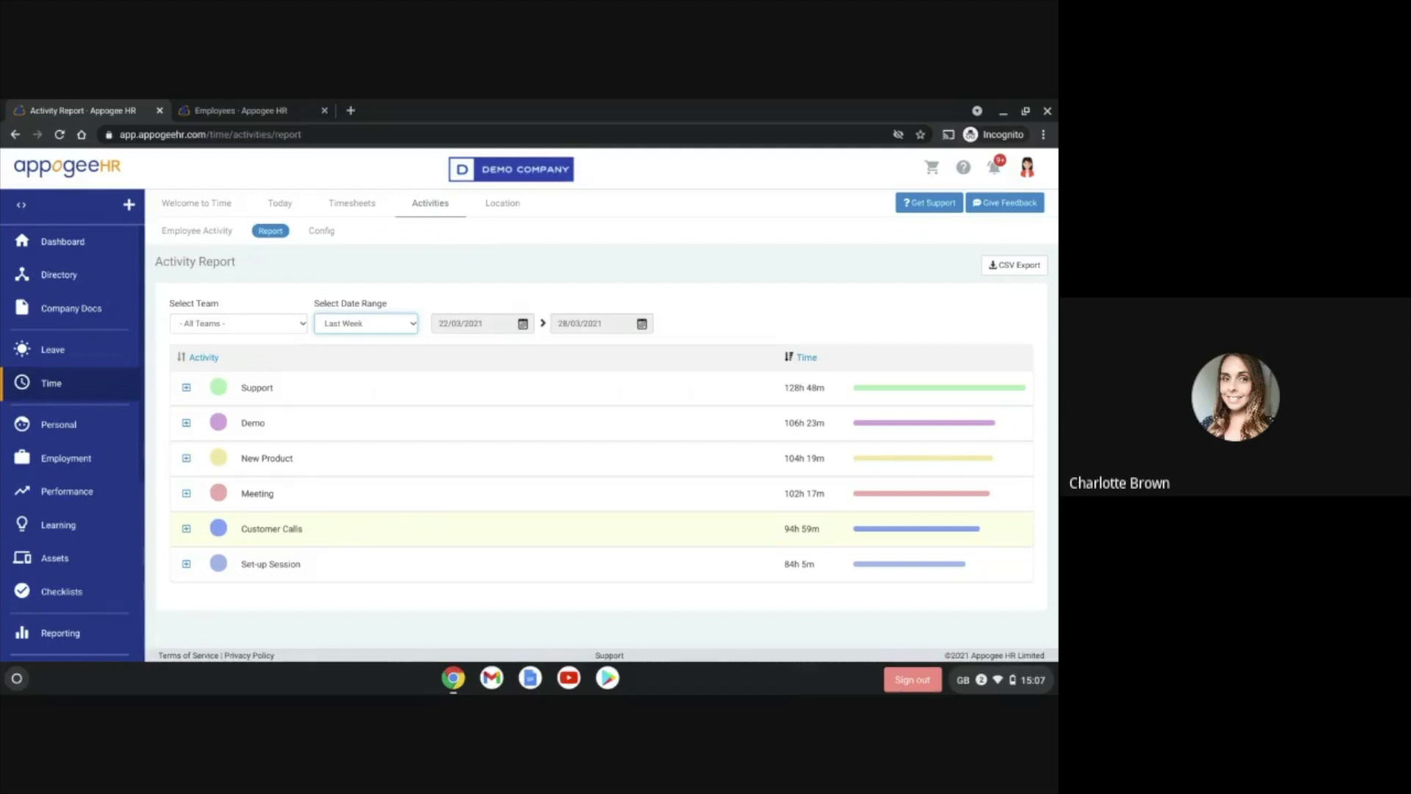
Step: Break down the Demo activity by team and examine the time per employee in the HR team
left_click(186, 422)
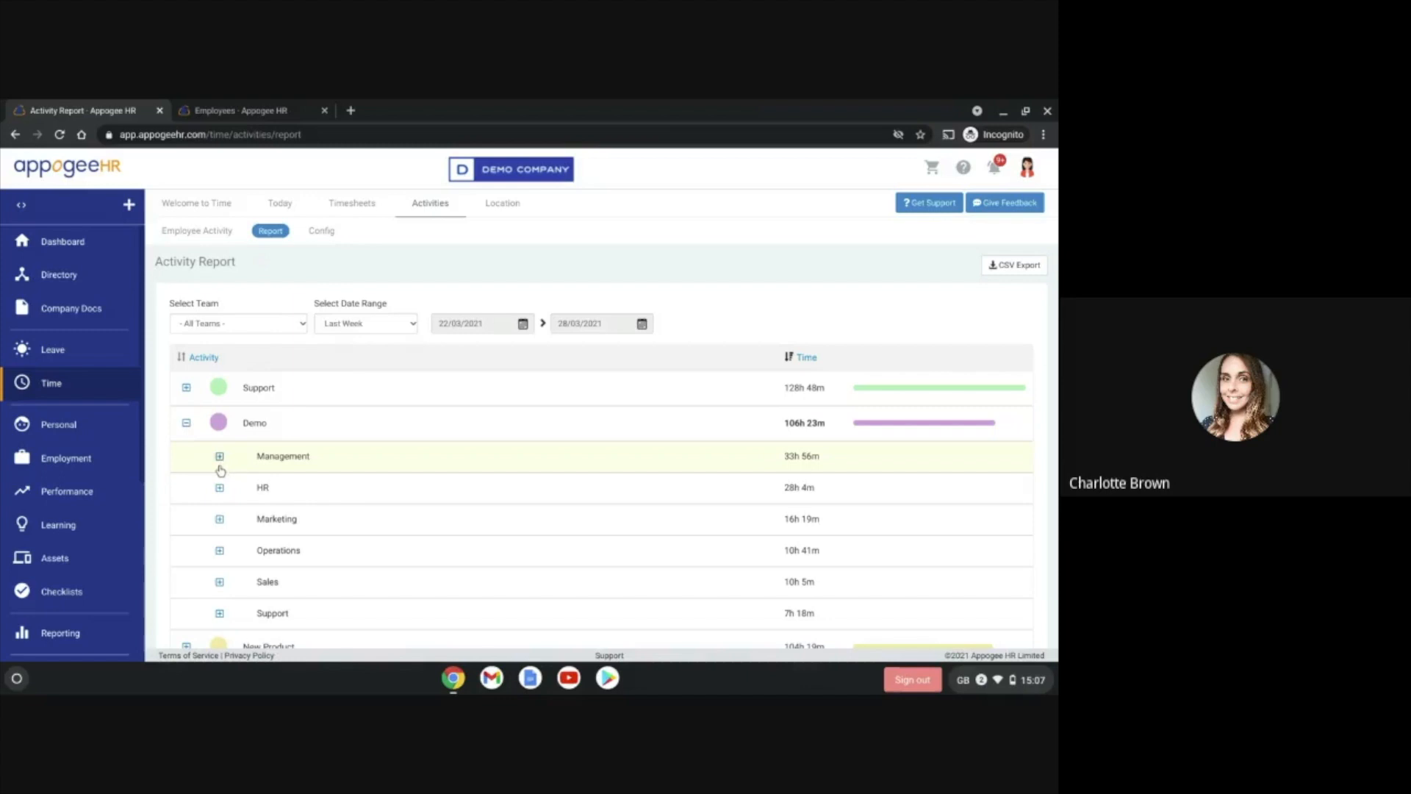
left_click(219, 488)
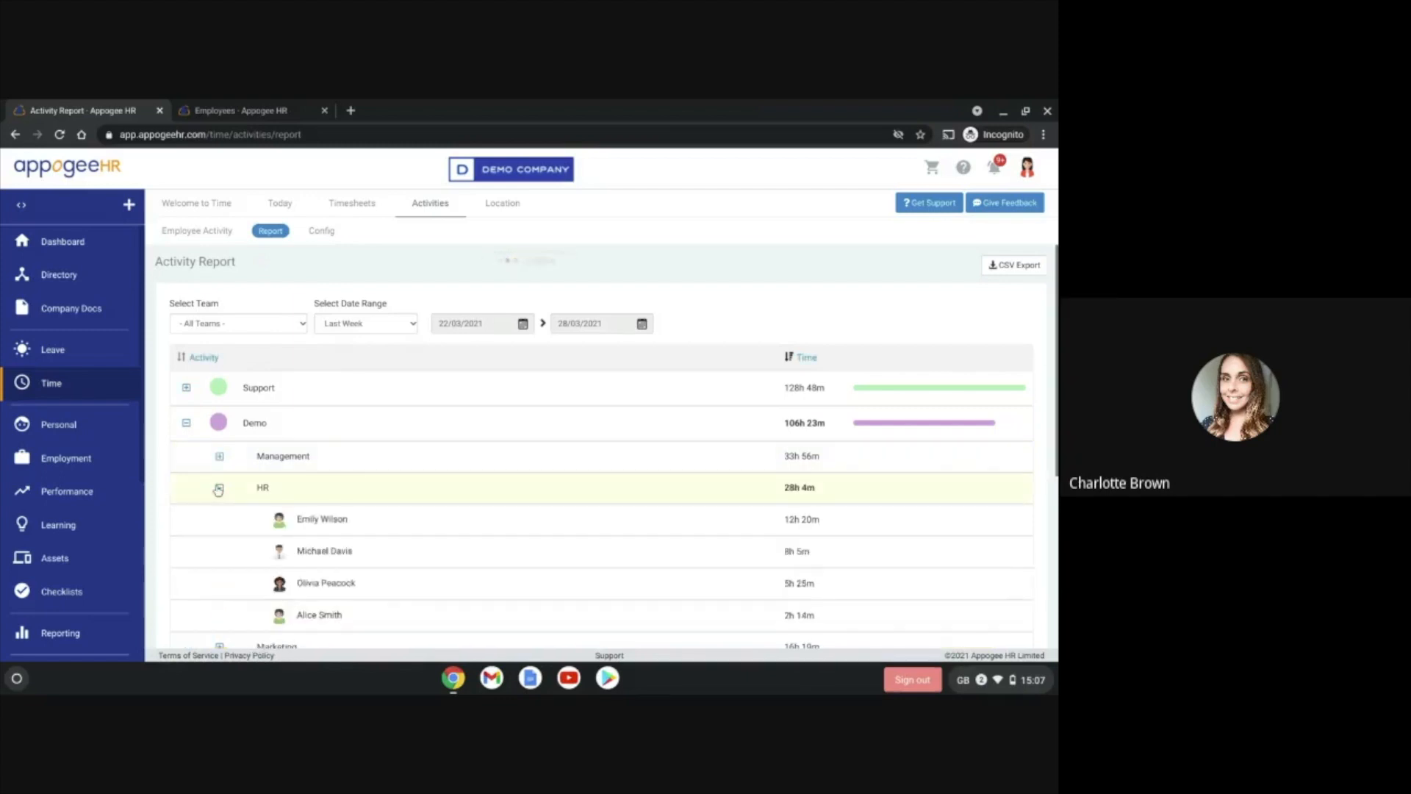
scroll(409, 490, "down", 1)
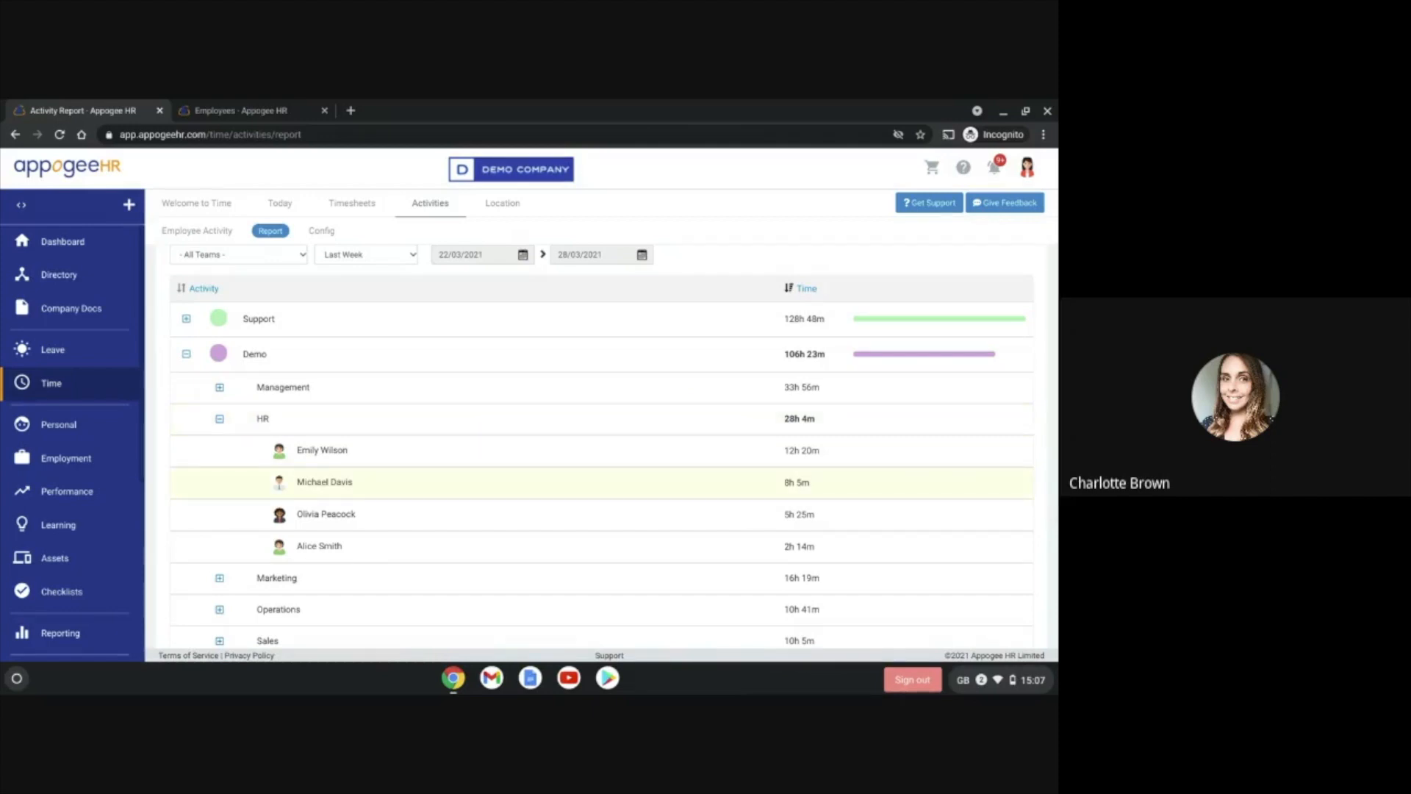
scroll(409, 485, "up", 1)
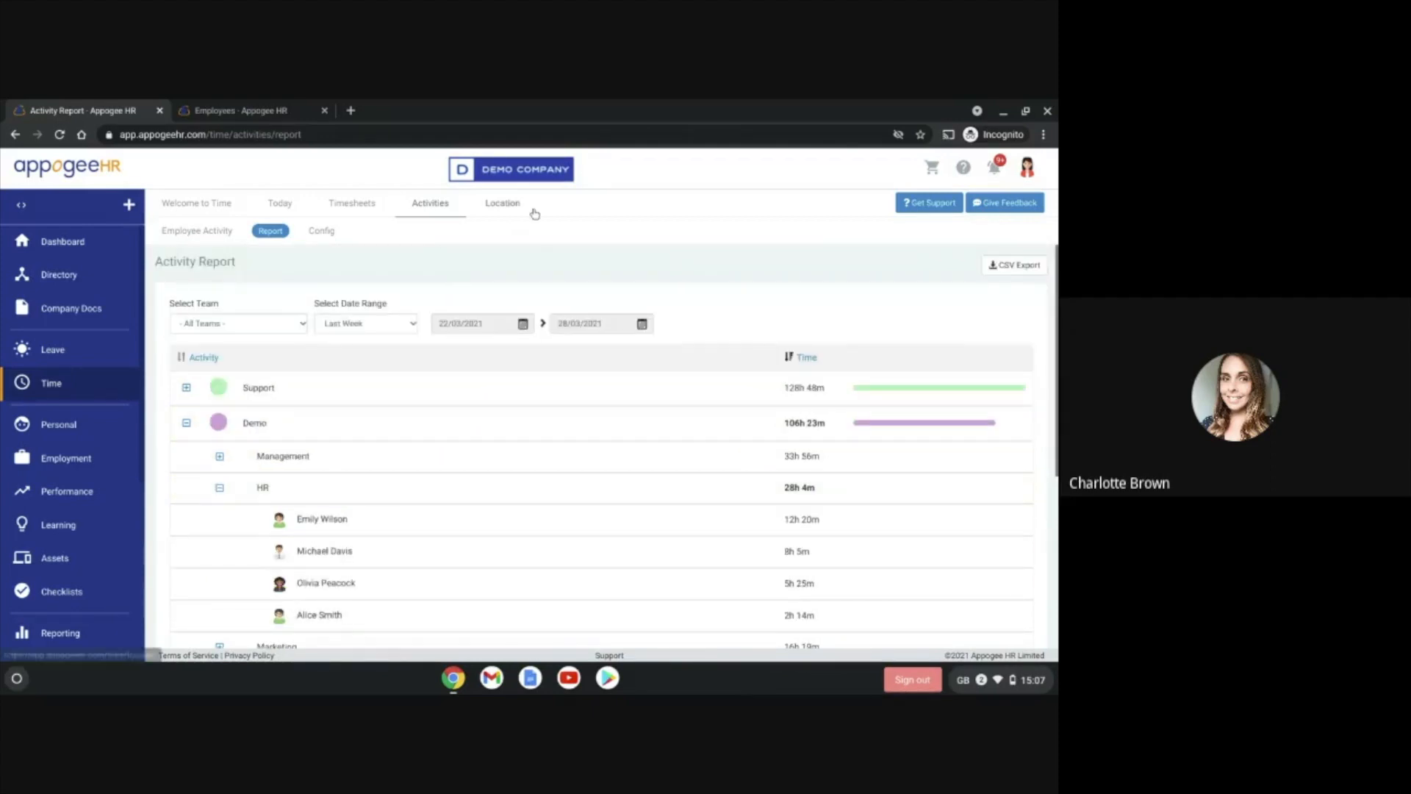
Step: Display today's personal time tracking page and review the default routine of working locations from Monday to Friday
left_click(287, 208)
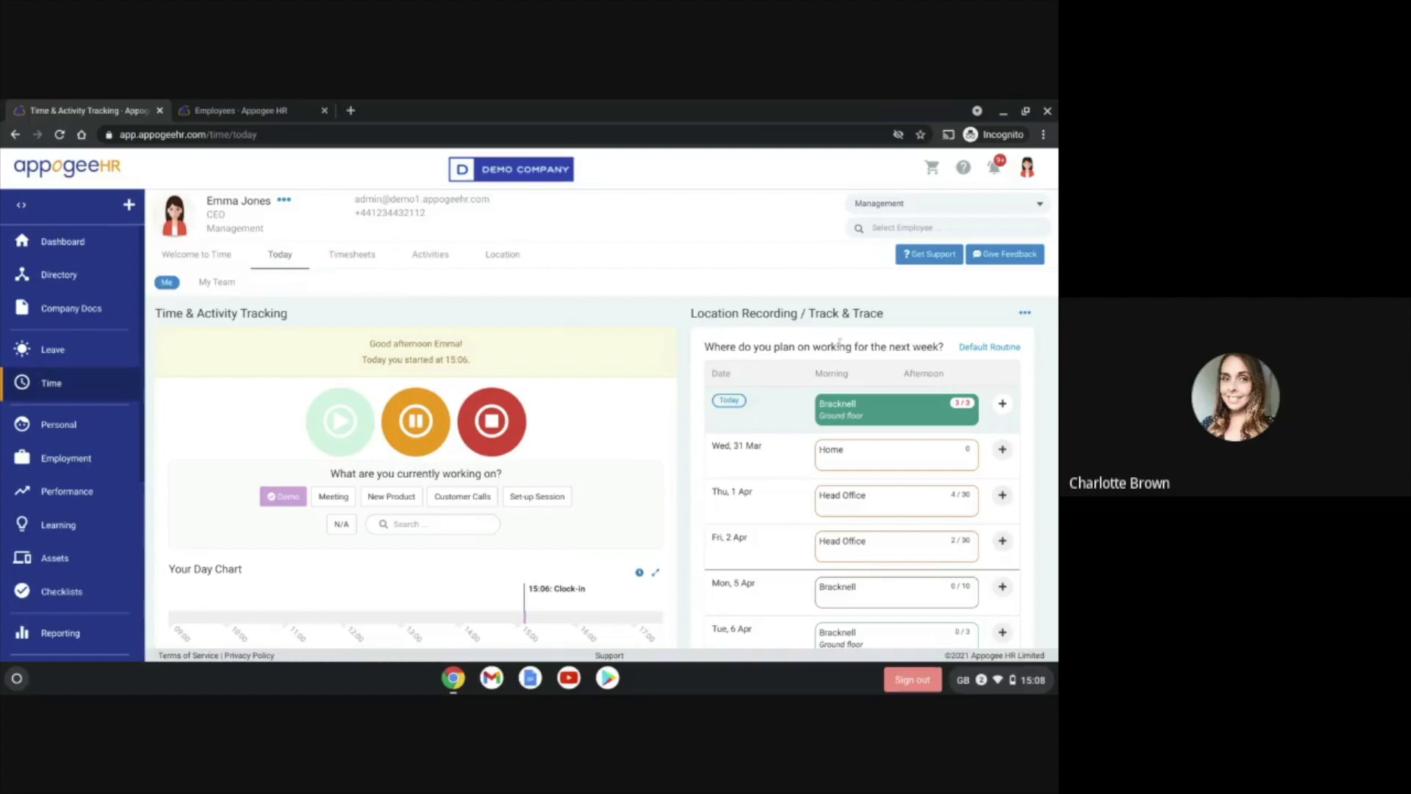
left_click(977, 358)
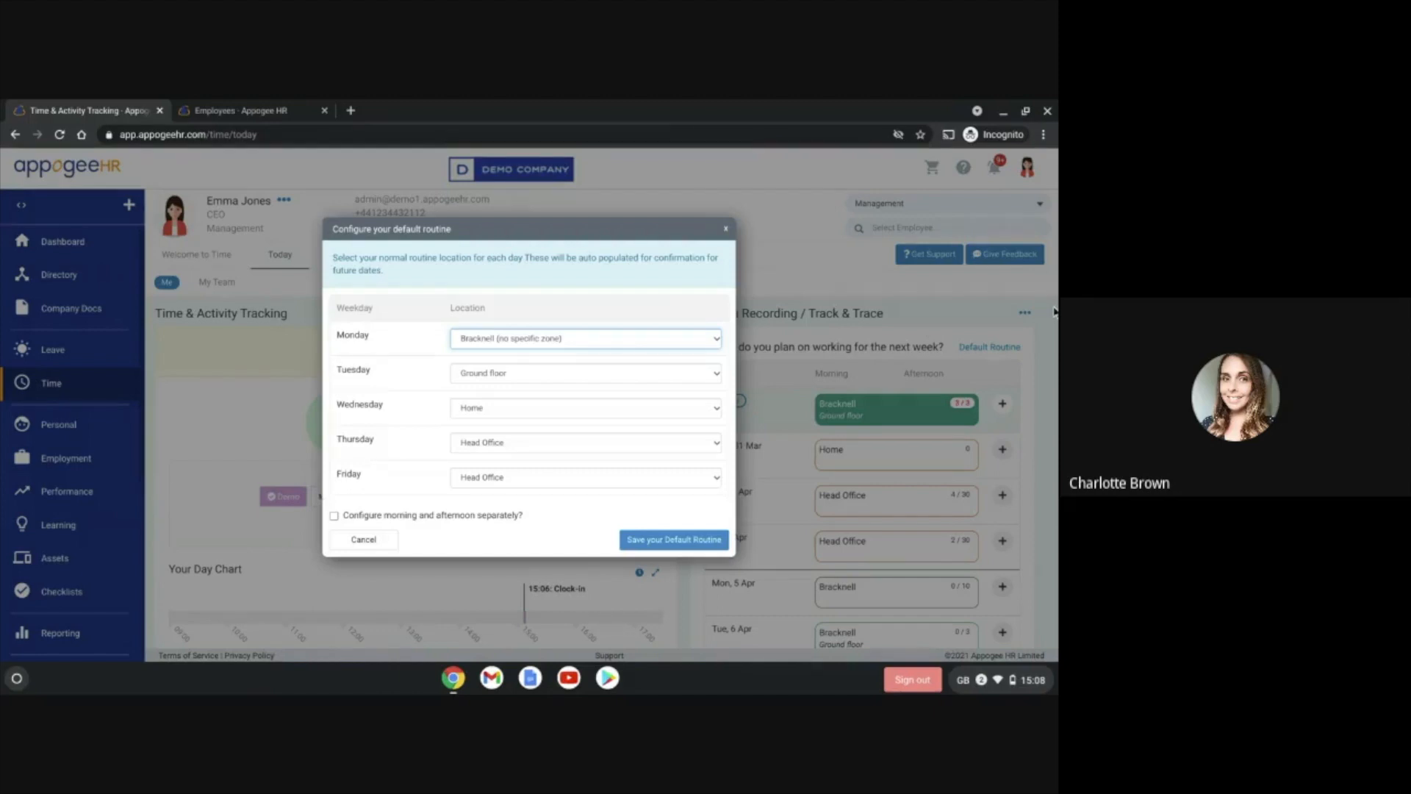
left_click(726, 232)
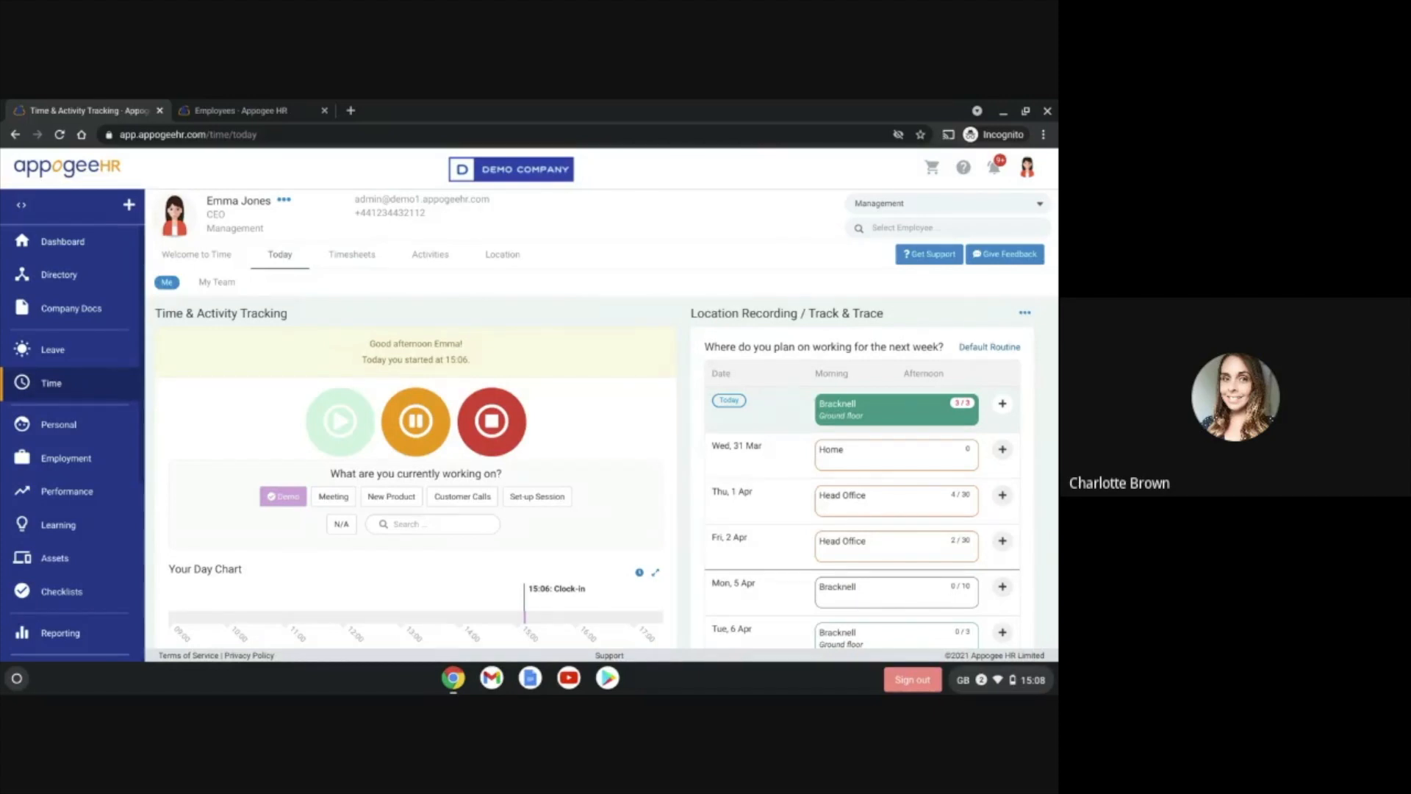
Step: Confirm Home as the working location for Wed, 31 Mar, and view the location booking form for Thu, 1 Apr without booking
scroll(603, 470, "down", 1)
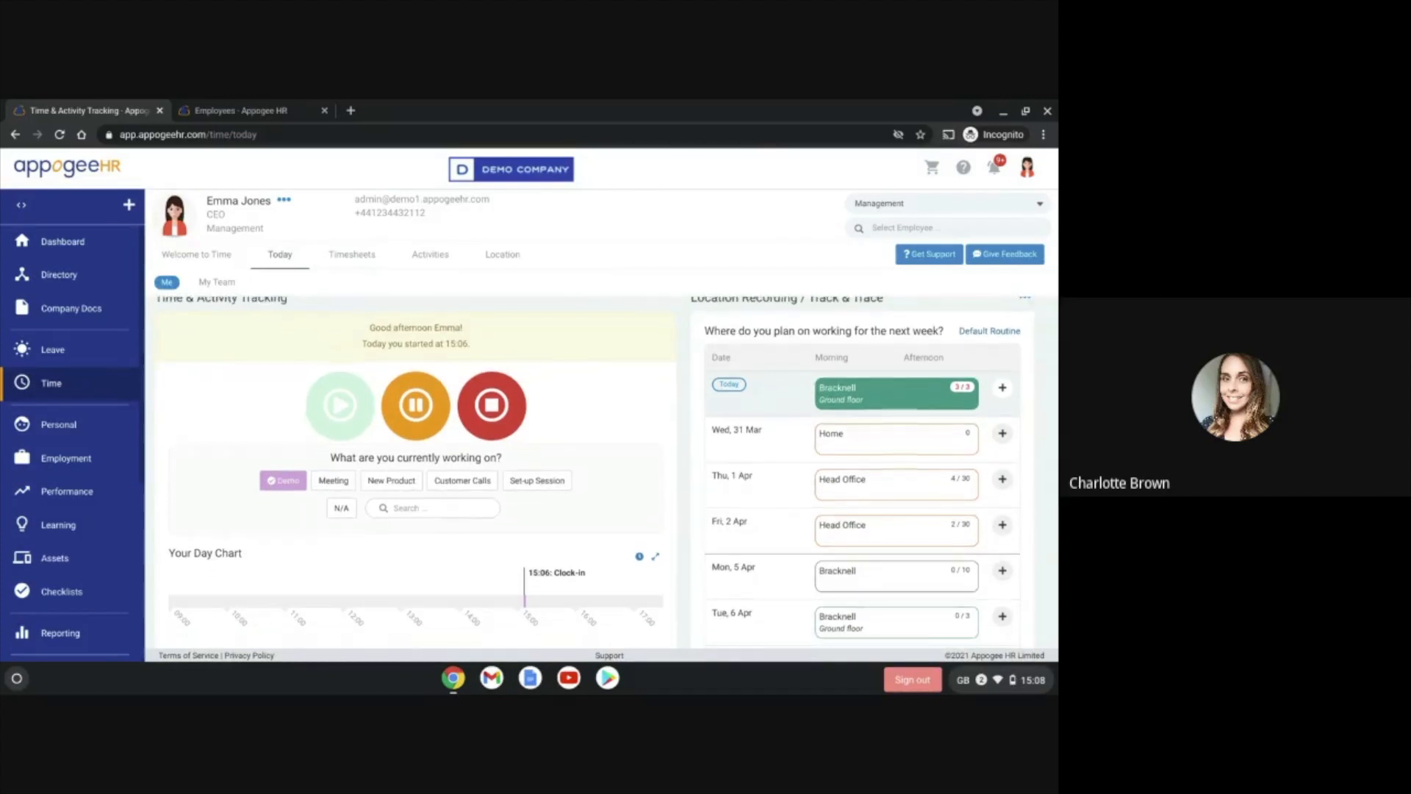
mouse_move(902, 440)
left_click(961, 438)
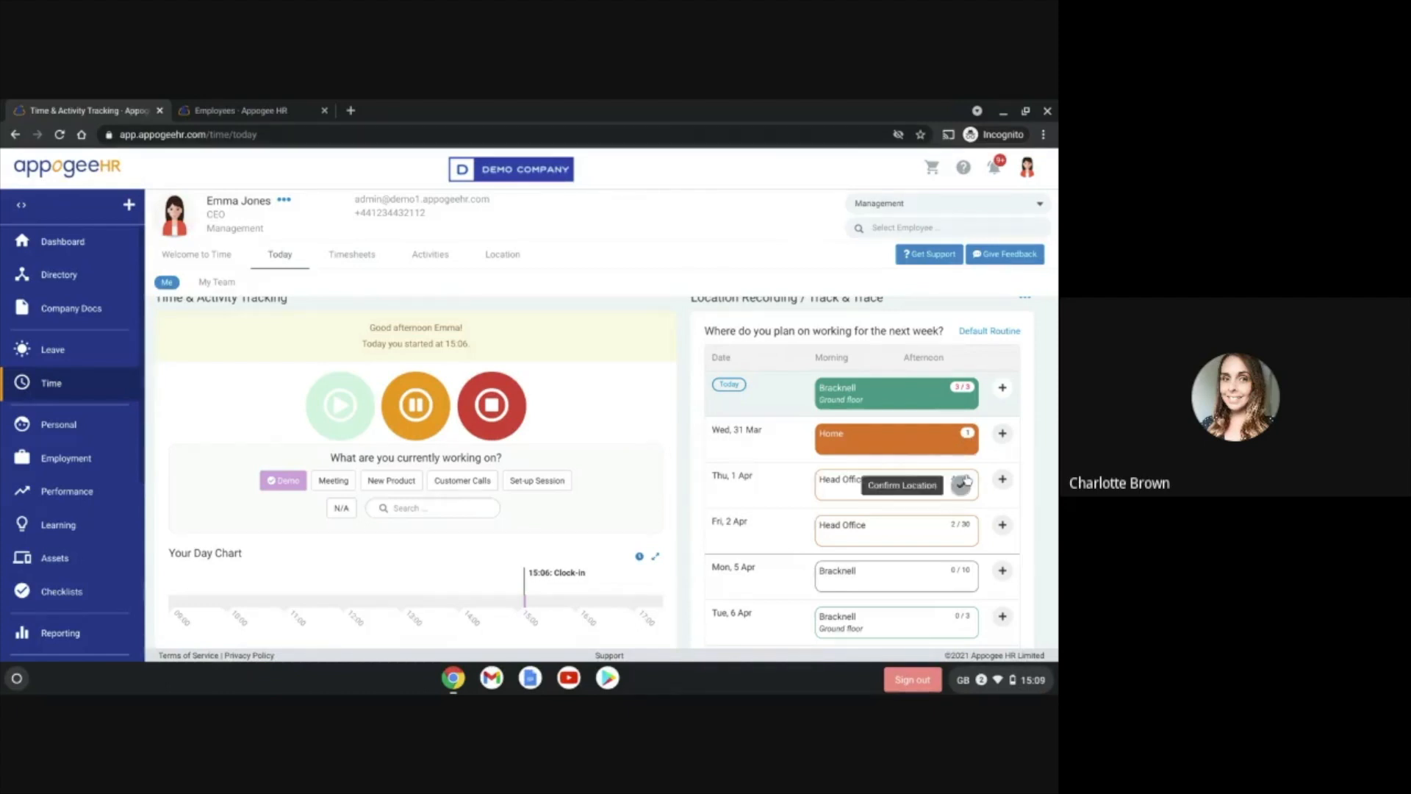
left_click(1003, 480)
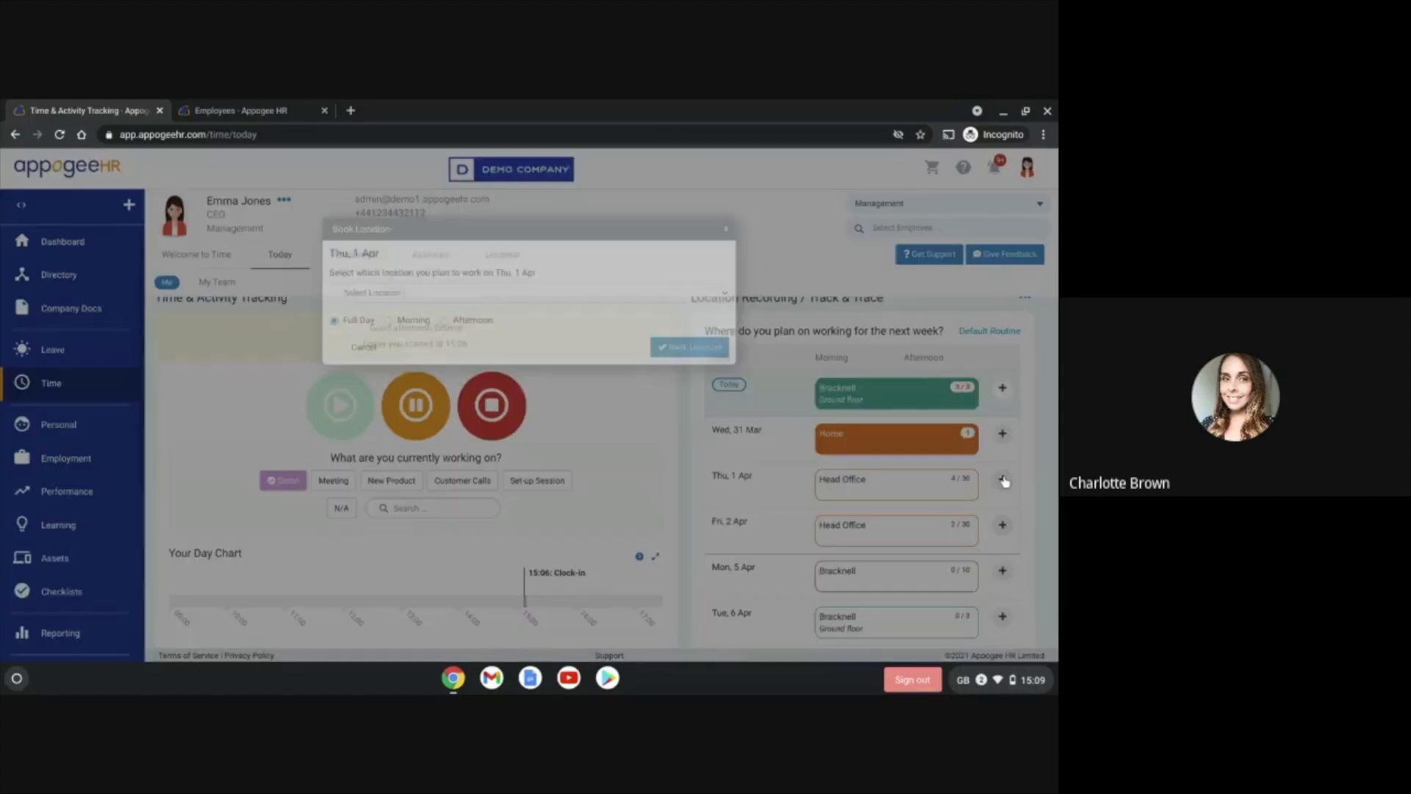
left_click(726, 232)
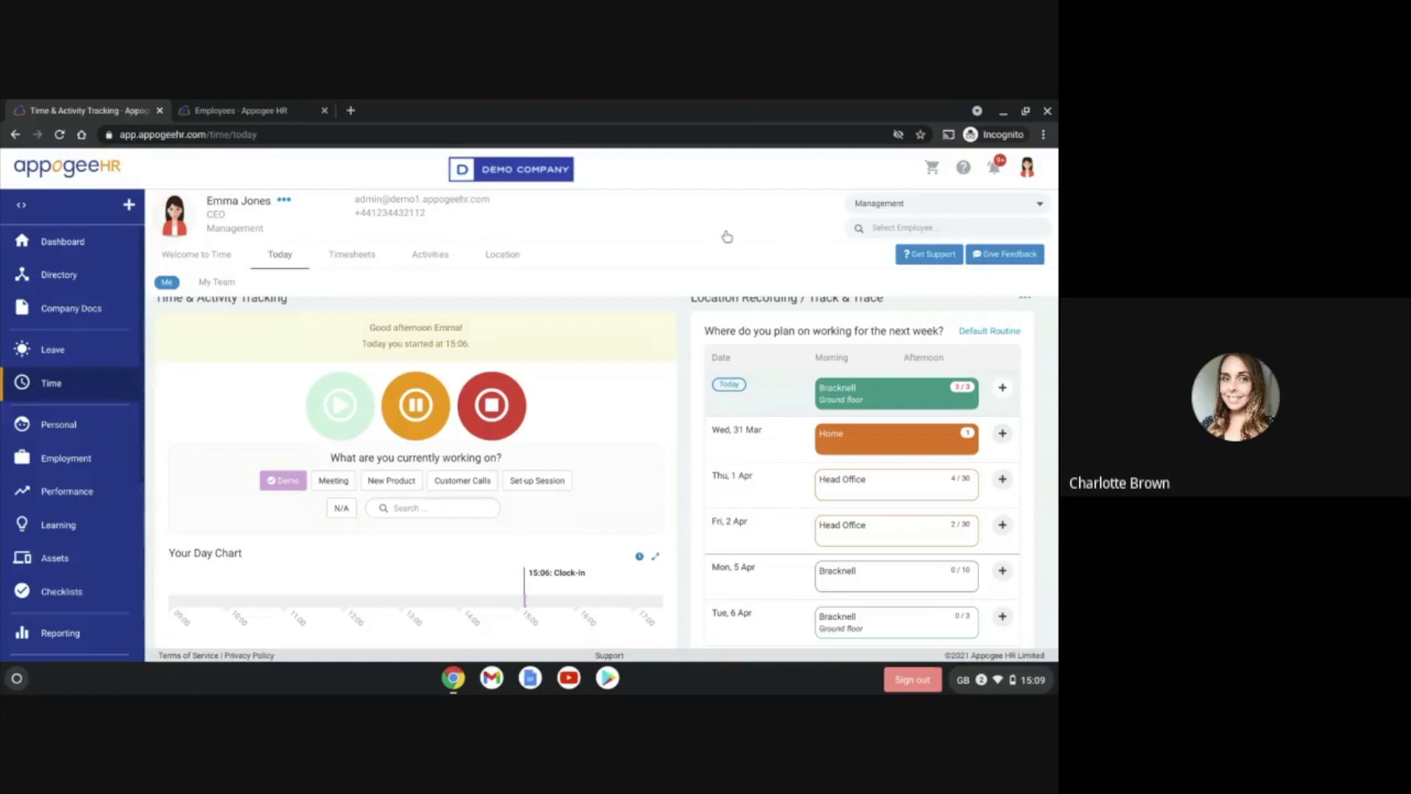
Step: Display the location report with the date range set to Last Week
left_click(505, 256)
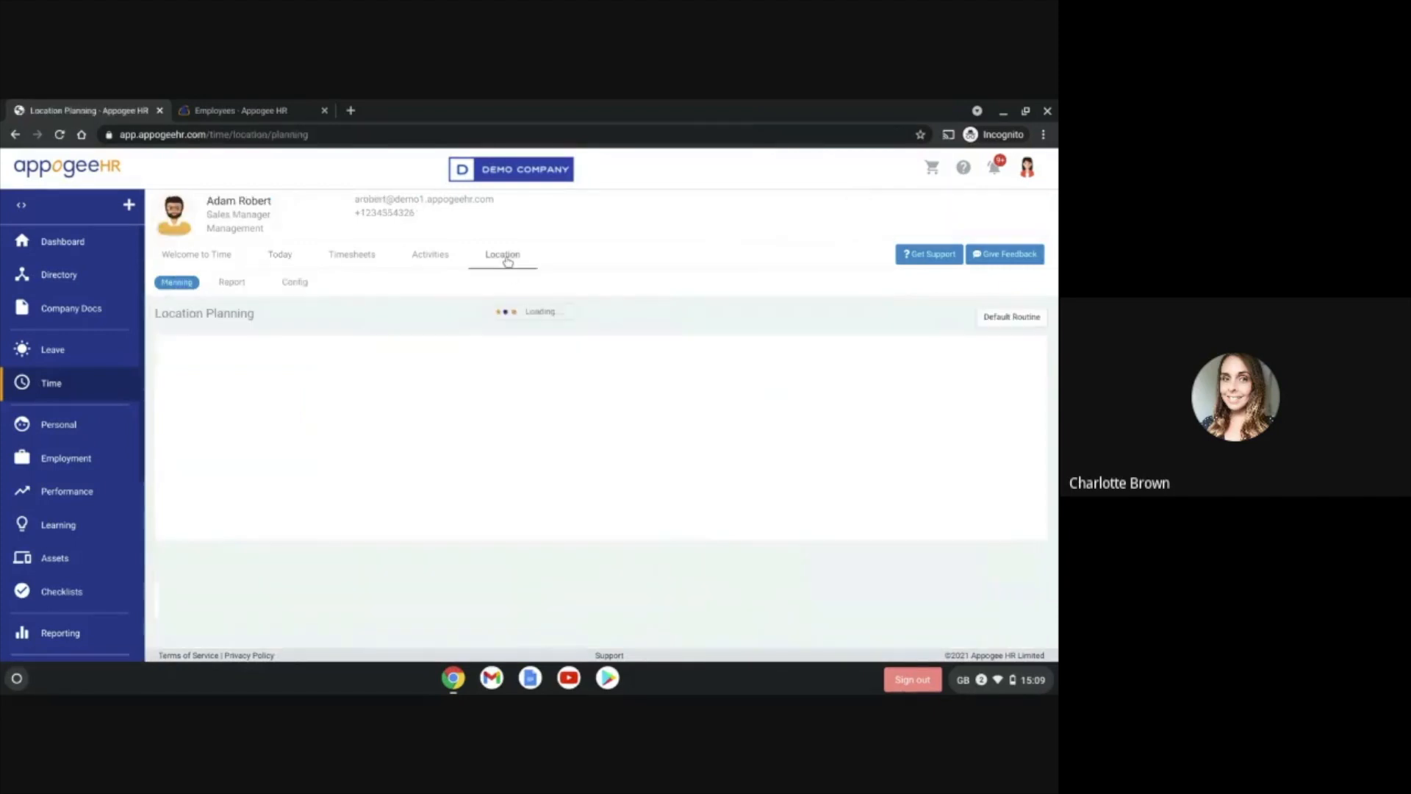
left_click(242, 286)
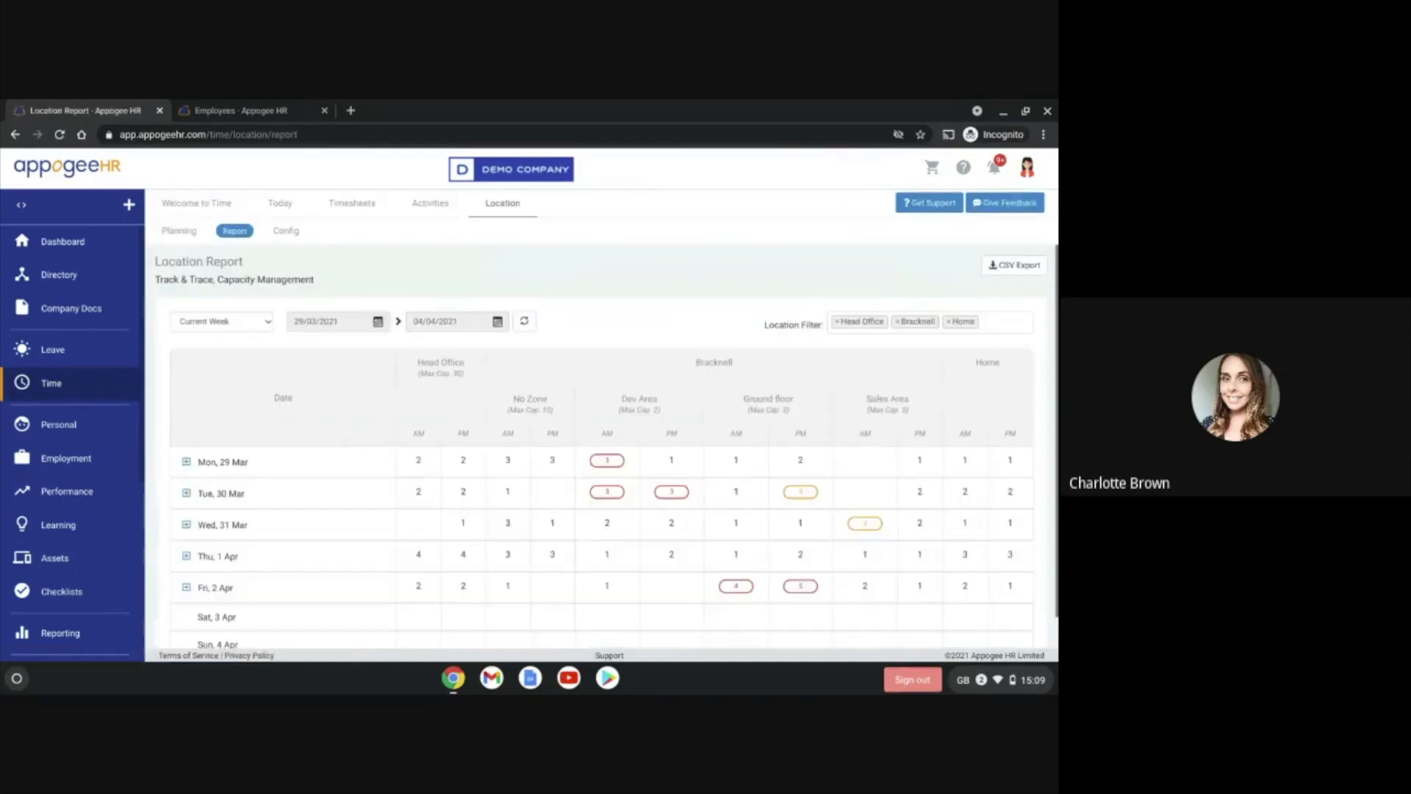
left_click(261, 321)
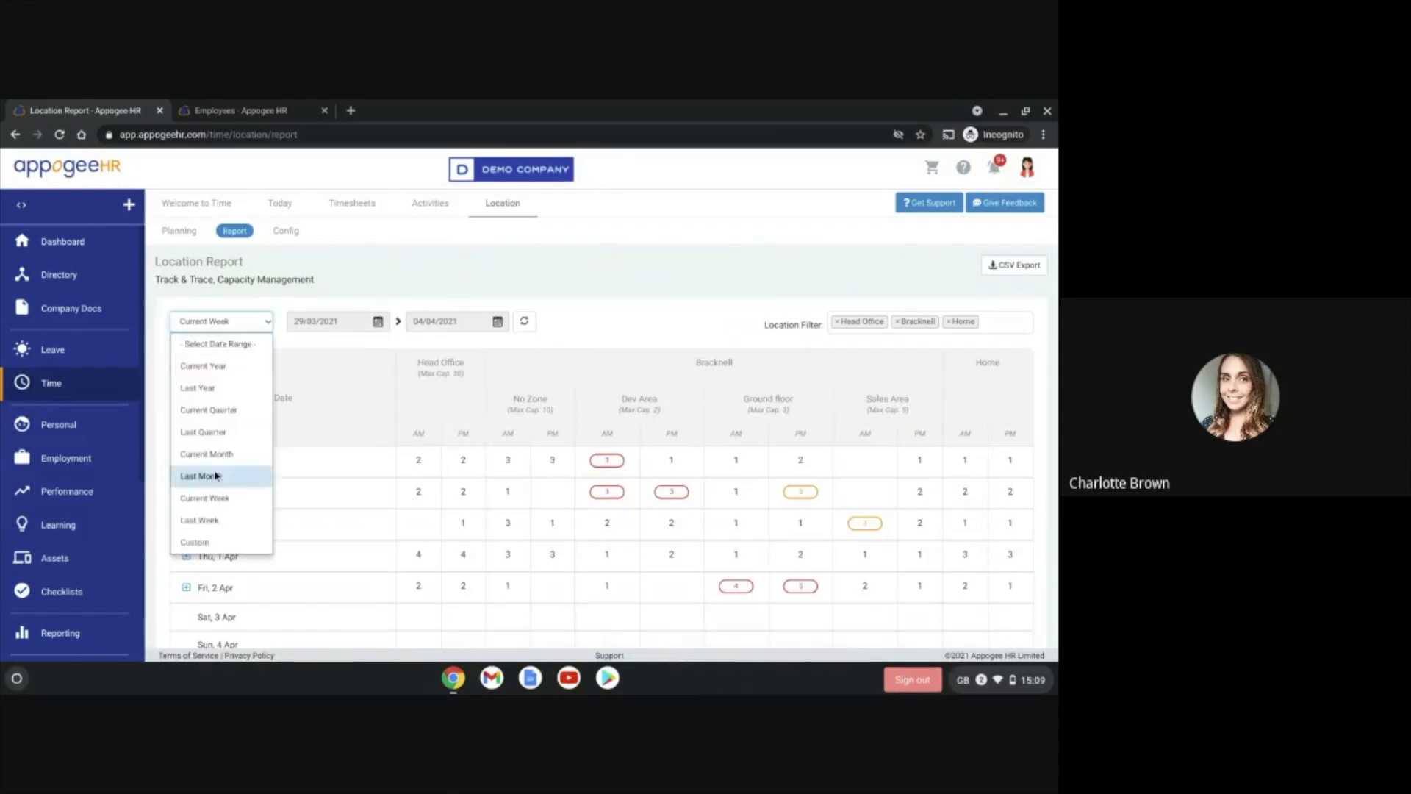
left_click(209, 519)
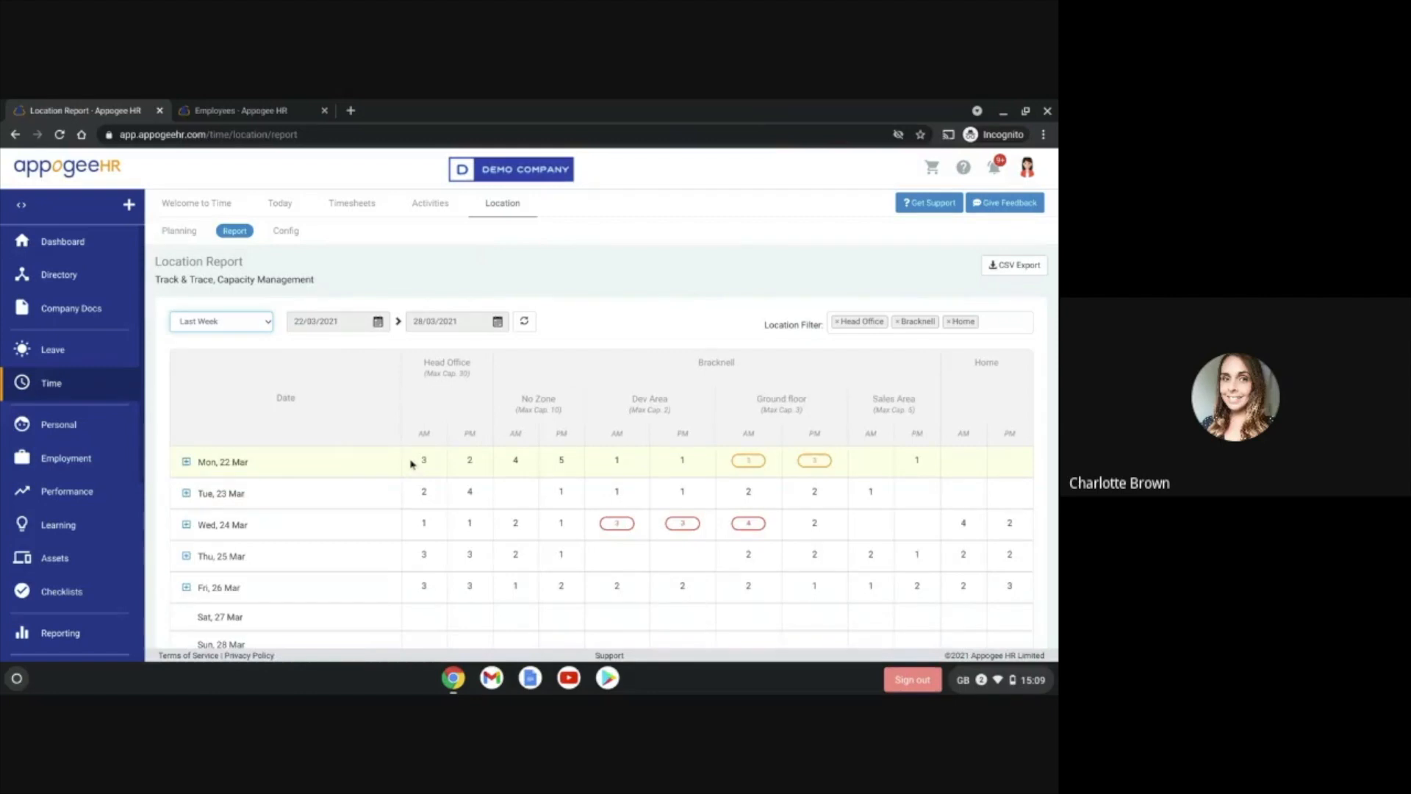
Step: Break down Wed, 24 Mar in the location report by team and examine where each Management employee worked
scroll(507, 444, "down", 1)
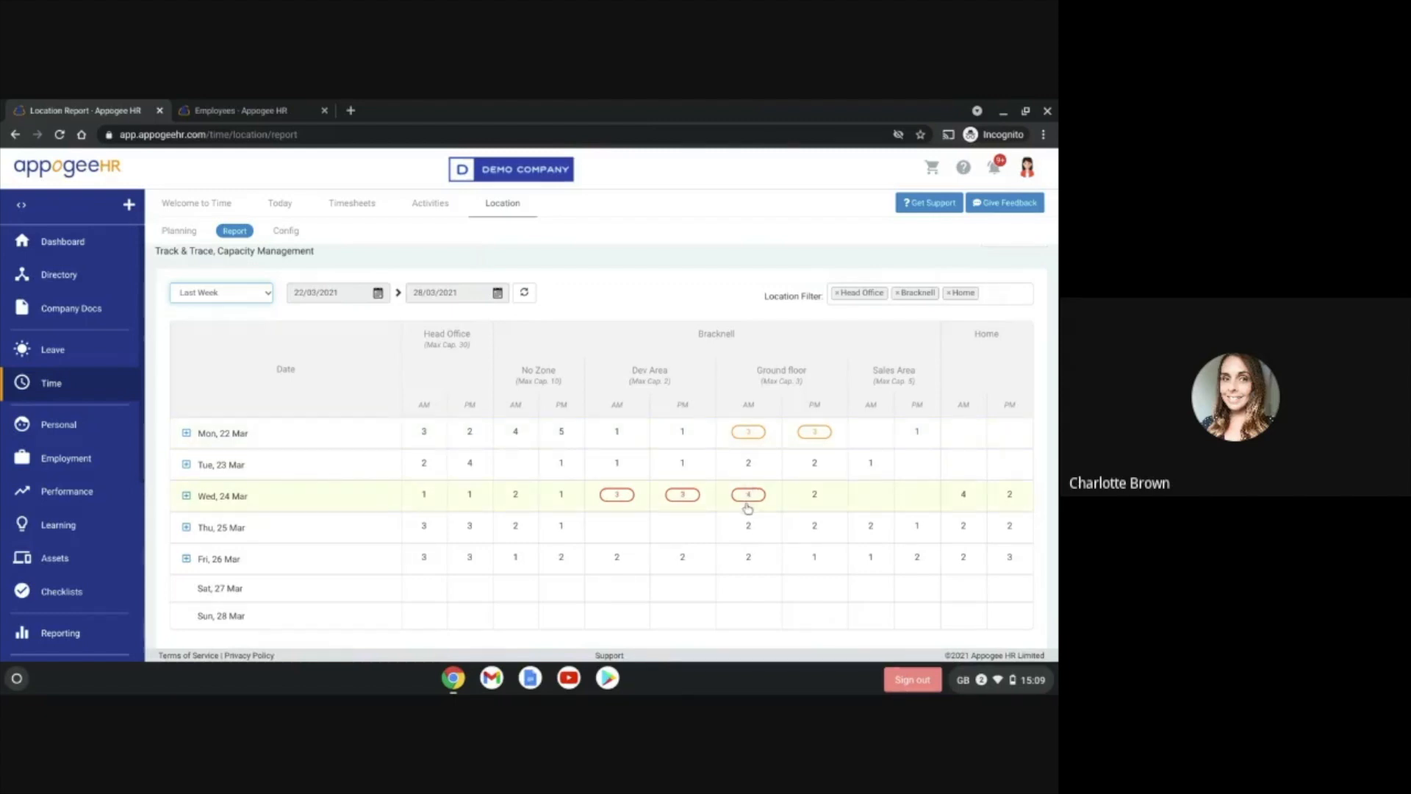
left_click(188, 497)
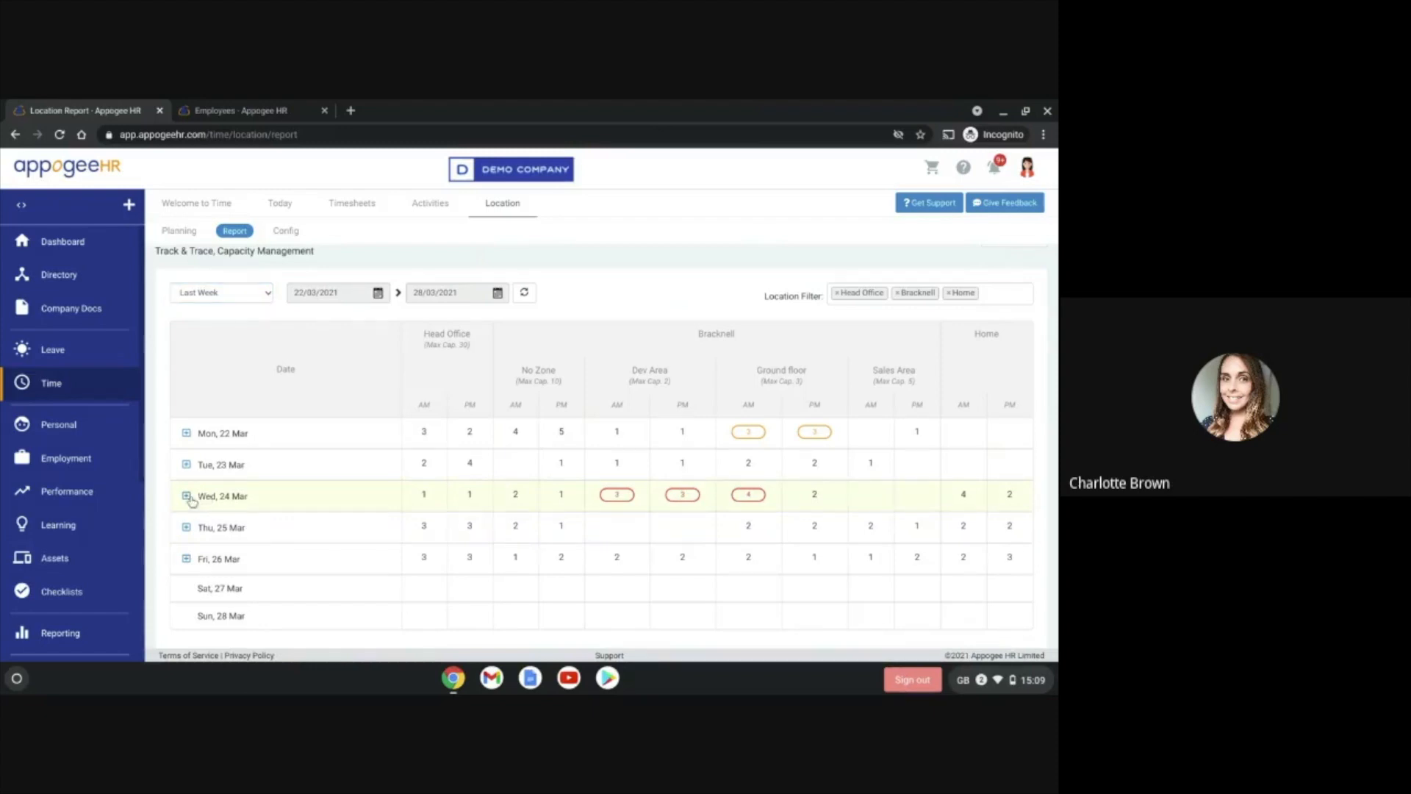
scroll(272, 505, "down", 1)
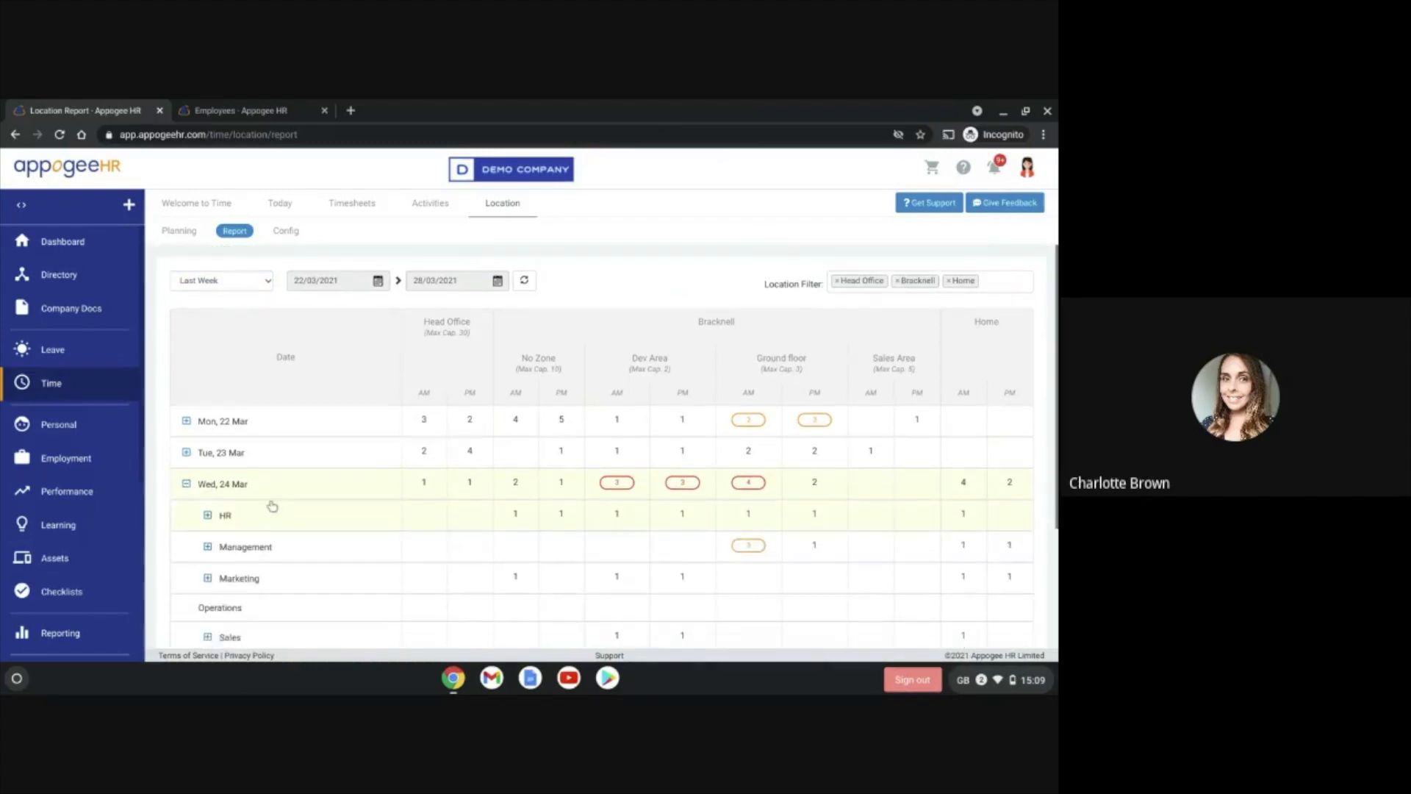
left_click(207, 546)
scroll(277, 513, "down", 2)
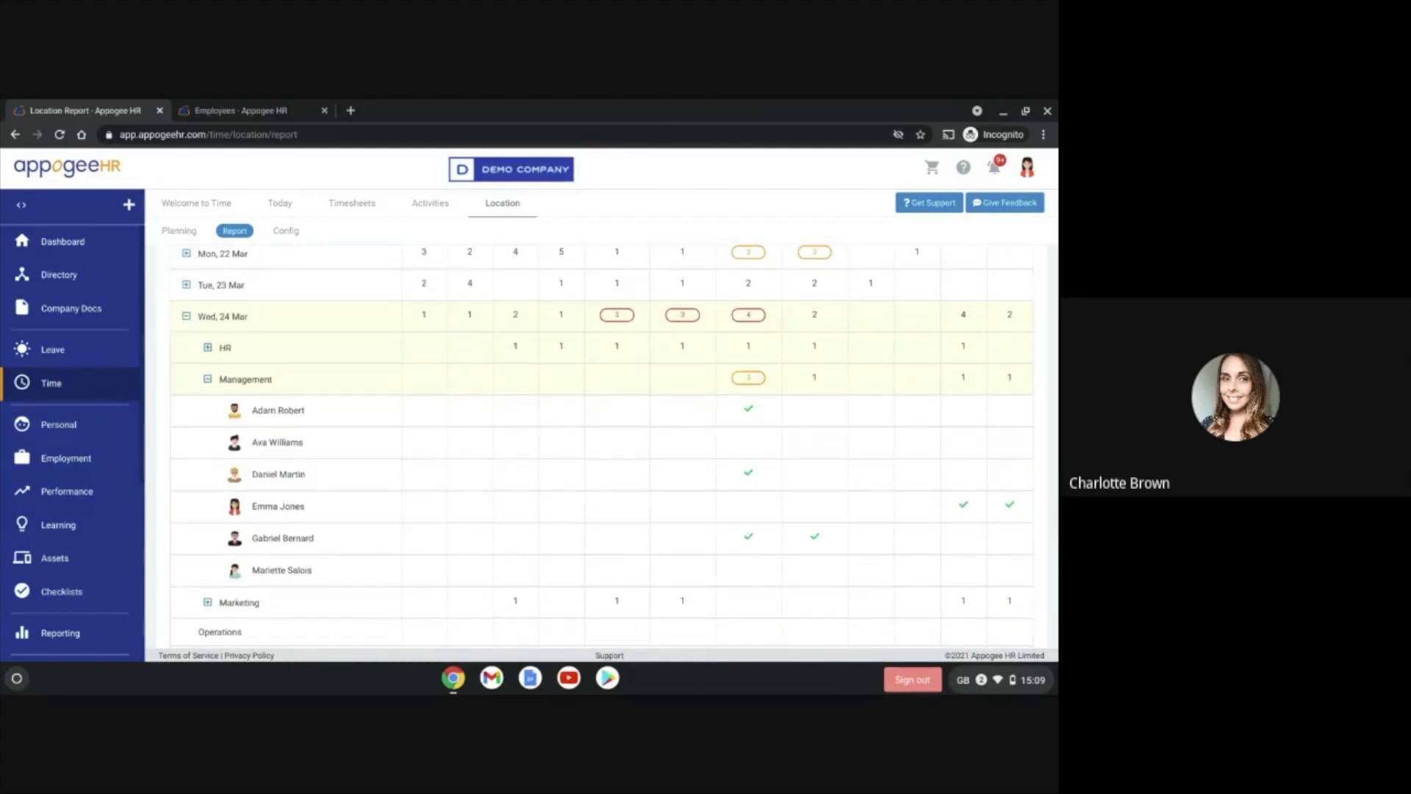
scroll(601, 449, "up", 3)
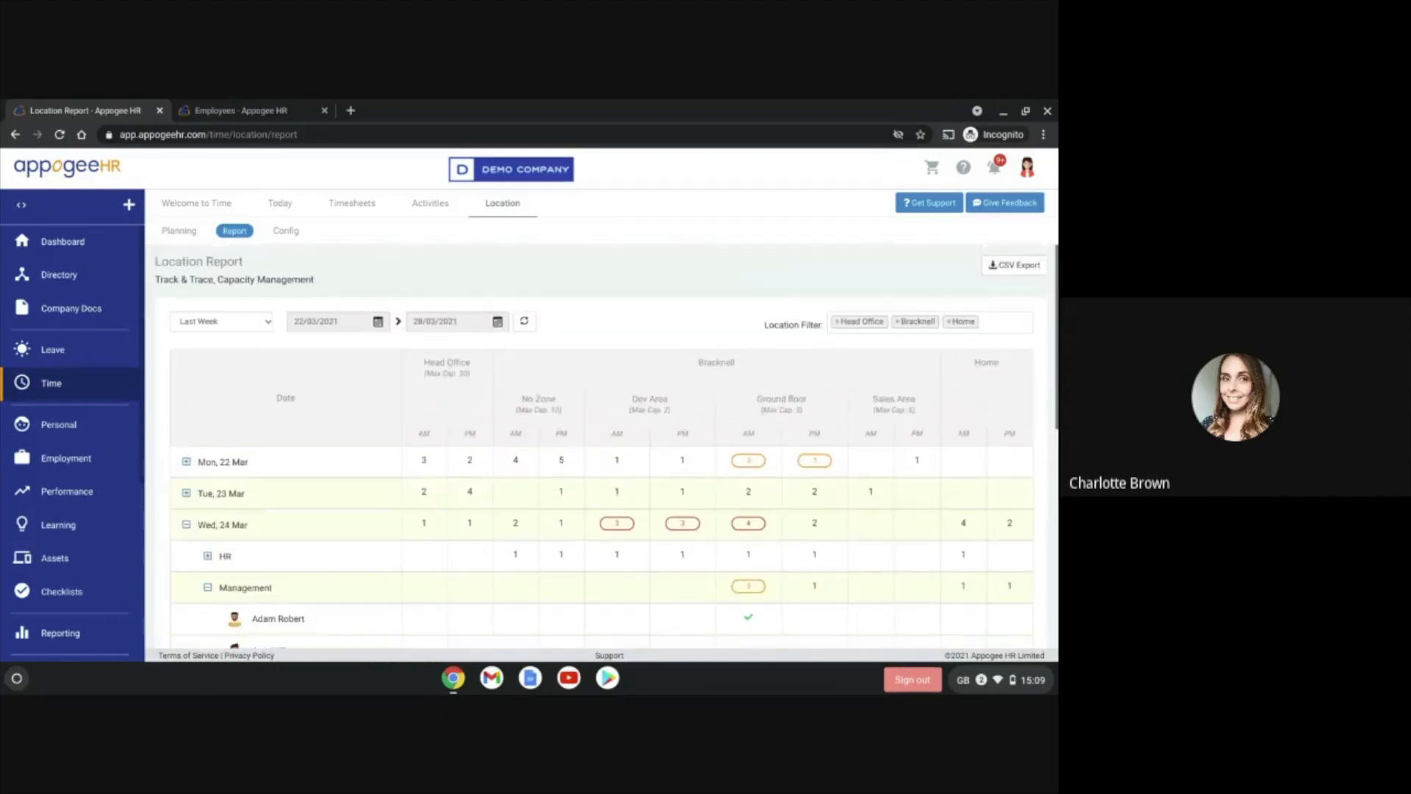
Step: Display today's team activity for the Management team
left_click(289, 207)
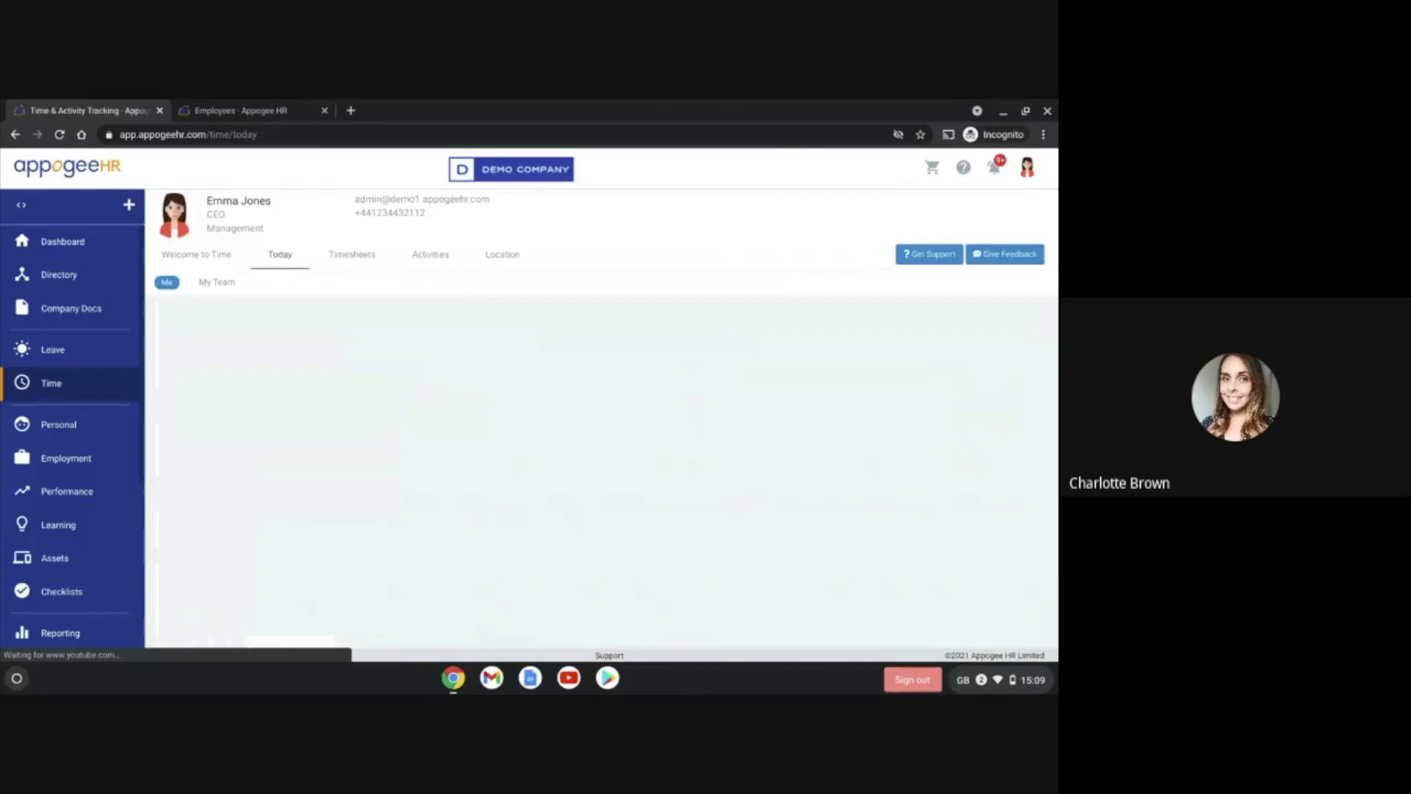
left_click(229, 285)
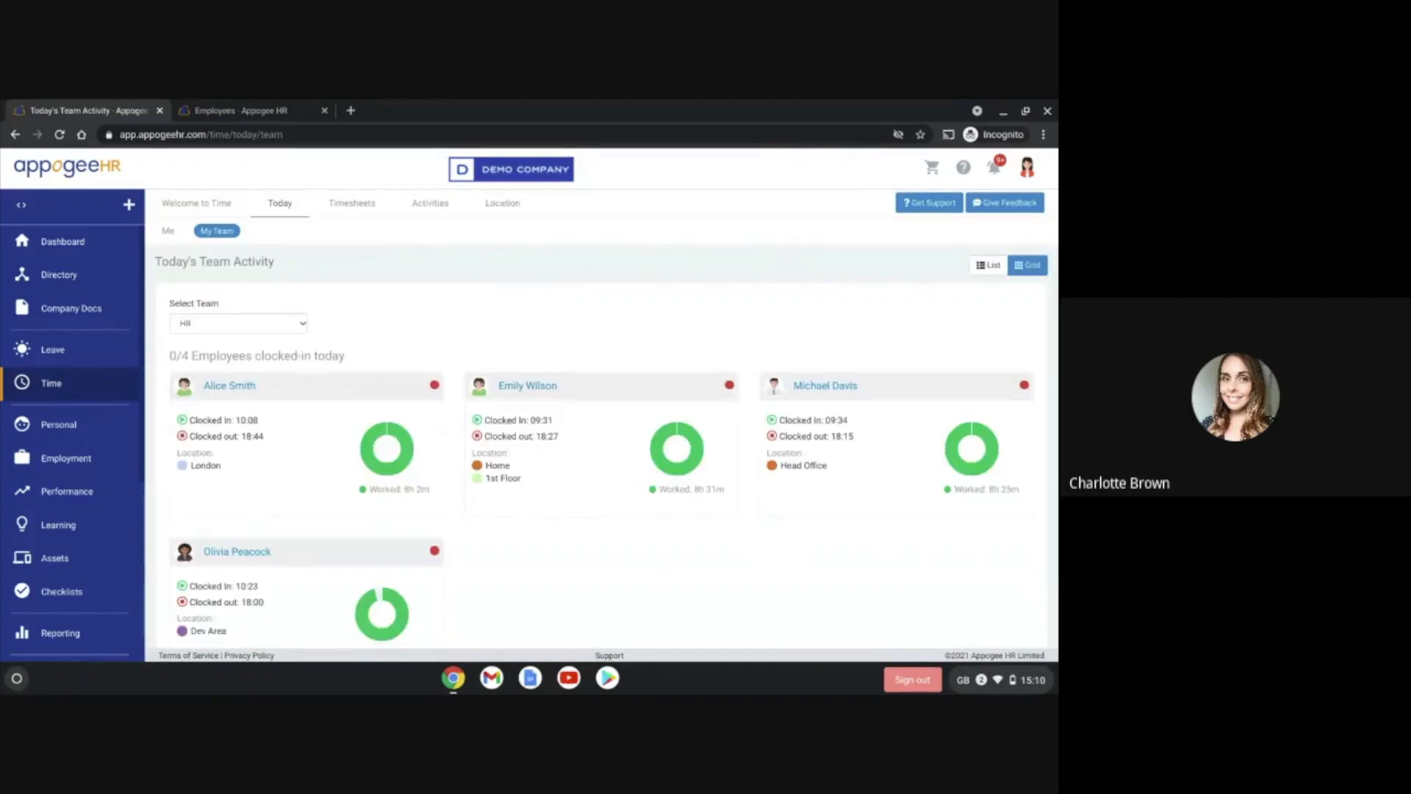
left_click(249, 324)
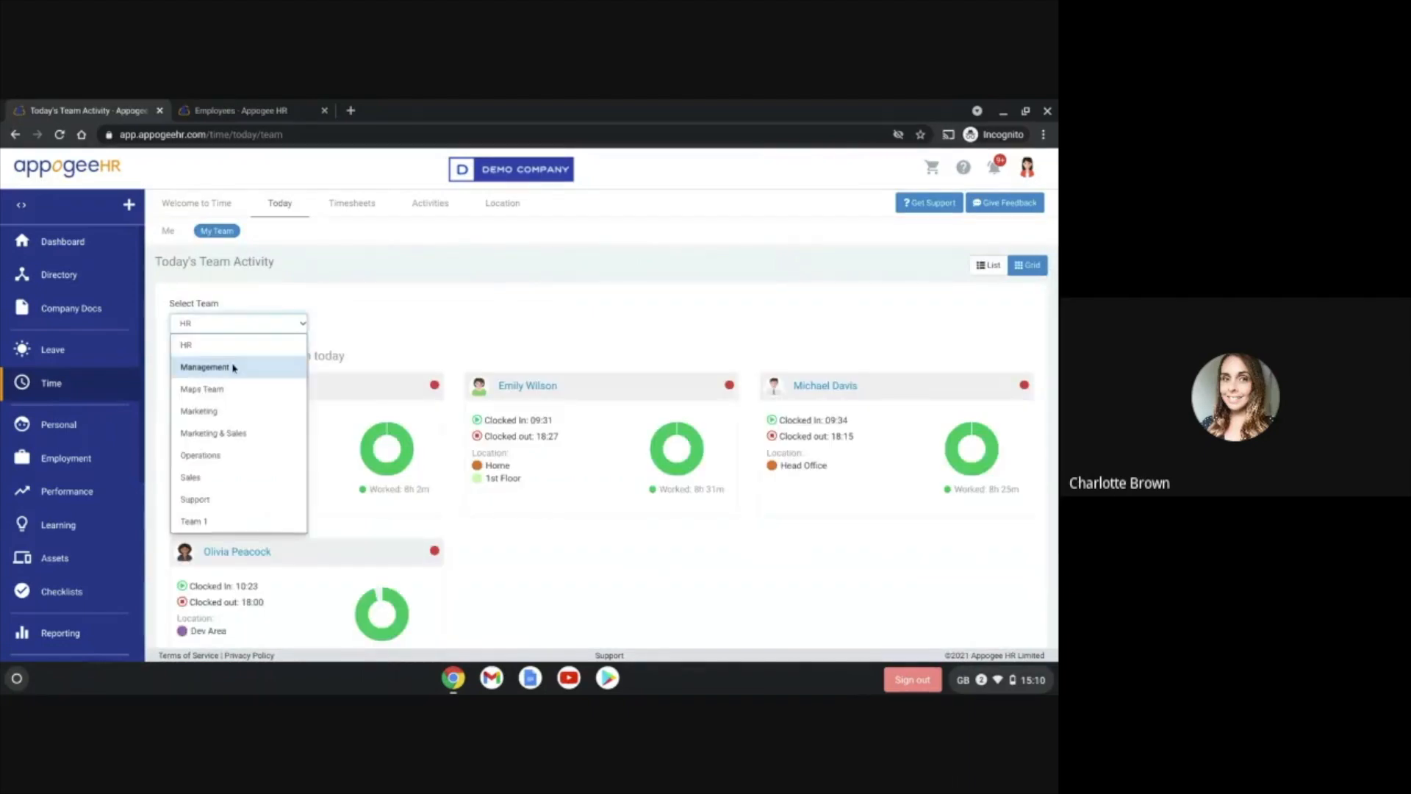
left_click(233, 368)
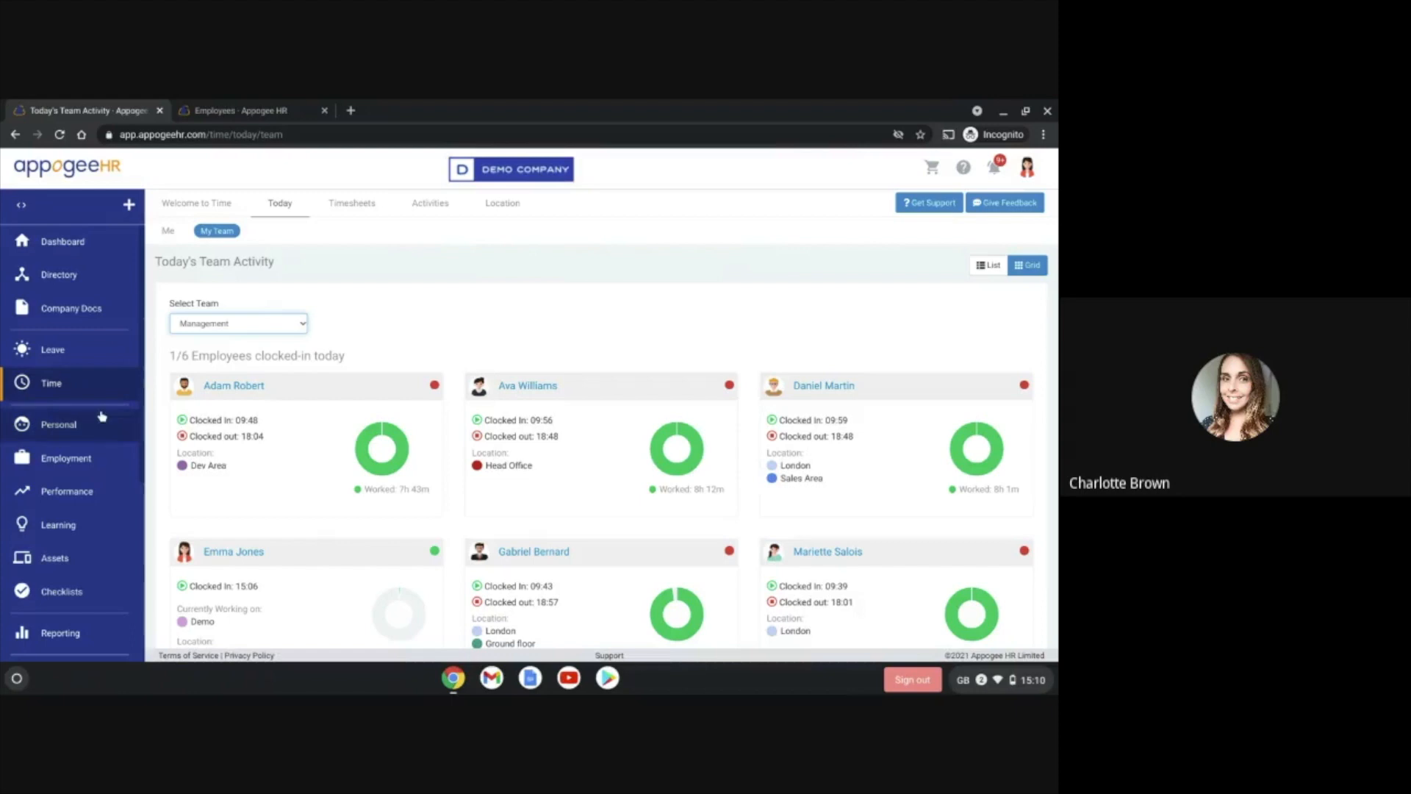
Step: In the personal profile, re-enter the last digit of the personal telephone number and expand the personal address into its separate fields
left_click(90, 430)
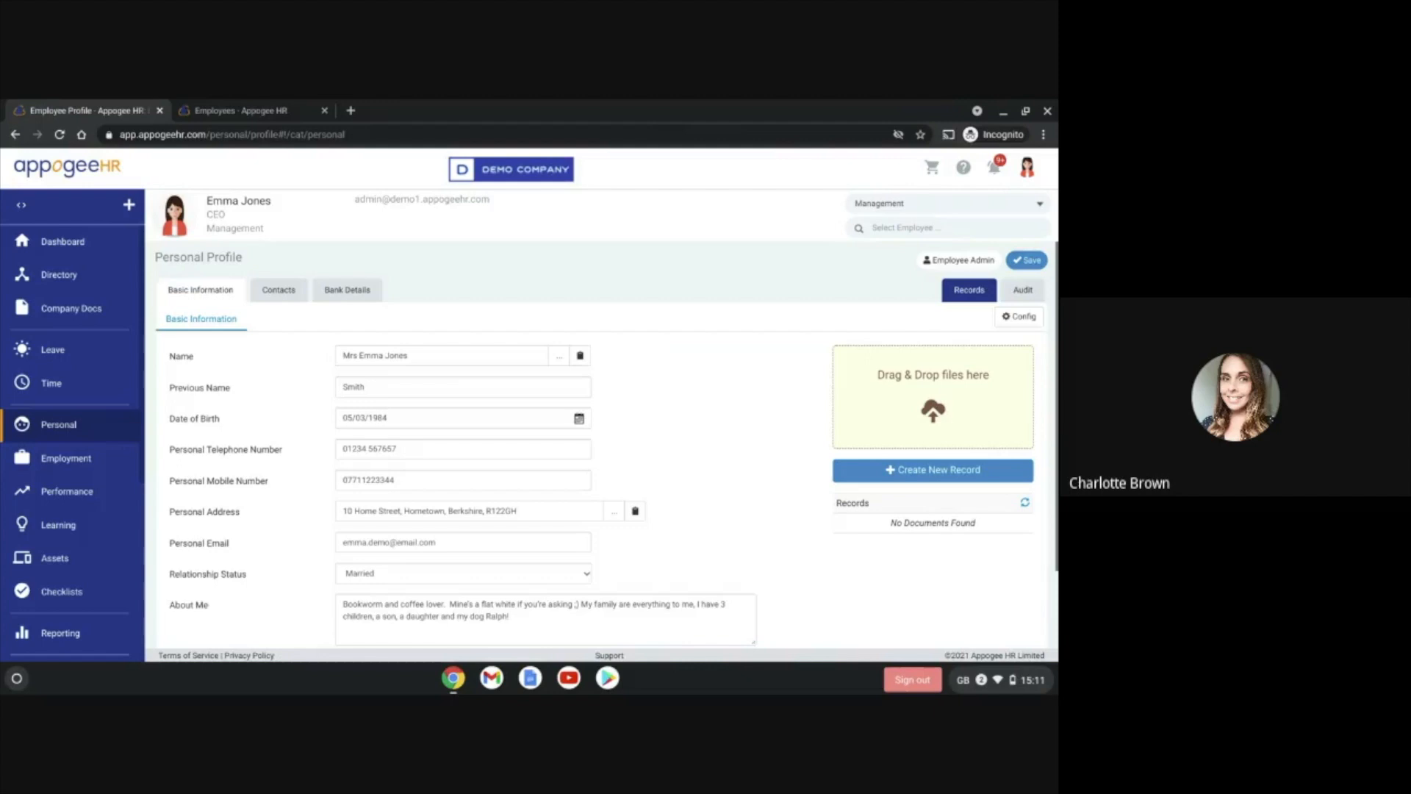
left_click(516, 446)
key("BackSpace")
type("7")
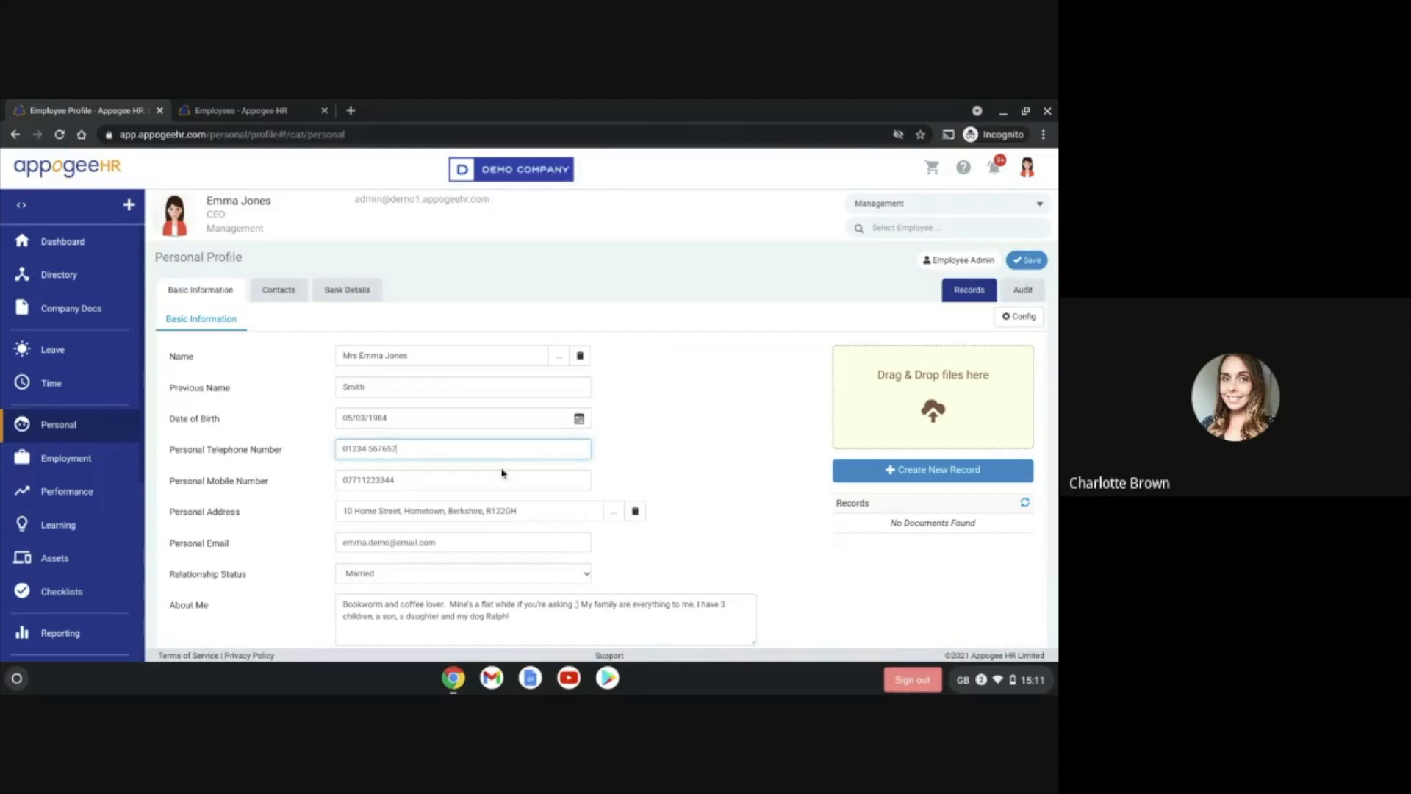
left_click(470, 513)
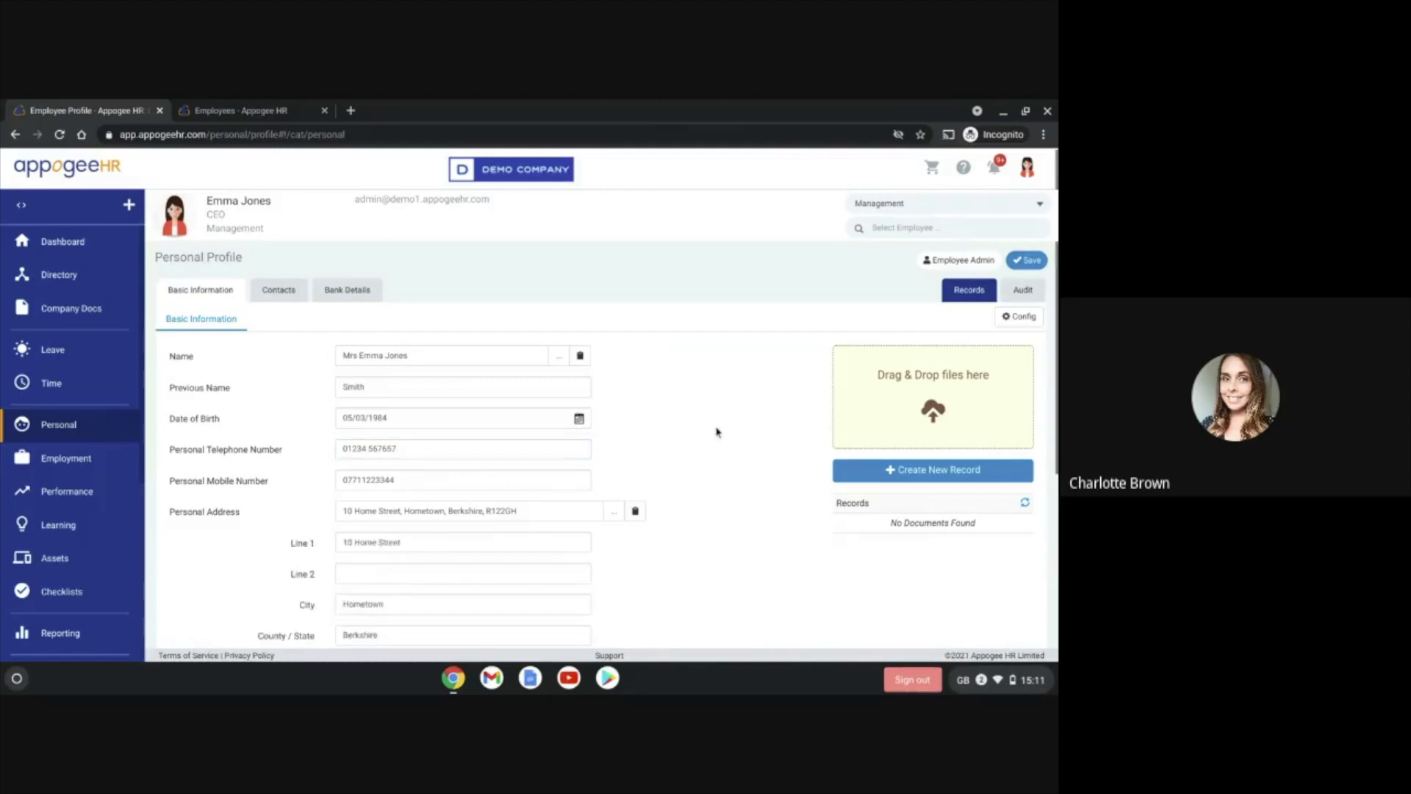
Step: Examine the work details and the right to work status in the employment profile
left_click(103, 460)
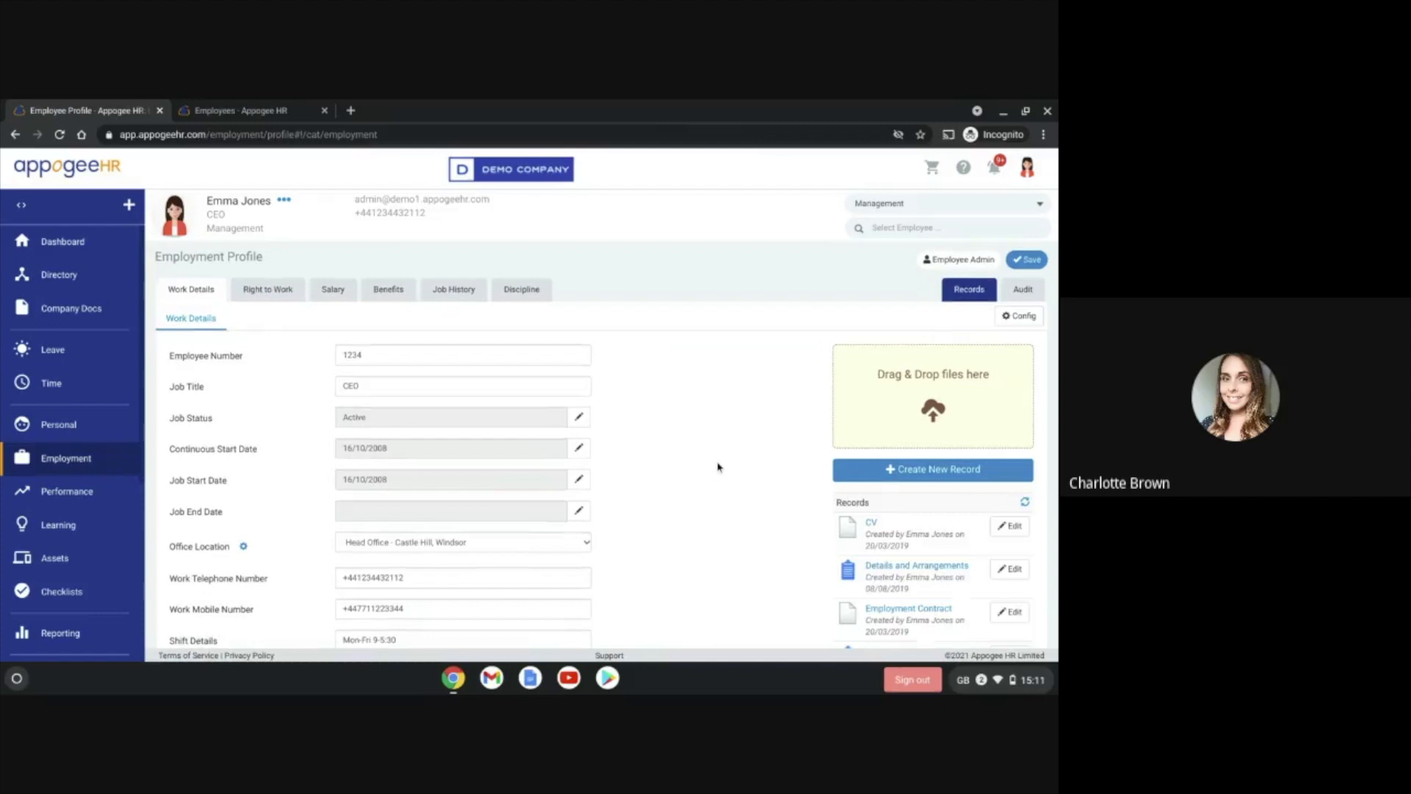
scroll(718, 467, "down", 1)
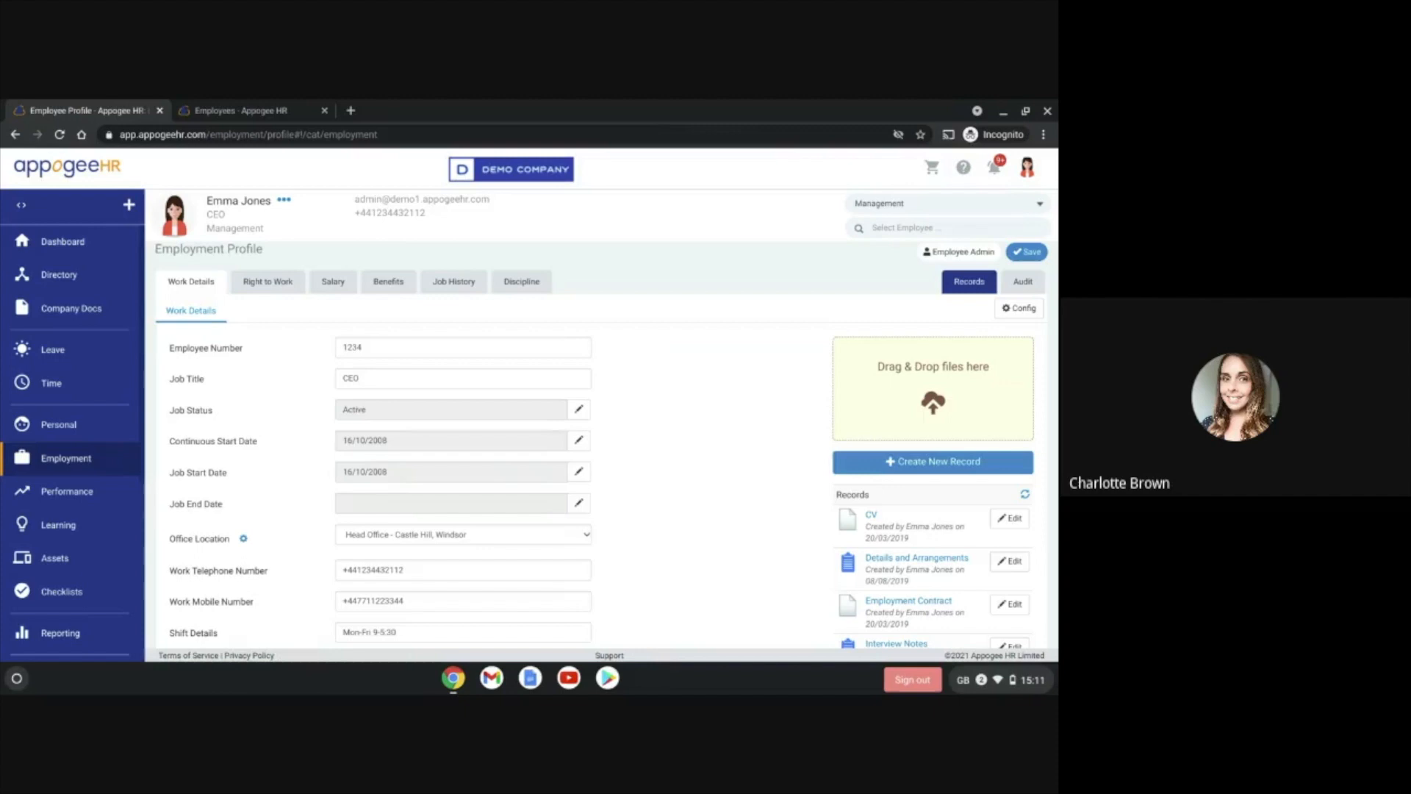
left_click(280, 286)
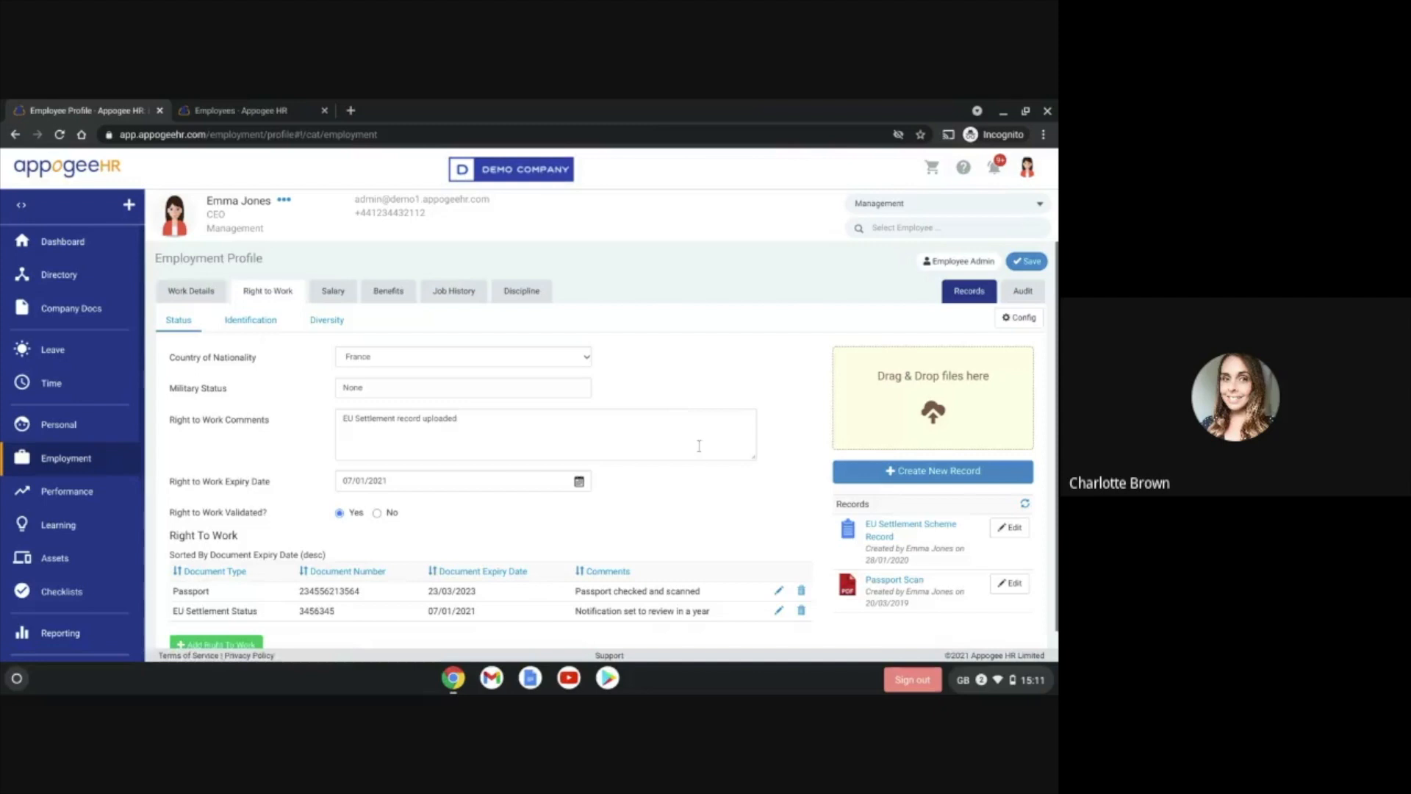
scroll(699, 446, "down", 1)
scroll(699, 446, "up", 1)
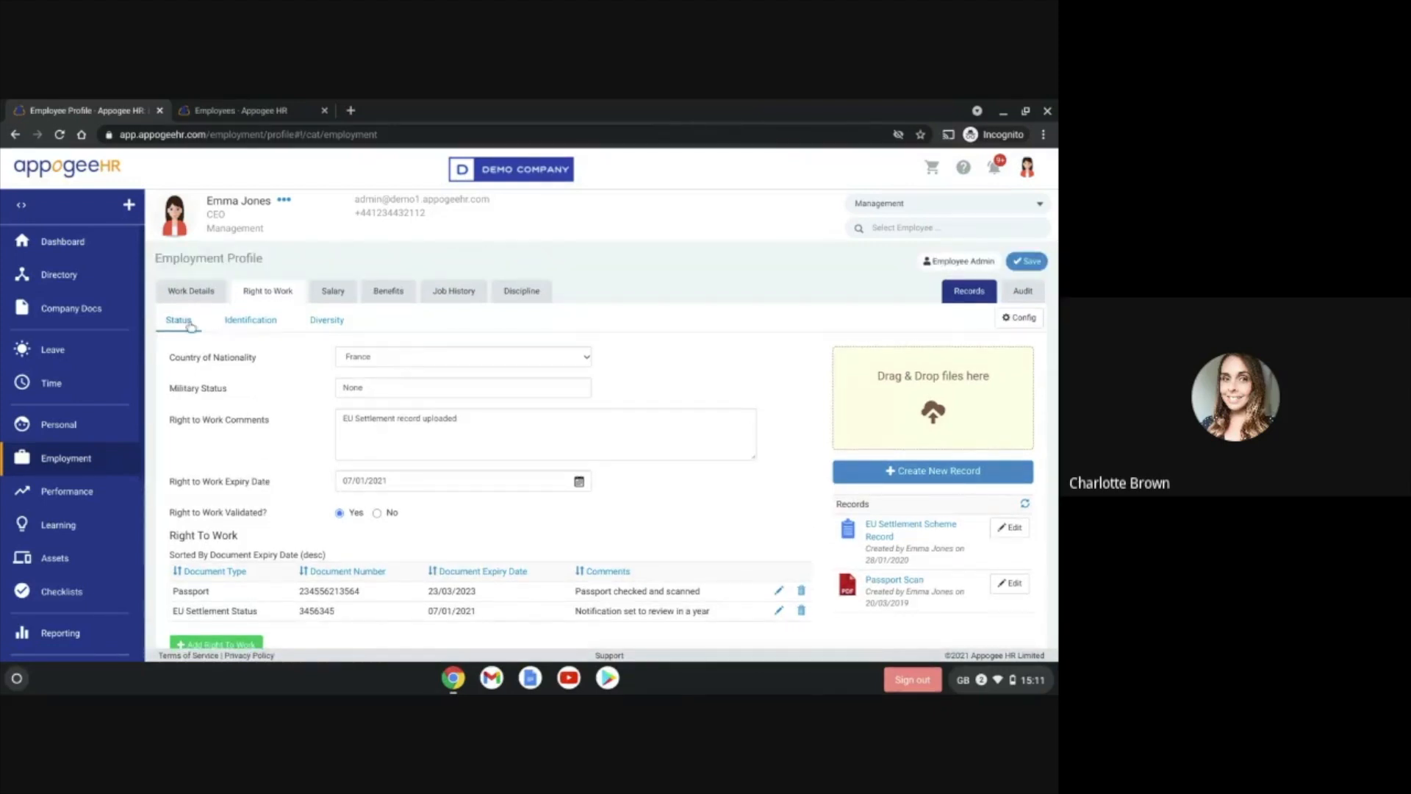
Step: Display the company documents and examine the read and acknowledged activity of the office documents, HR documents and company policies
left_click(115, 314)
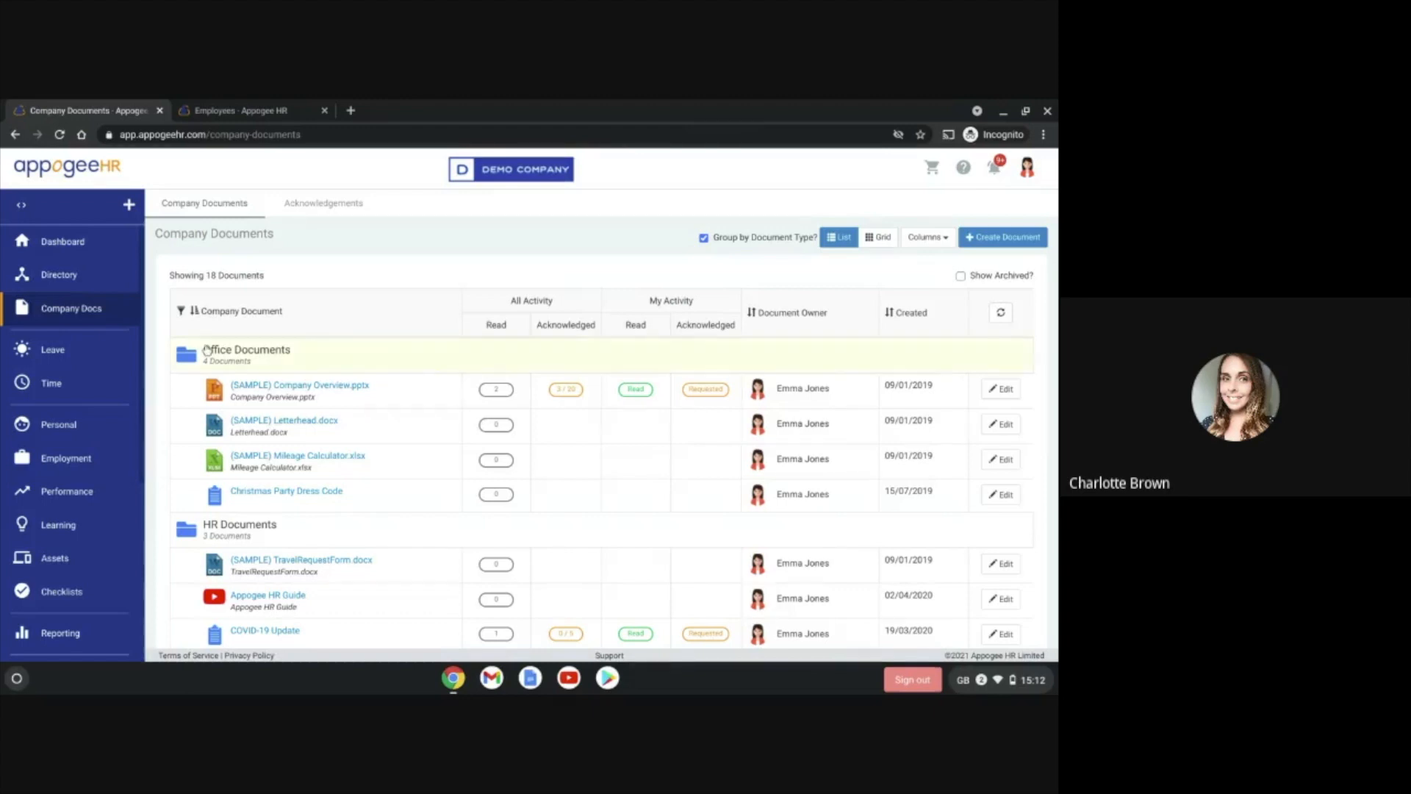
scroll(386, 387, "down", 1)
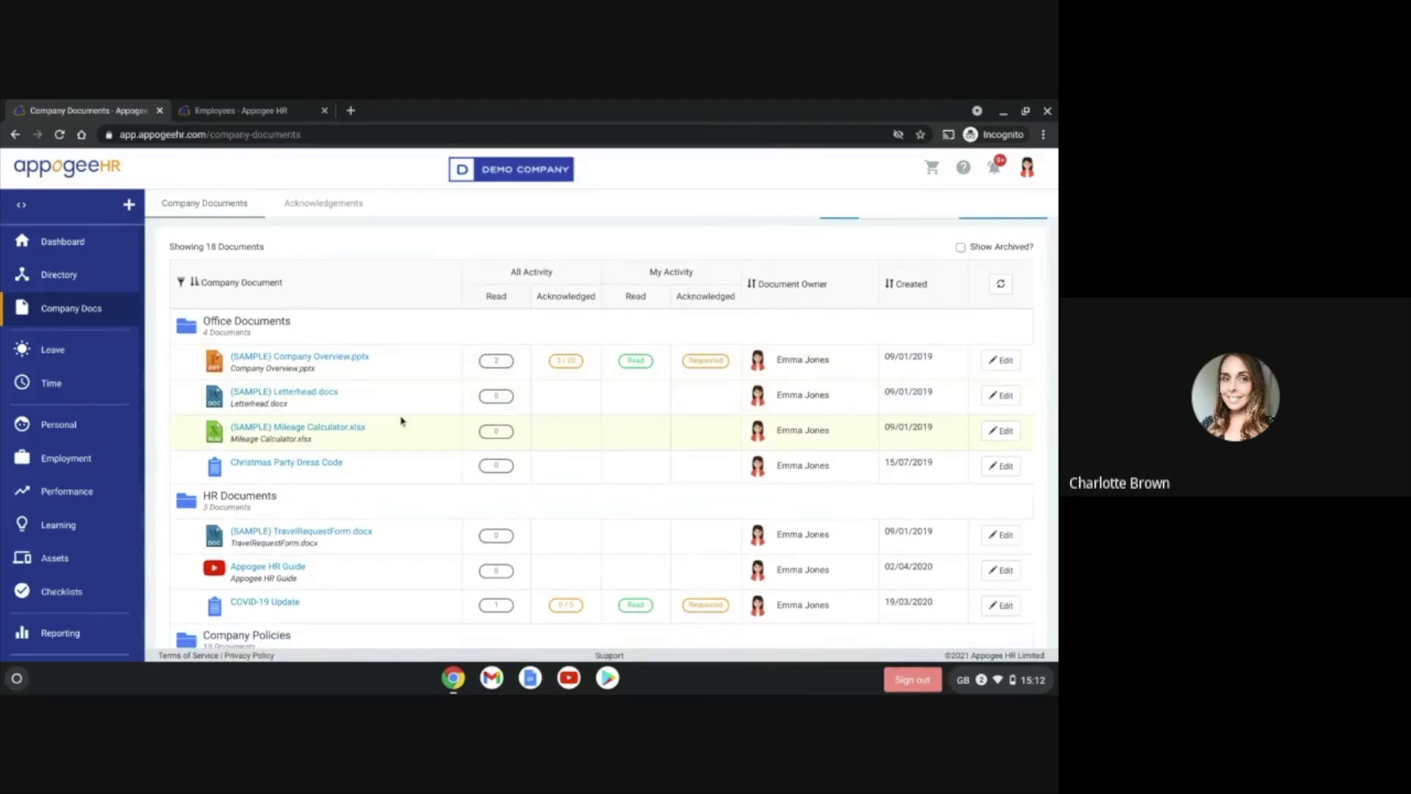
scroll(402, 421, "down", 5)
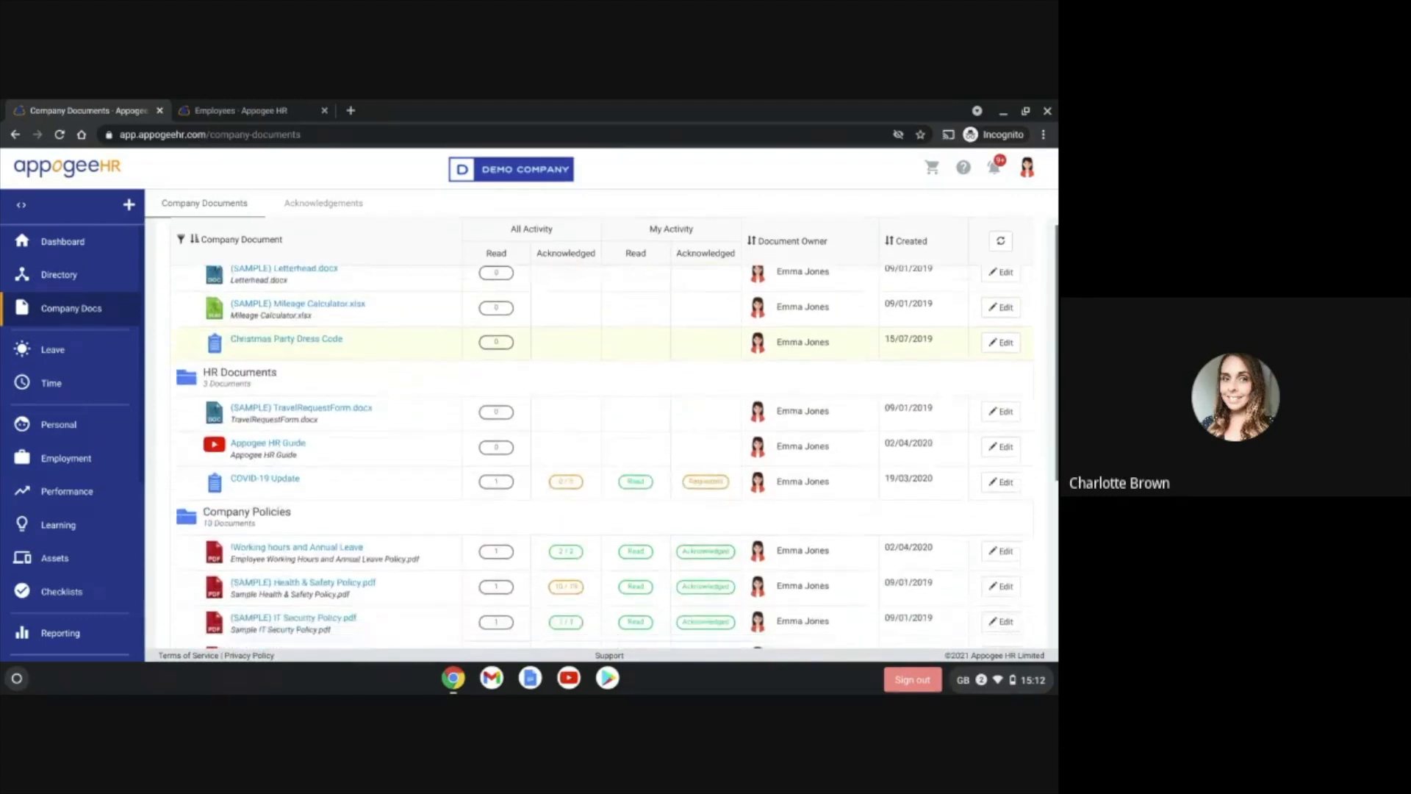
scroll(598, 459, "down", 3)
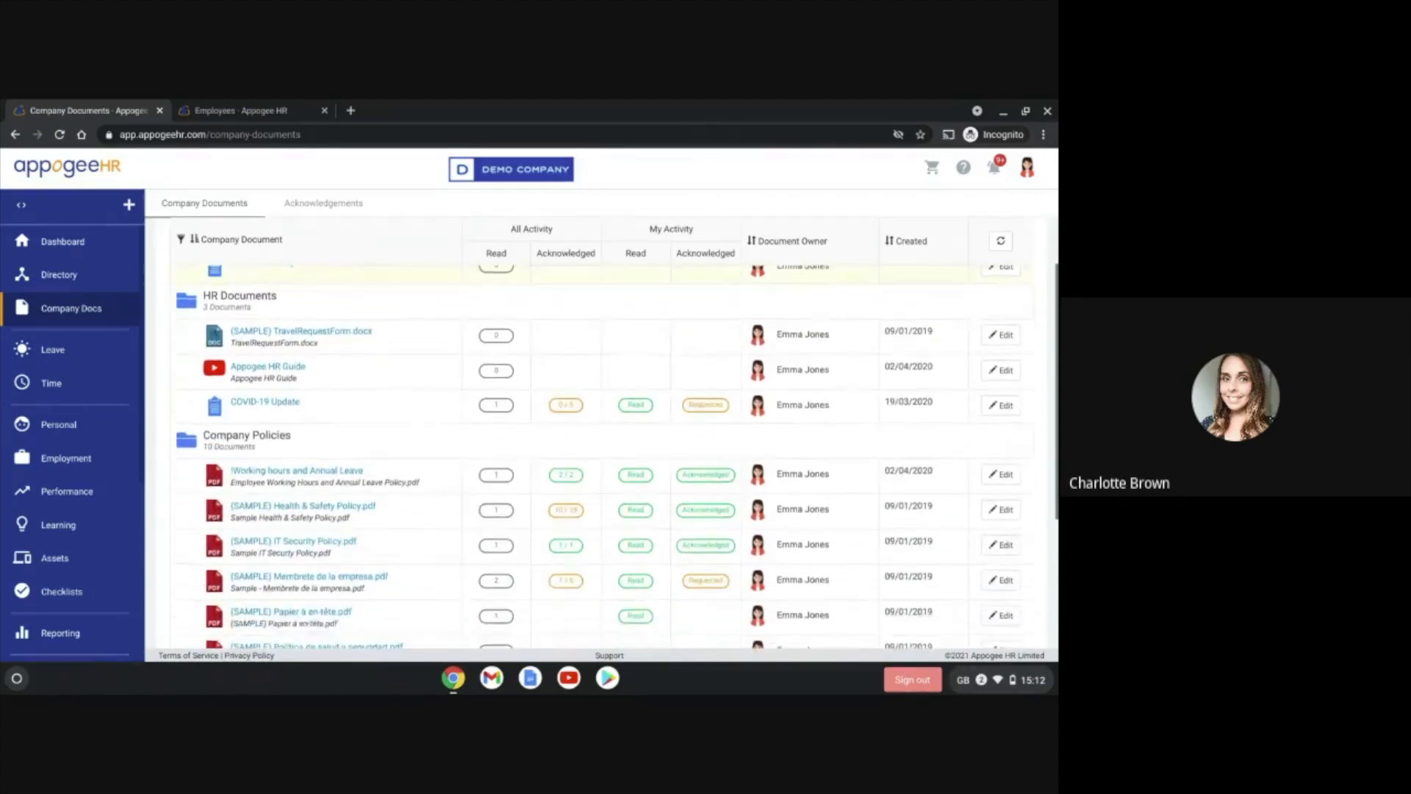
scroll(599, 460, "down", 2)
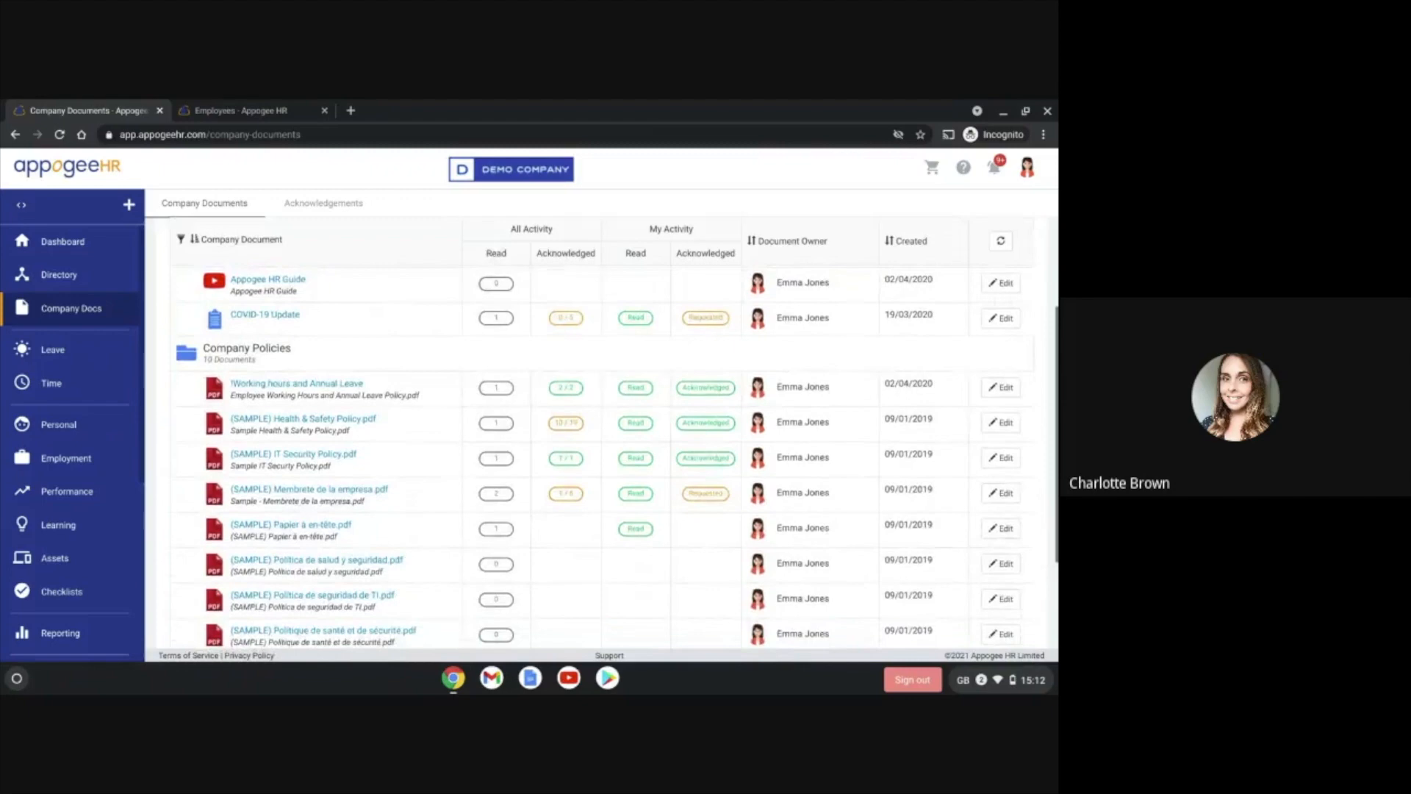
scroll(598, 434, "up", 3)
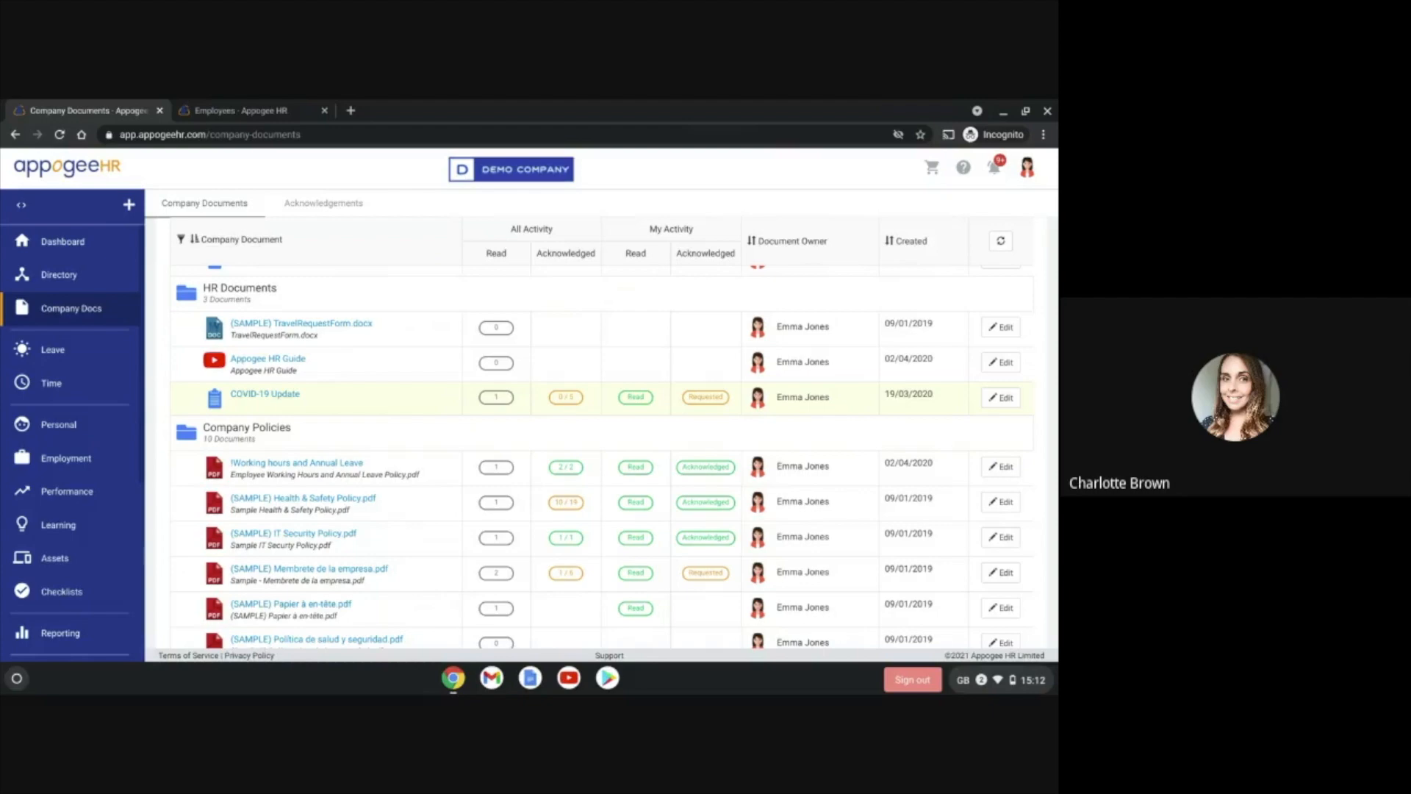
scroll(603, 448, "up", 3)
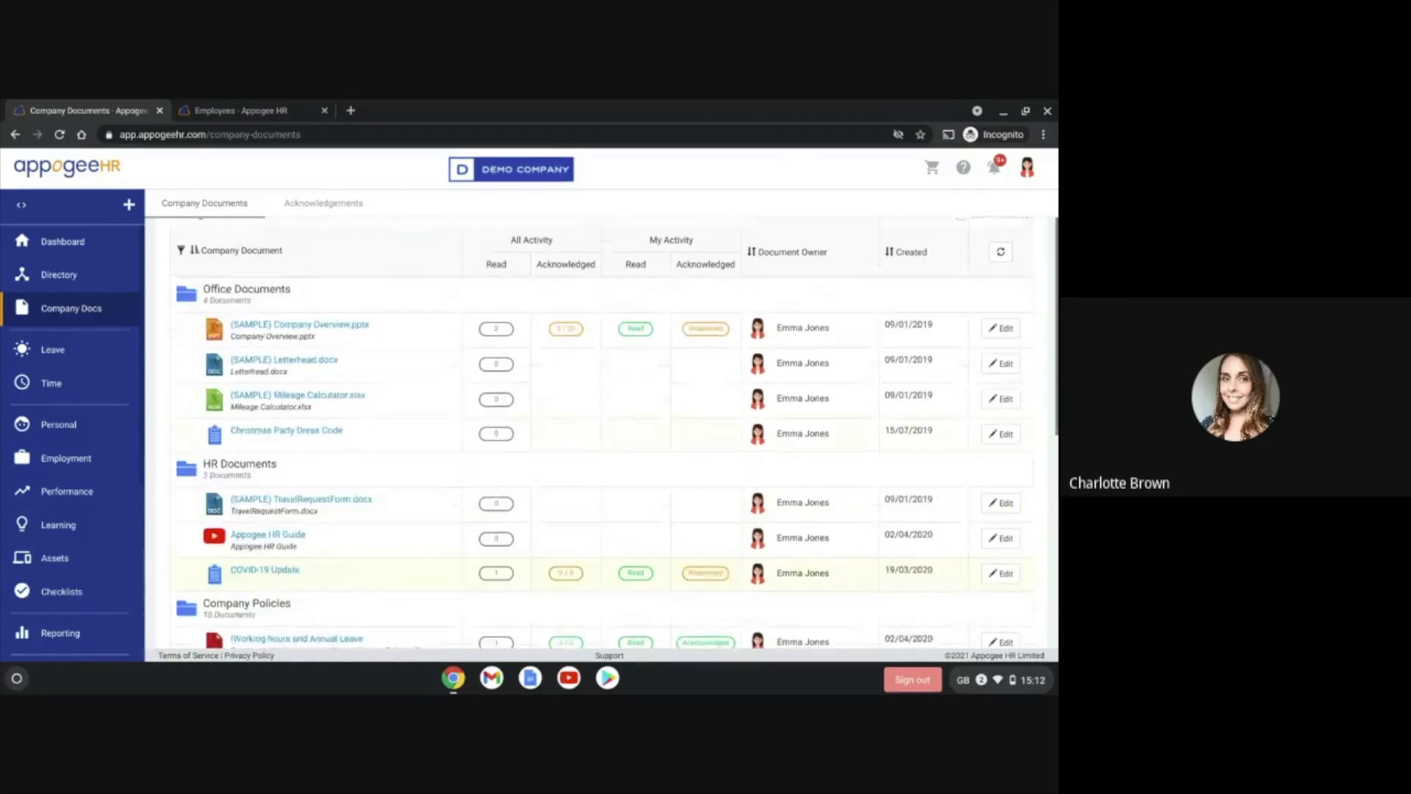
scroll(602, 441, "up", 2)
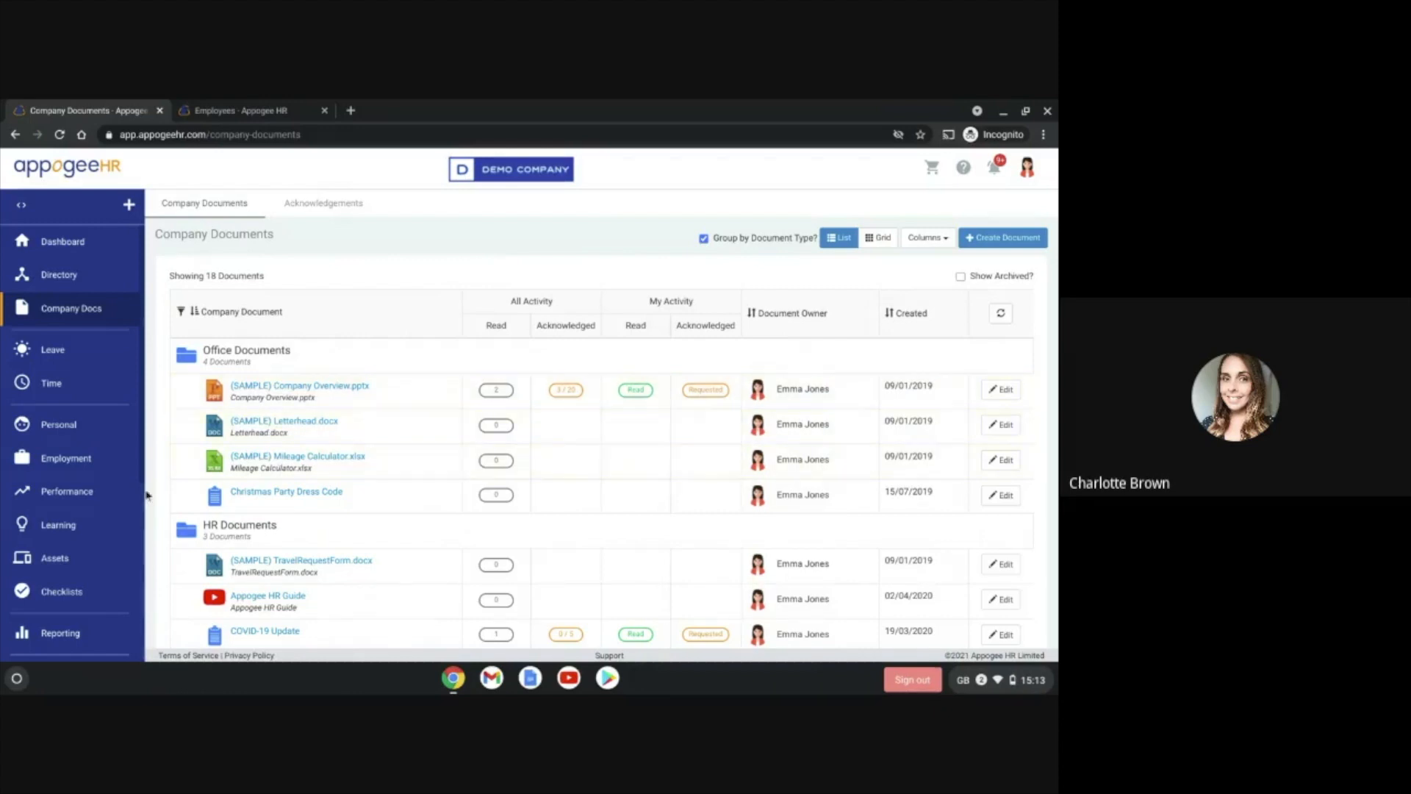
Step: Look up the Sales Manager in the performance area and examine that employee's list of performance reviews
left_click(100, 494)
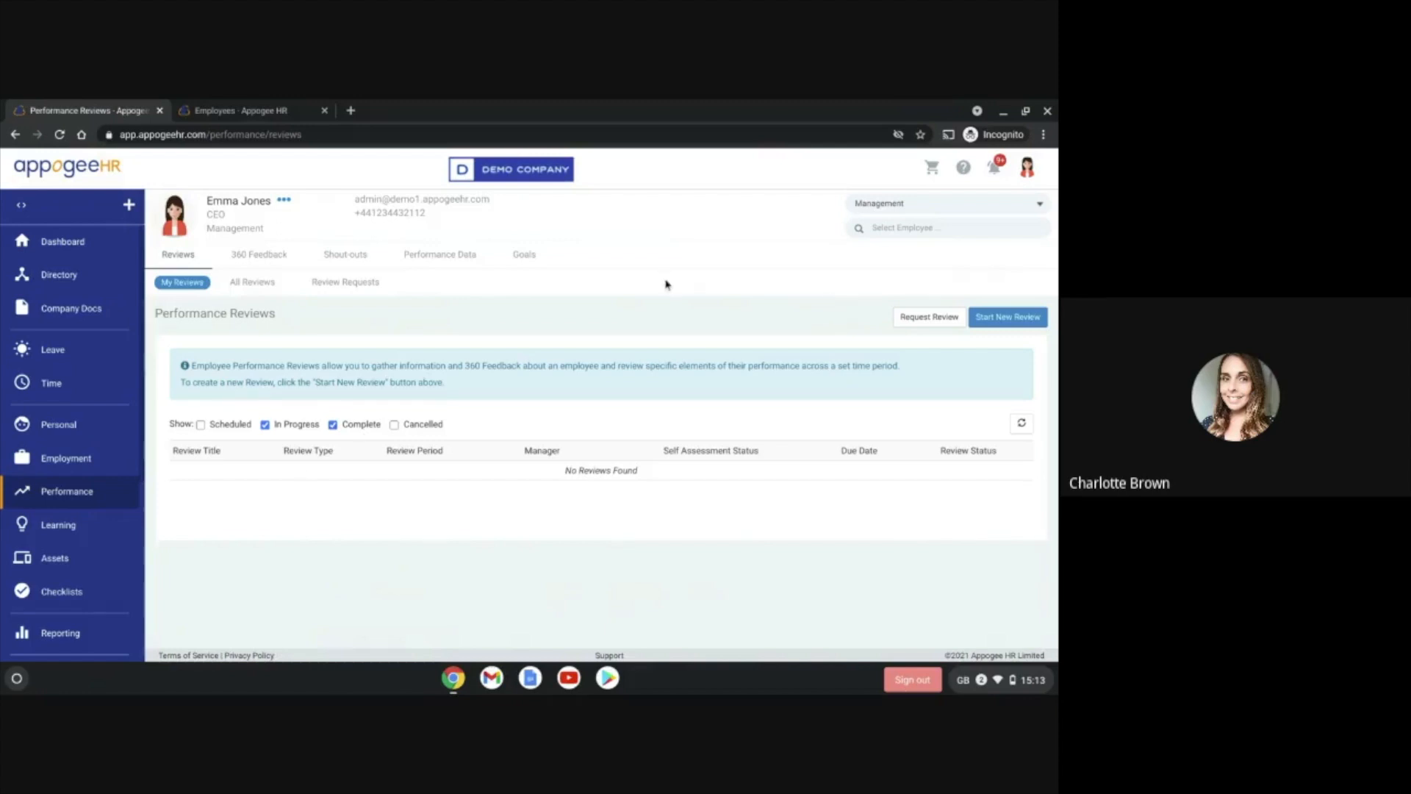
left_click(921, 233)
type("adam")
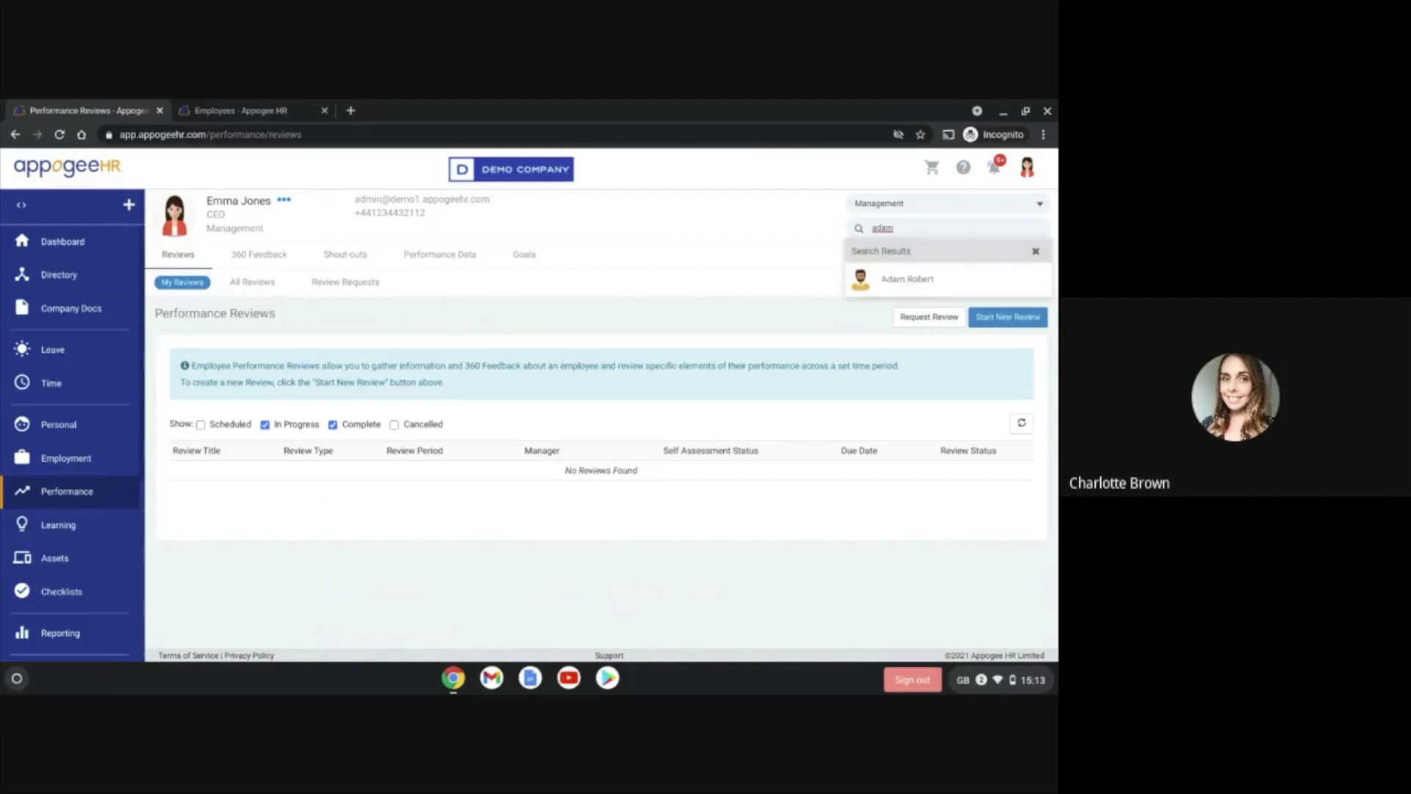
left_click(893, 279)
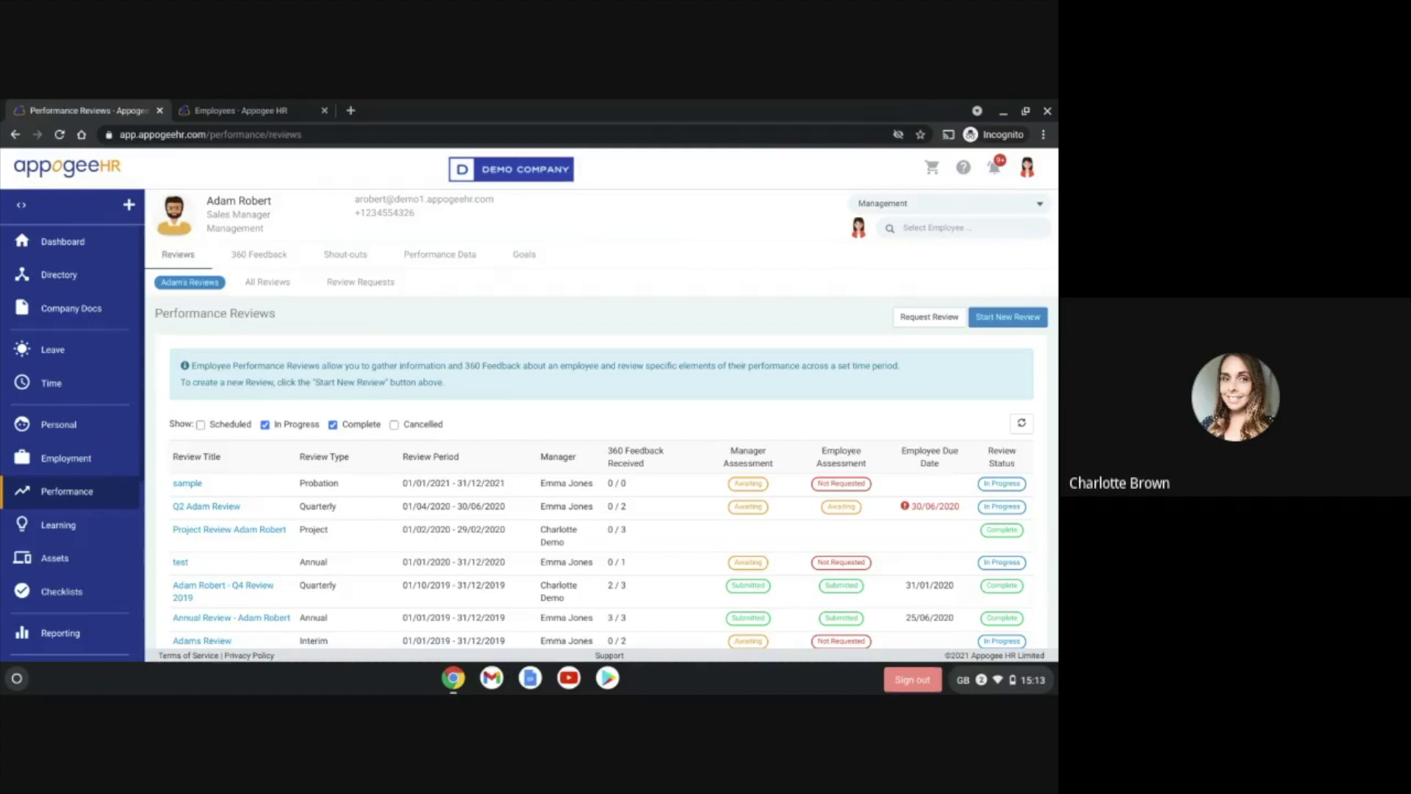
scroll(758, 342, "down", 1)
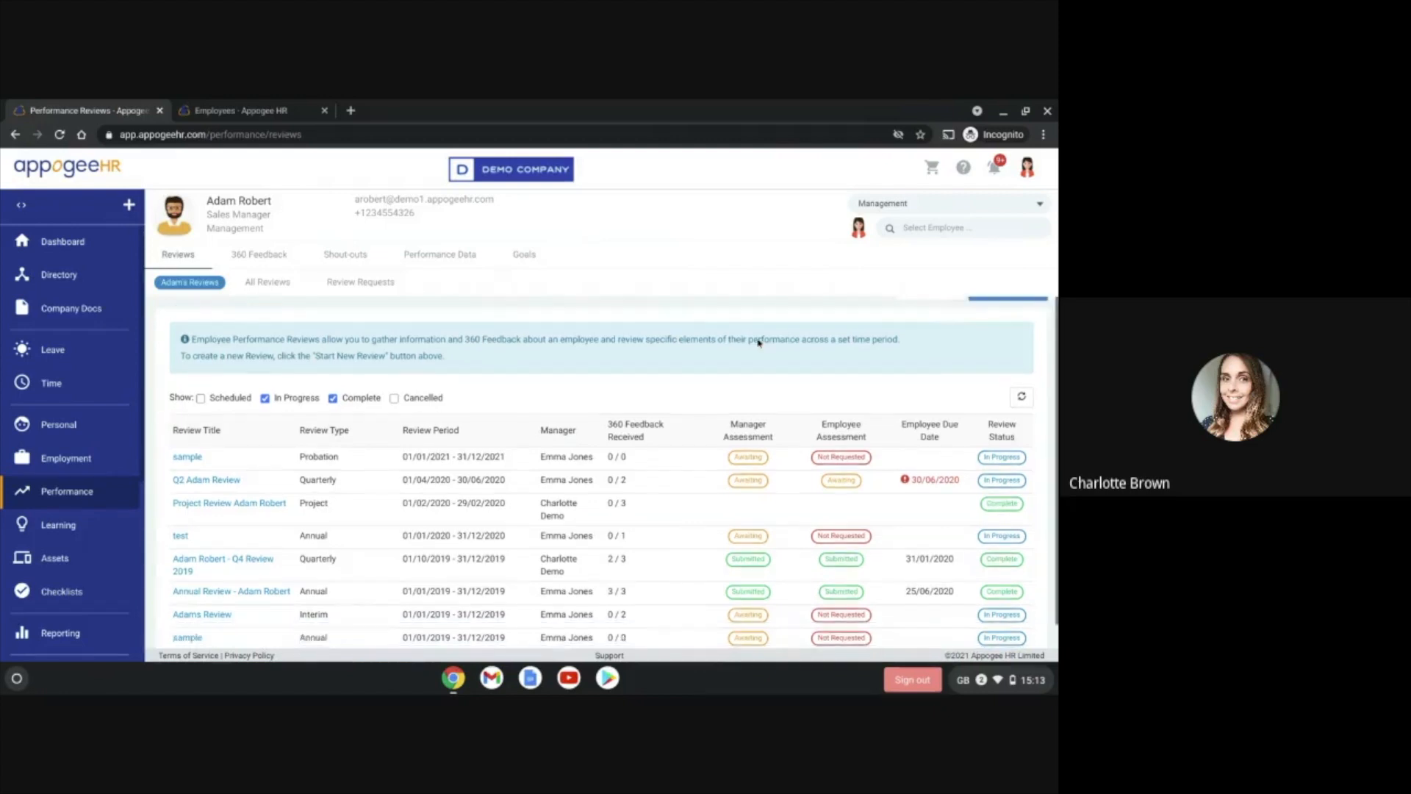
scroll(758, 342, "down", 1)
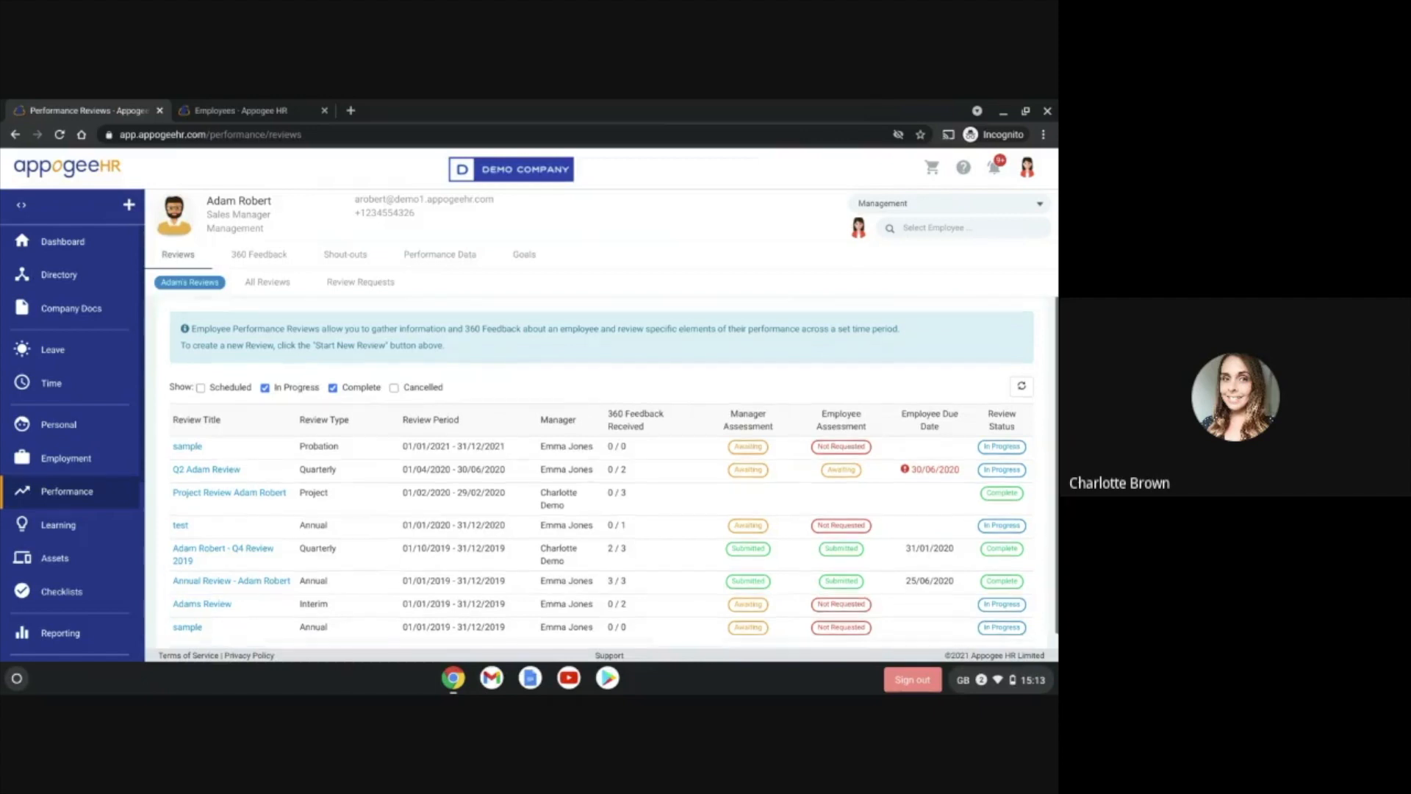
scroll(627, 374, "down", 1)
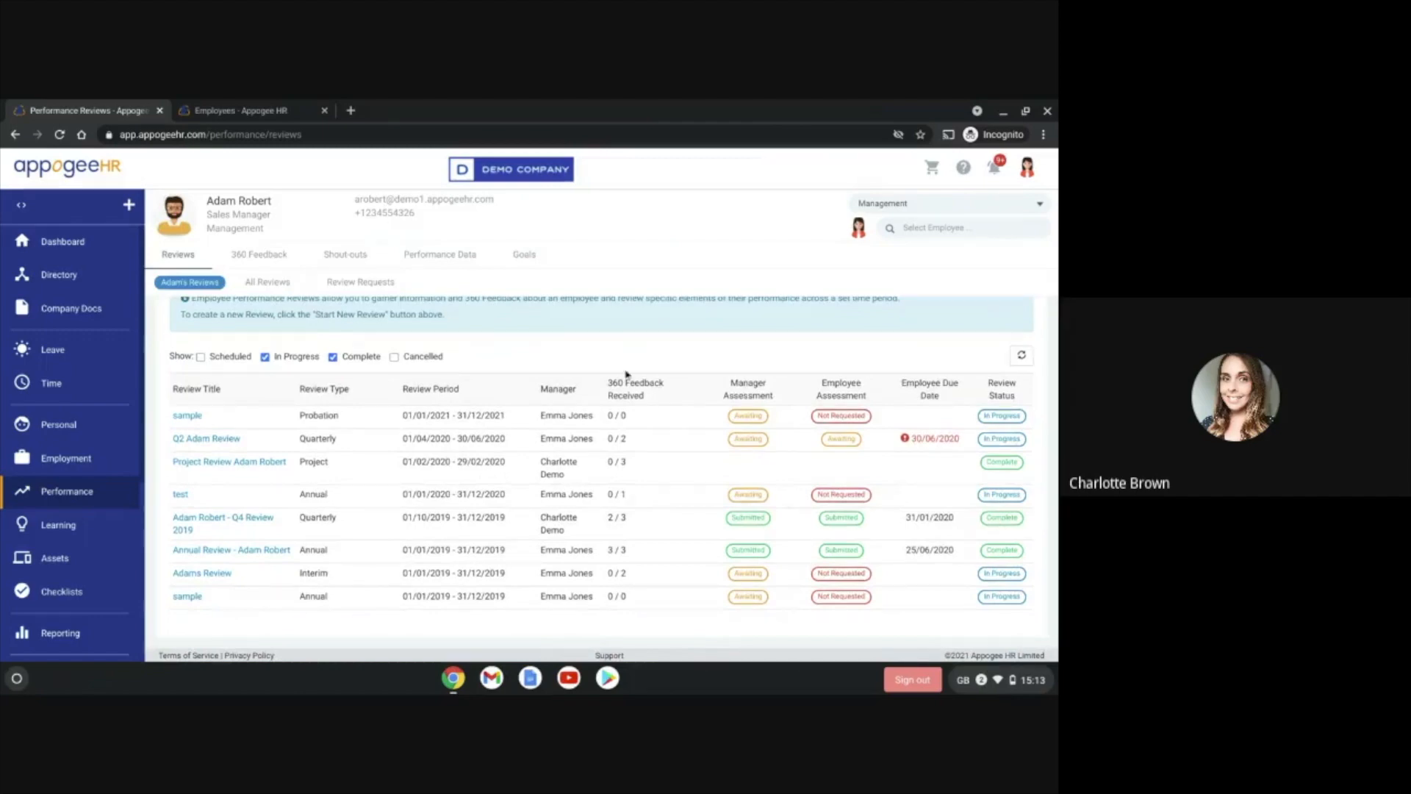
Step: Open the Sales Manager's completed annual review for 2019 and examine its employee profile data and leave data
left_click(264, 551)
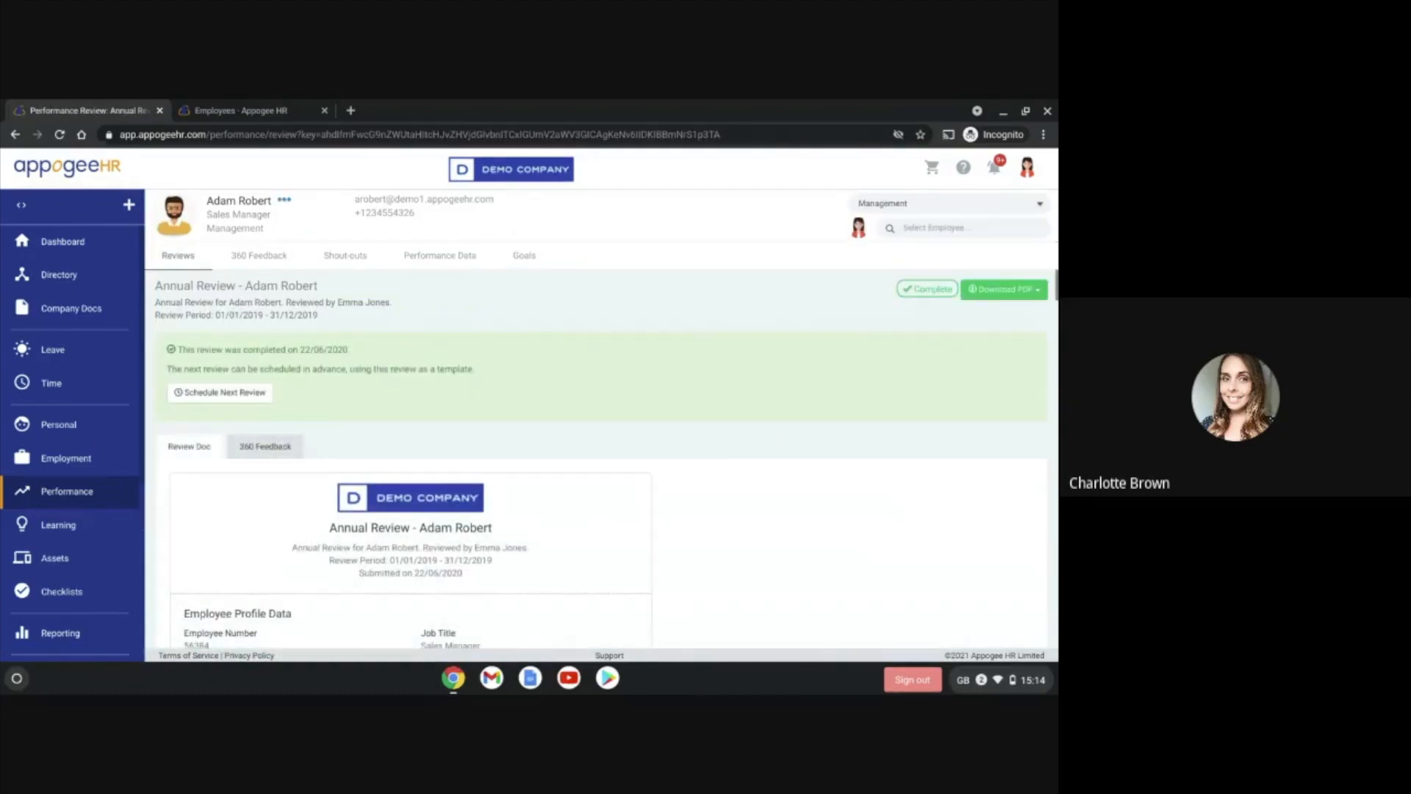
scroll(444, 457, "down", 1)
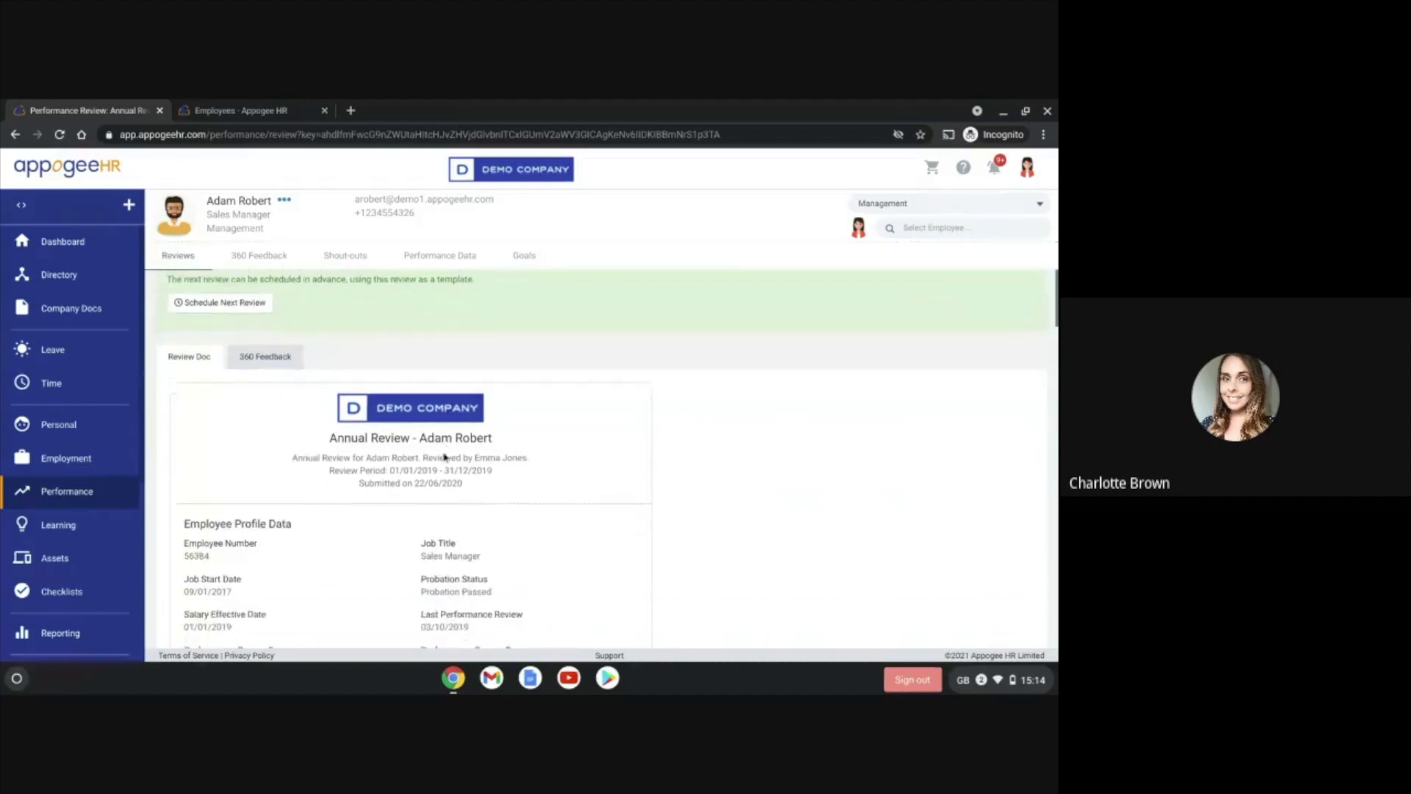
scroll(444, 457, "down", 2)
scroll(444, 456, "down", 1)
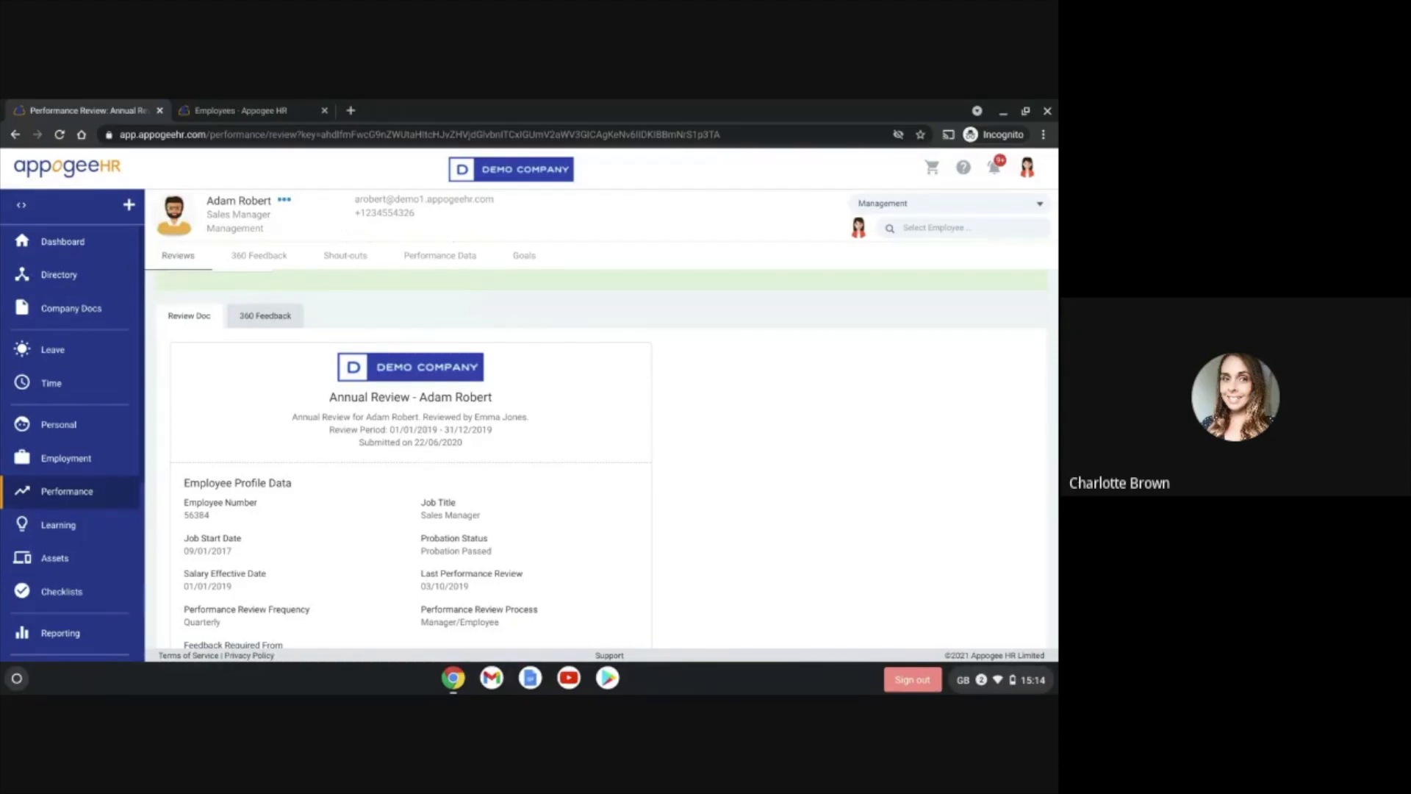
scroll(602, 459, "down", 2)
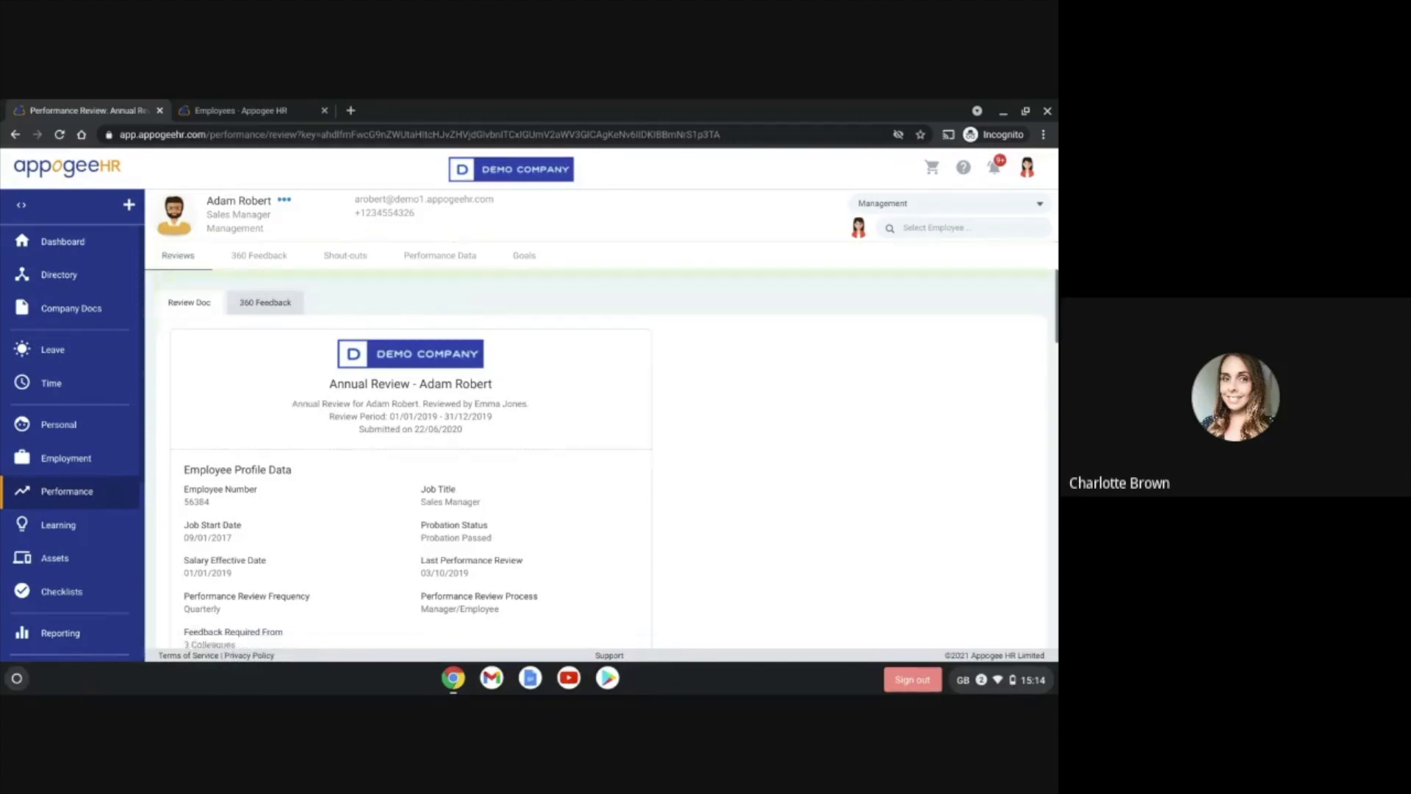
scroll(411, 459, "down", 1)
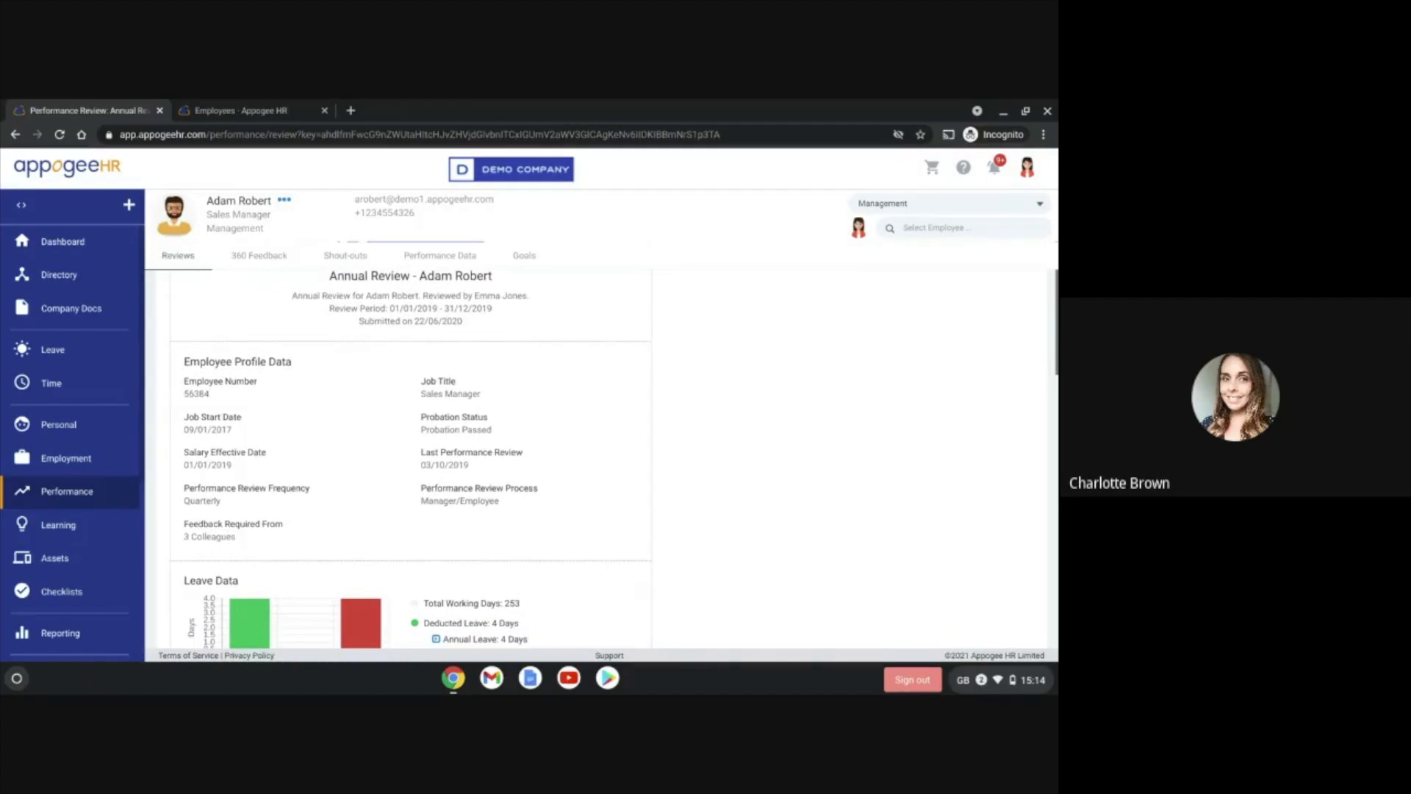
scroll(410, 459, "down", 1)
scroll(412, 456, "down", 2)
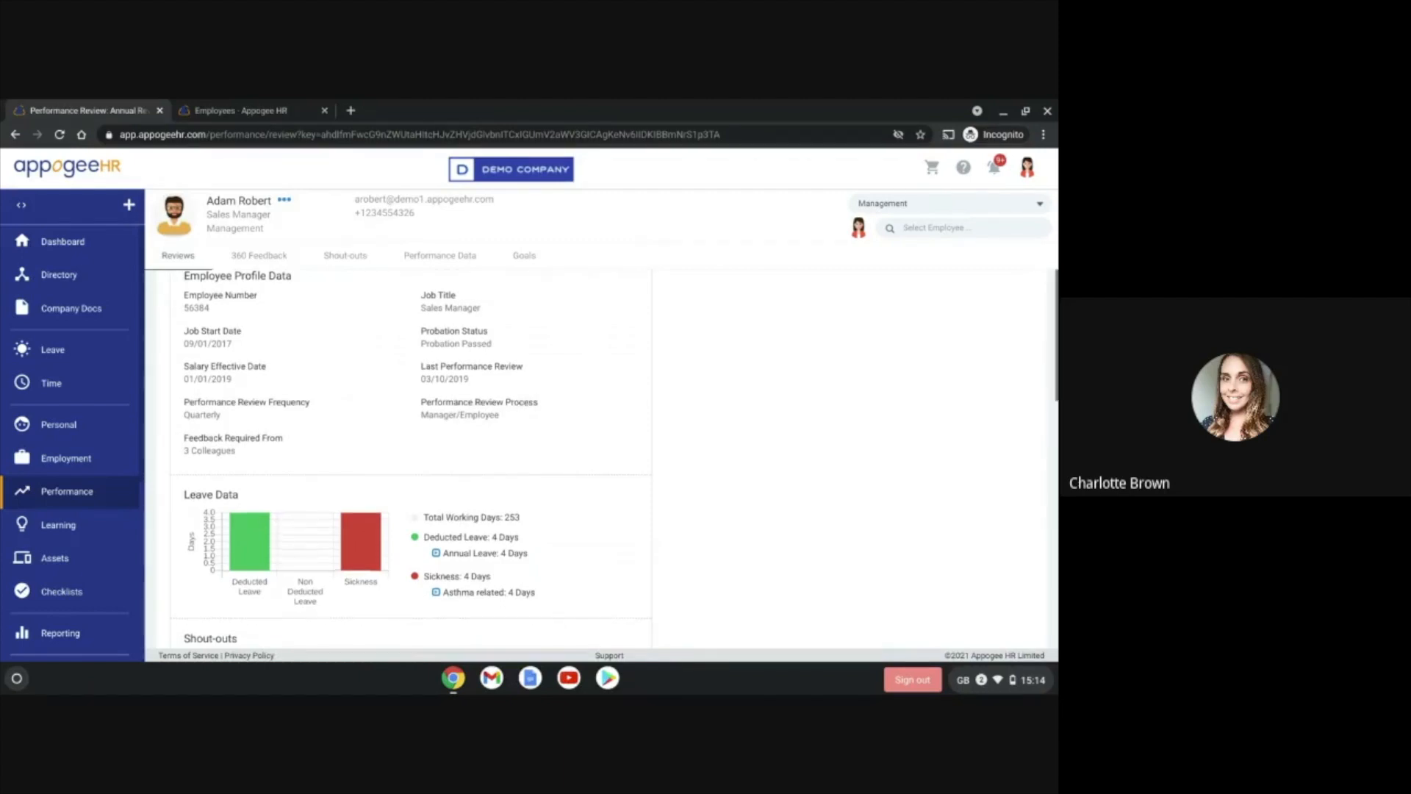
Step: Examine the shout-outs, goal reports and manager and employee self assessment in the annual review document
scroll(412, 455, "down", 2)
scroll(410, 460, "down", 4)
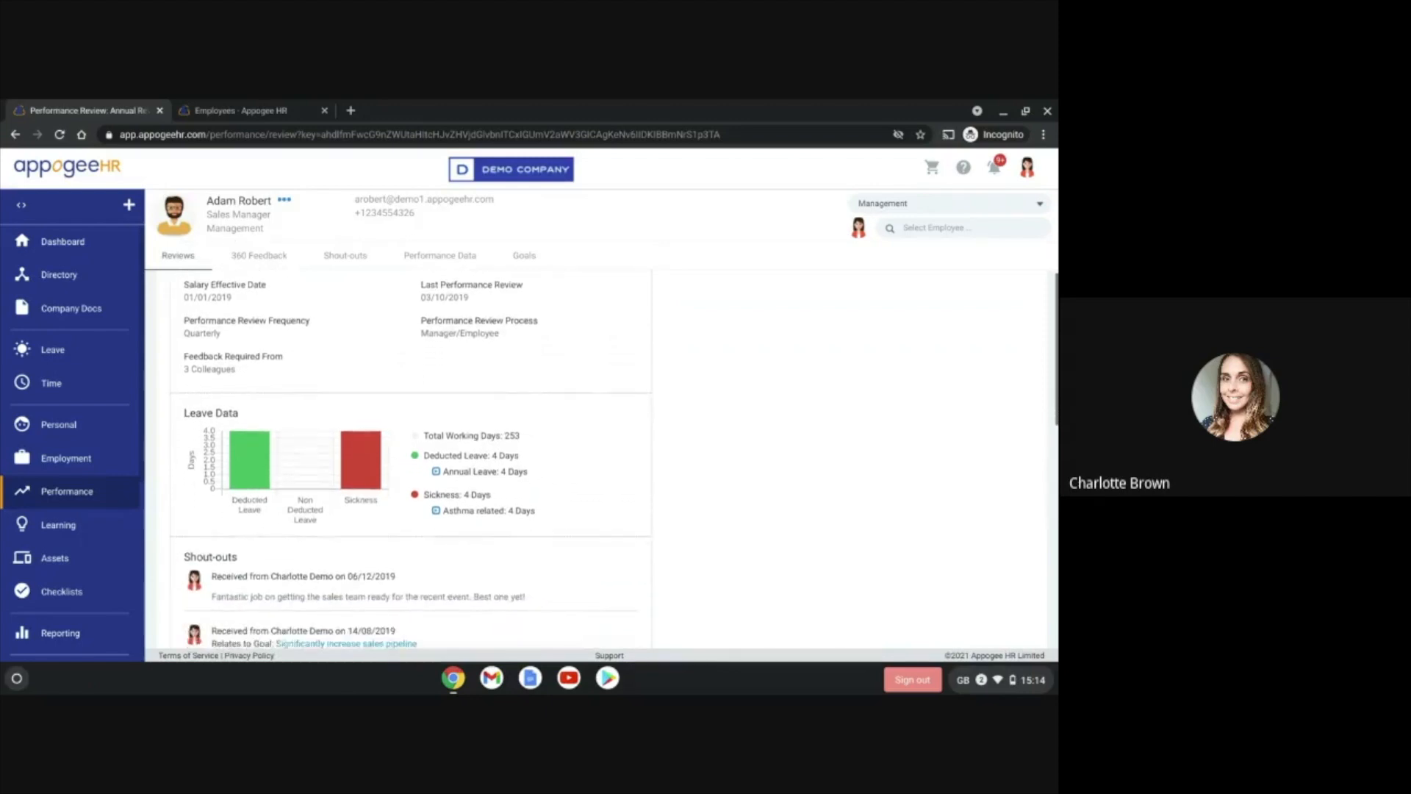
scroll(411, 456, "down", 1)
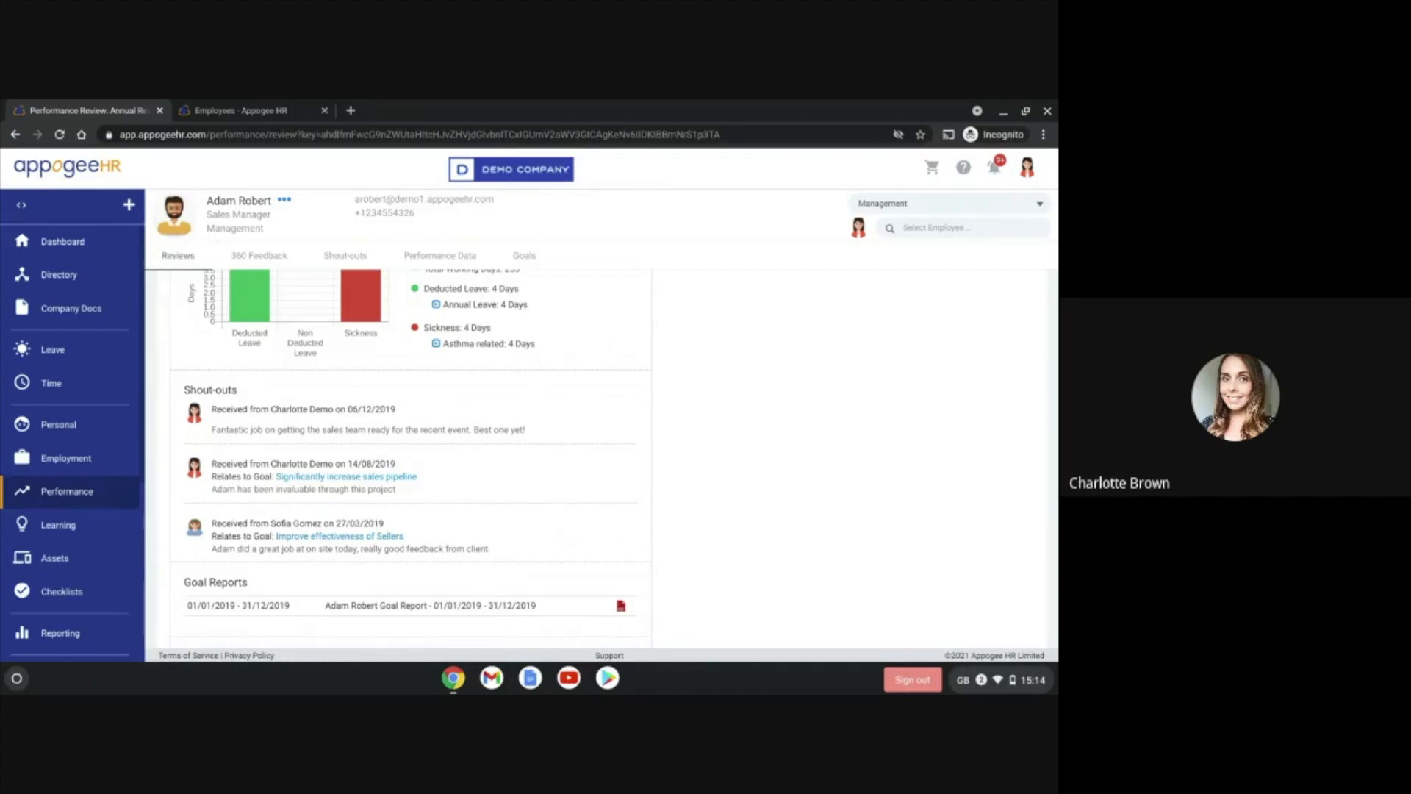
scroll(412, 455, "down", 3)
scroll(411, 455, "down", 2)
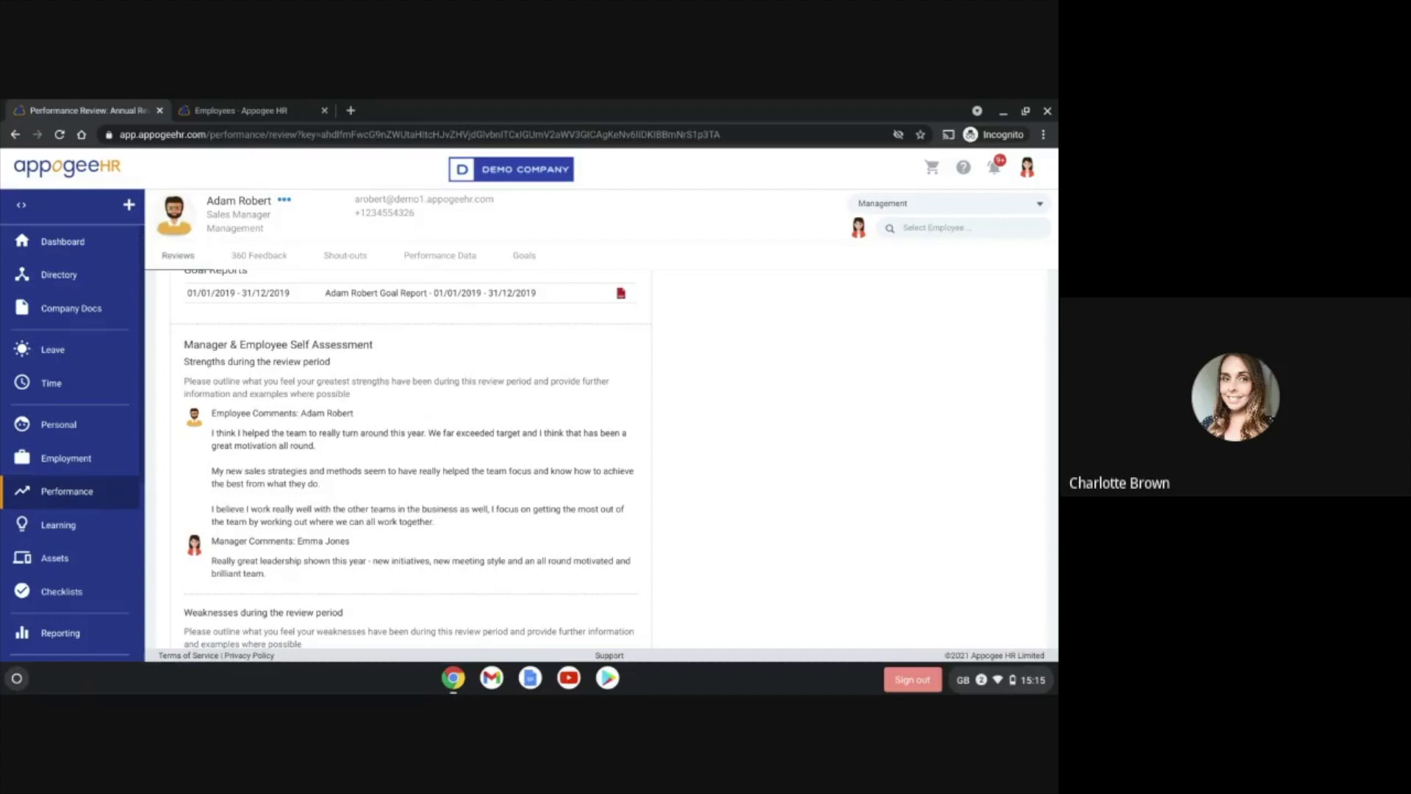
scroll(412, 456, "up", 7)
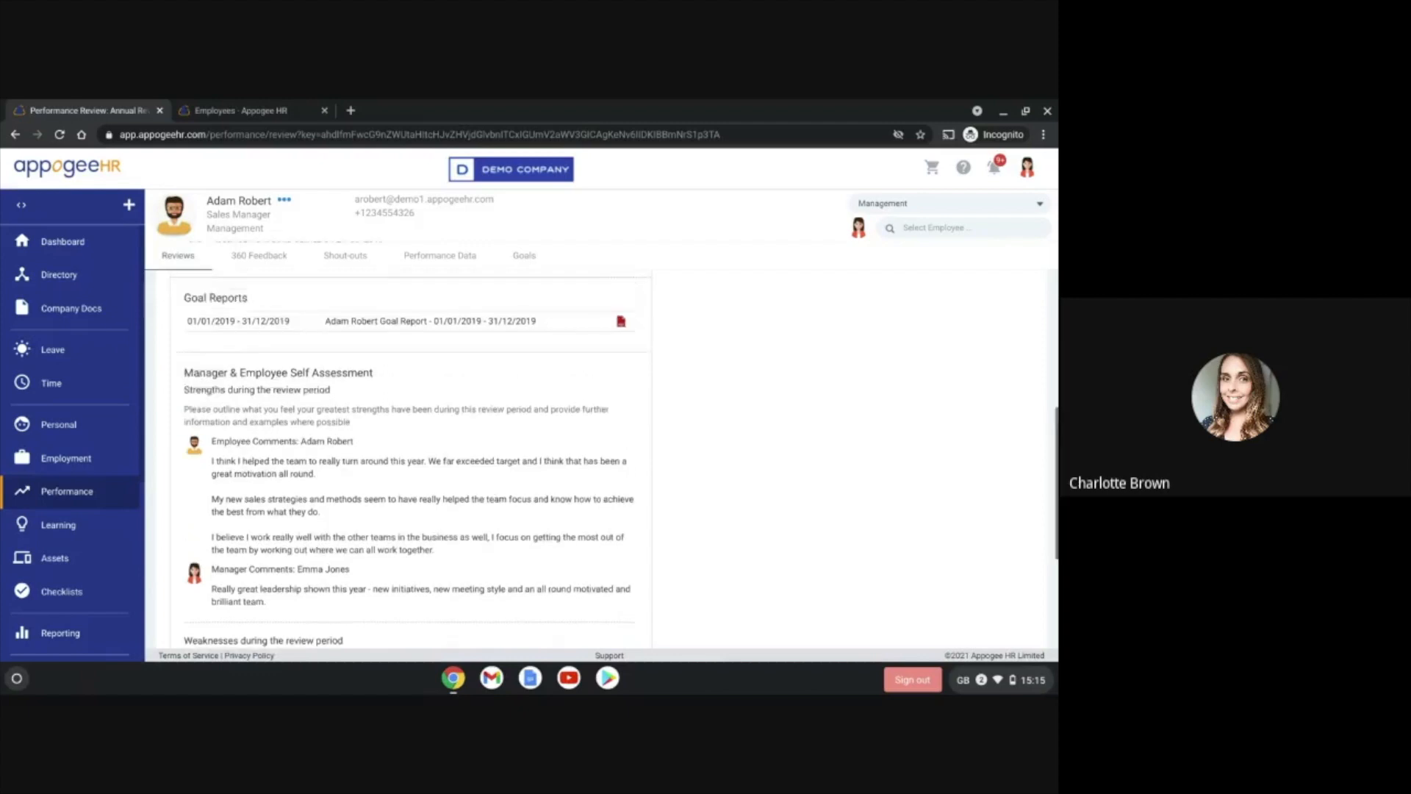
scroll(411, 456, "up", 5)
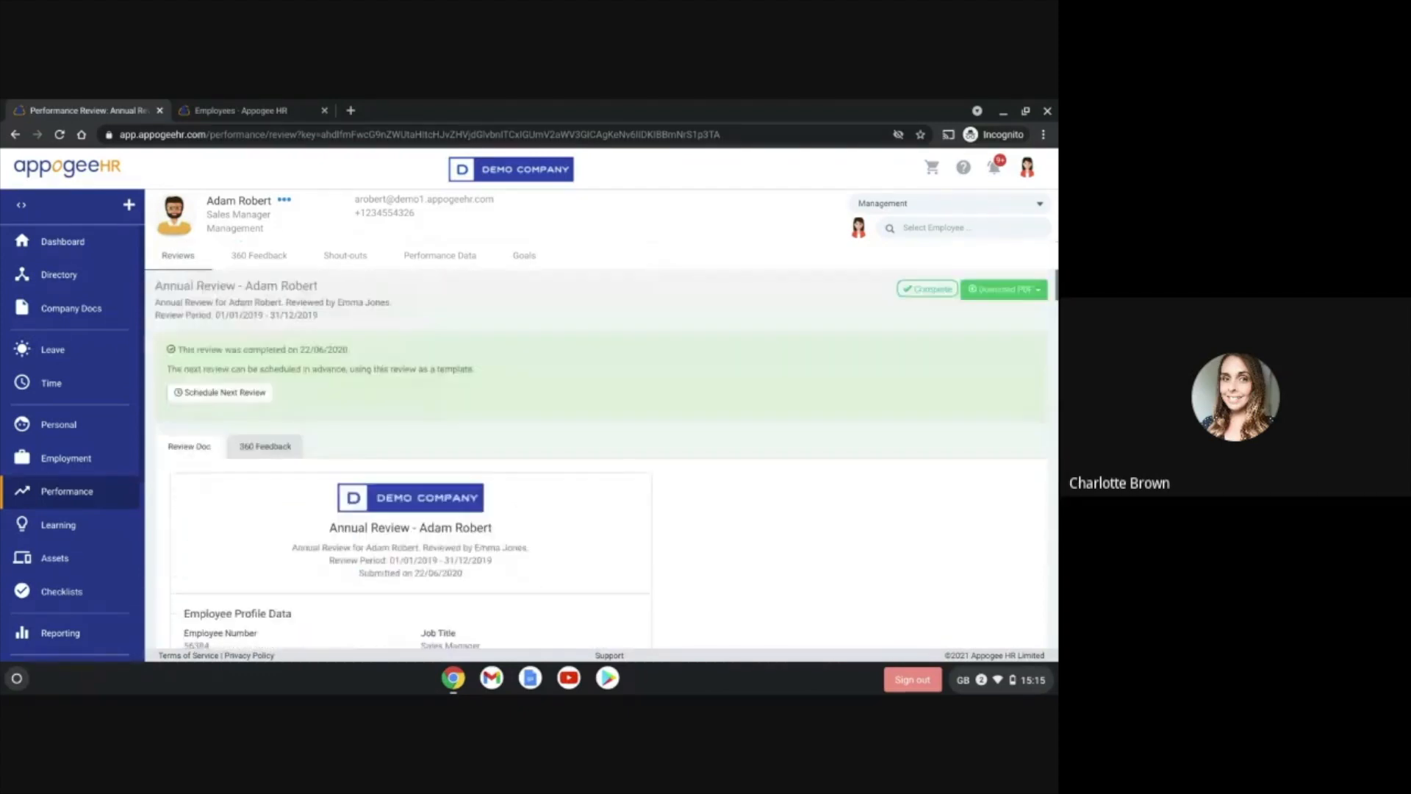
Step: Display the annual review's 360 feedback and examine the comments submitted by colleagues
left_click(286, 447)
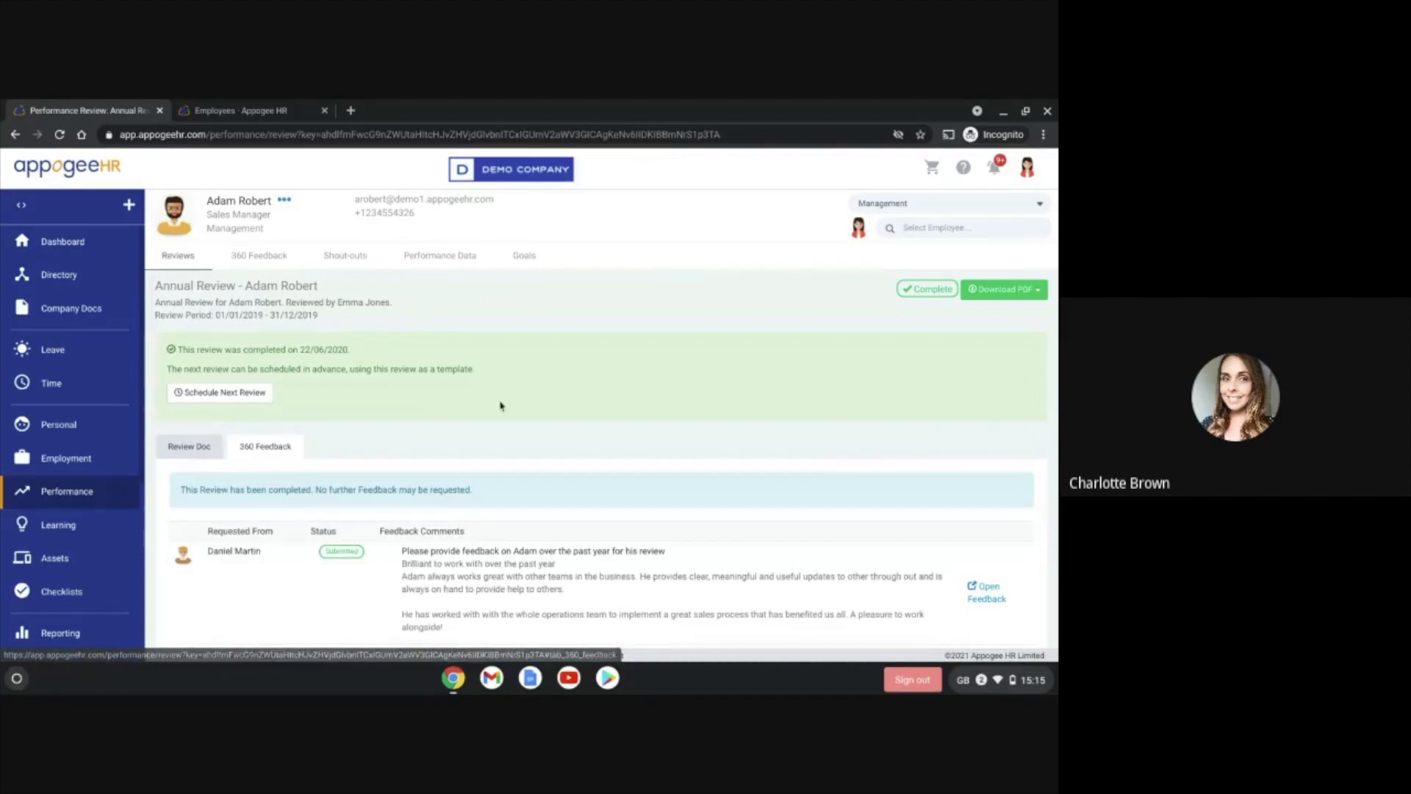
scroll(499, 416, "down", 2)
scroll(501, 423, "down", 1)
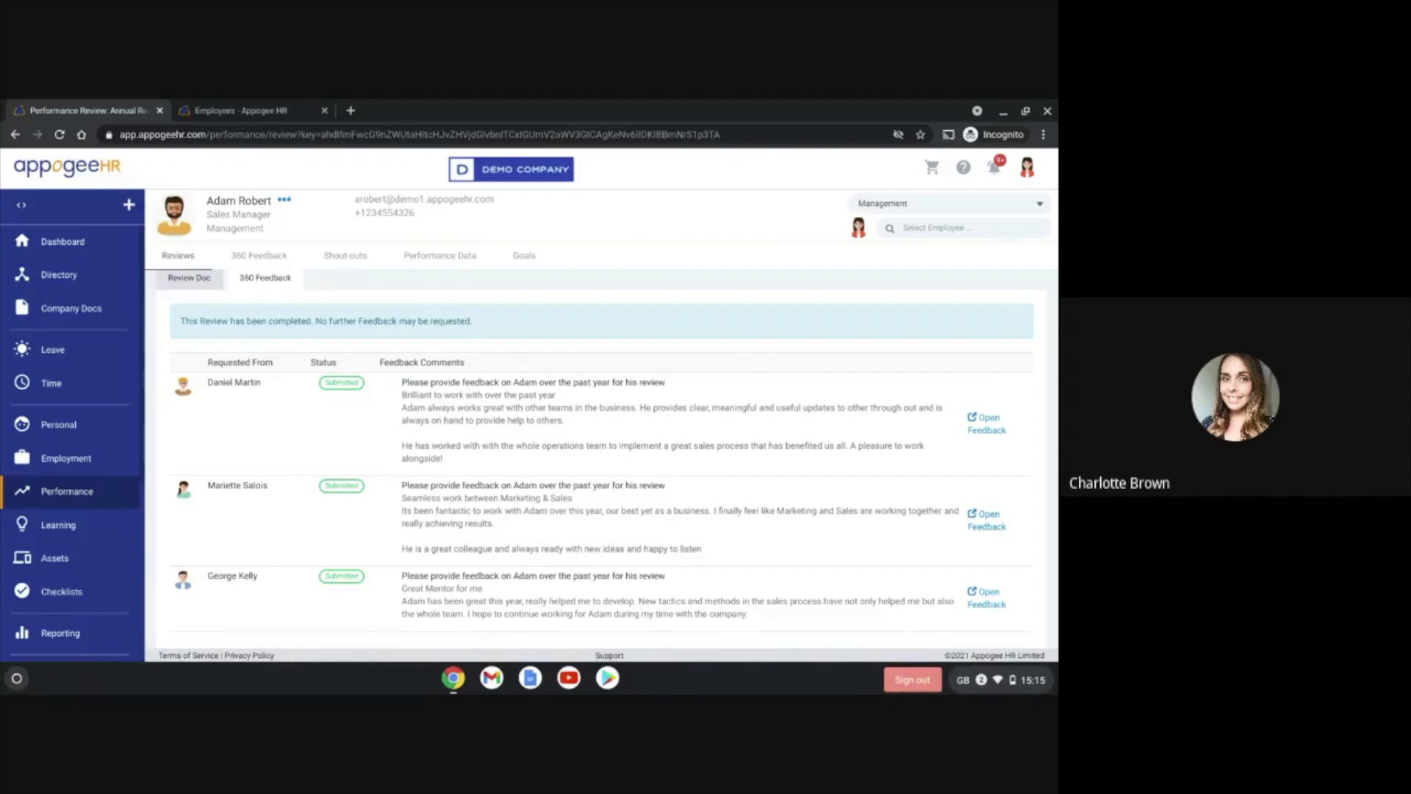
scroll(533, 441, "down", 1)
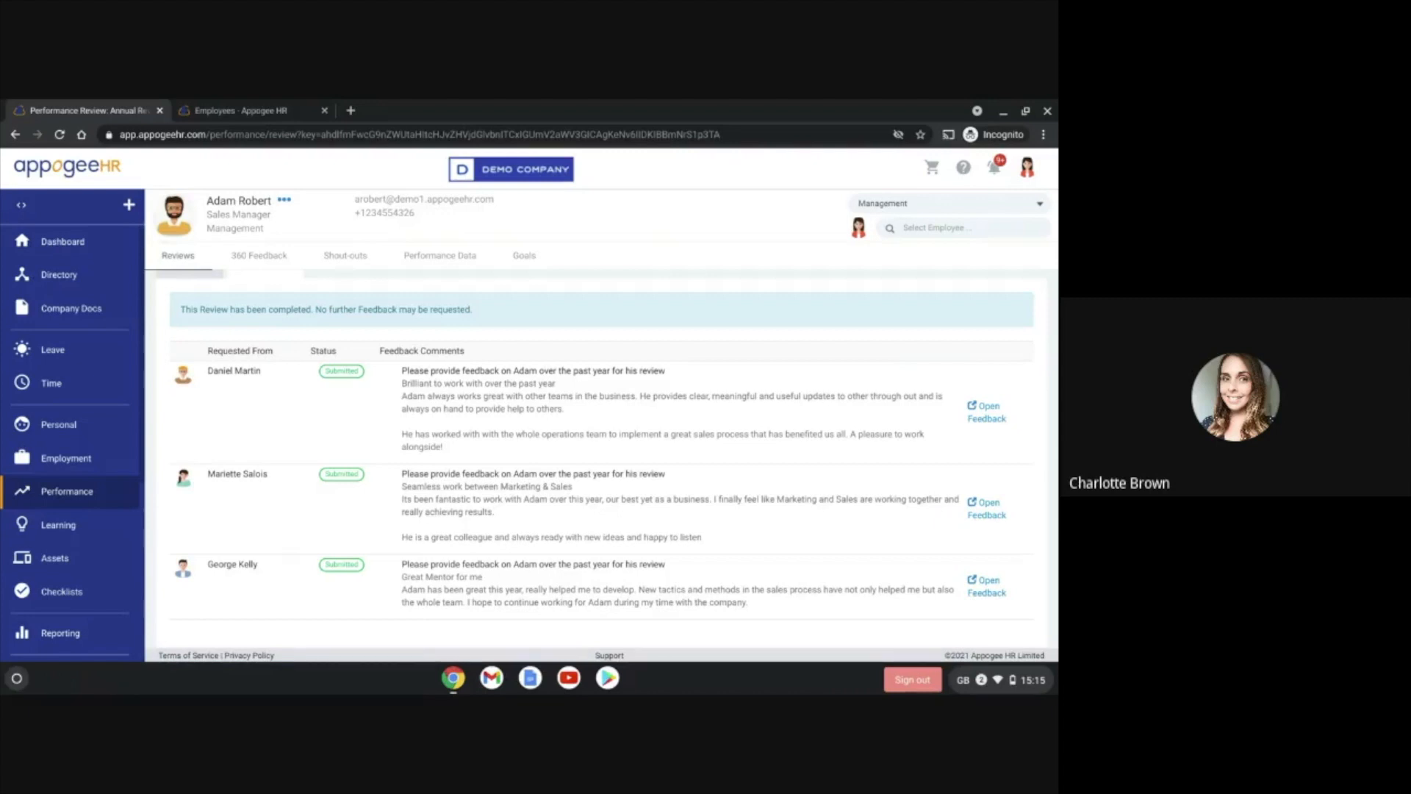
scroll(414, 300, "up", 5)
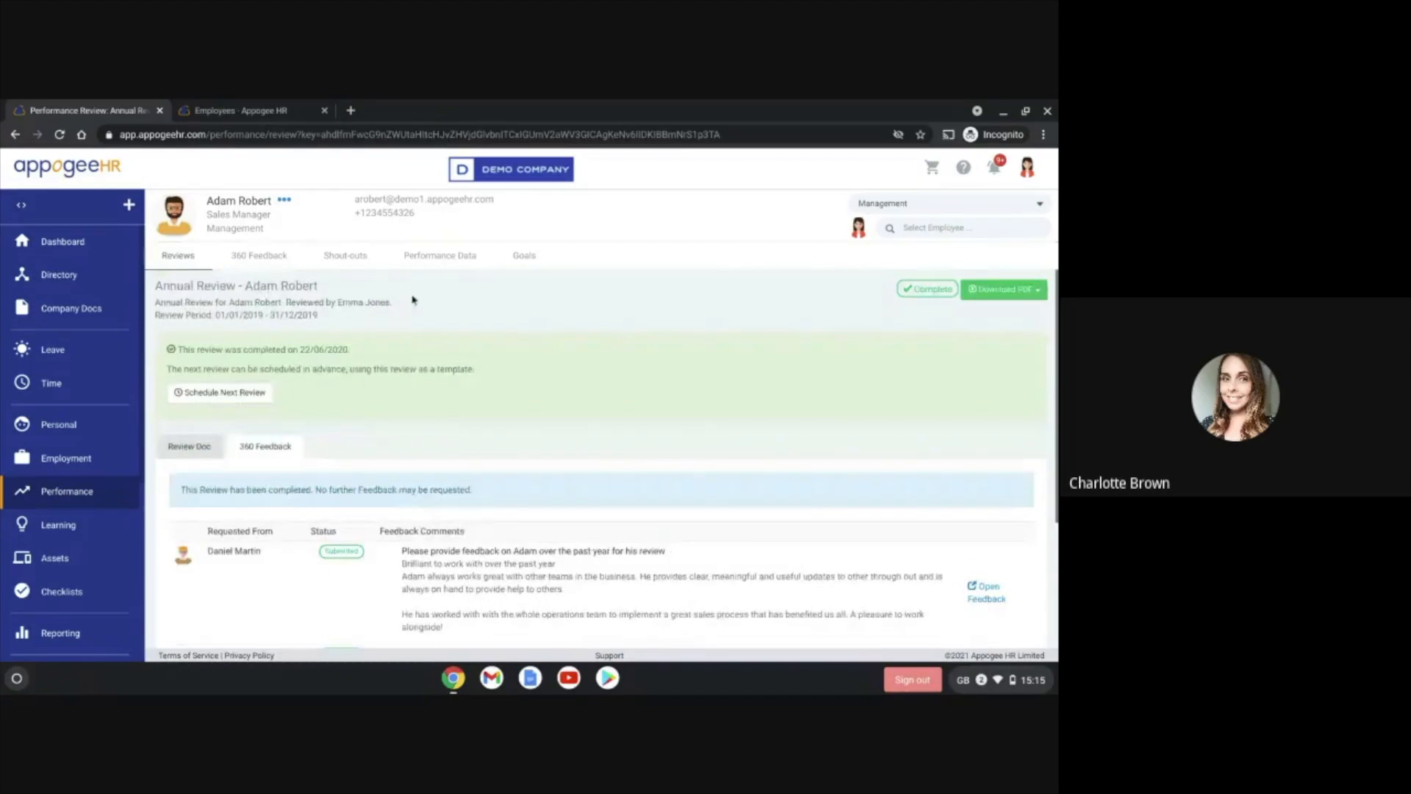
Step: Display the Sales Manager's shout-outs and examine the list of all shout-outs across the company
left_click(352, 261)
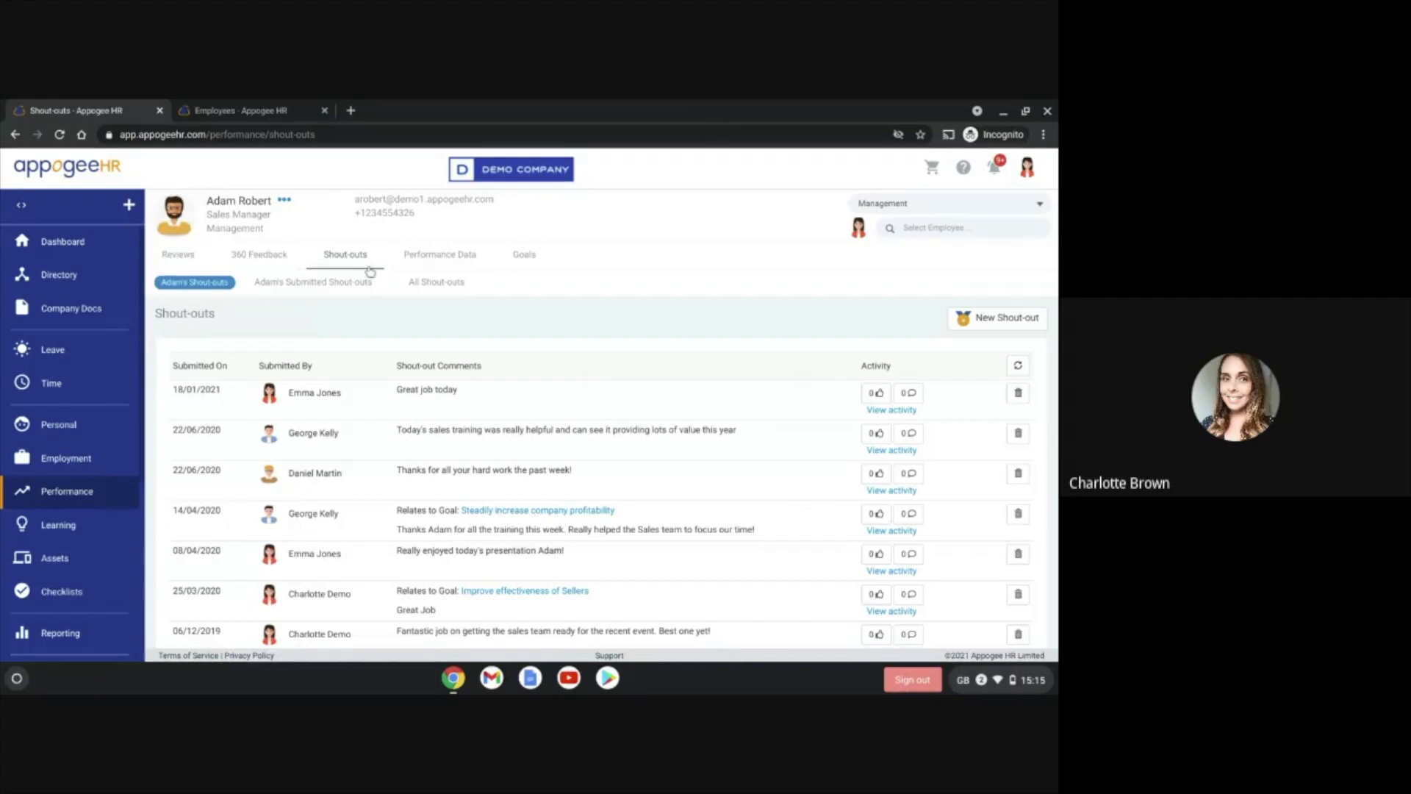
left_click(421, 289)
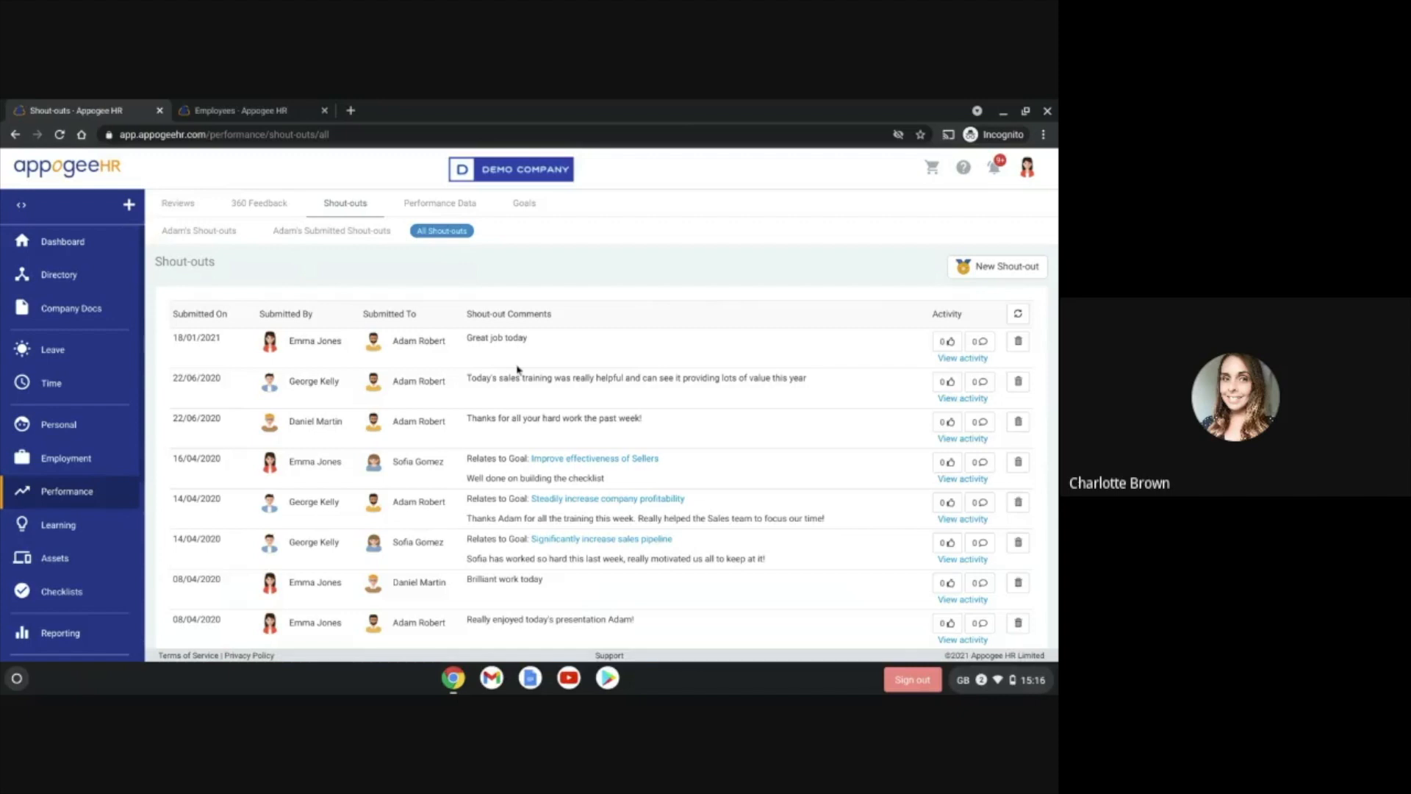
scroll(518, 369, "down", 2)
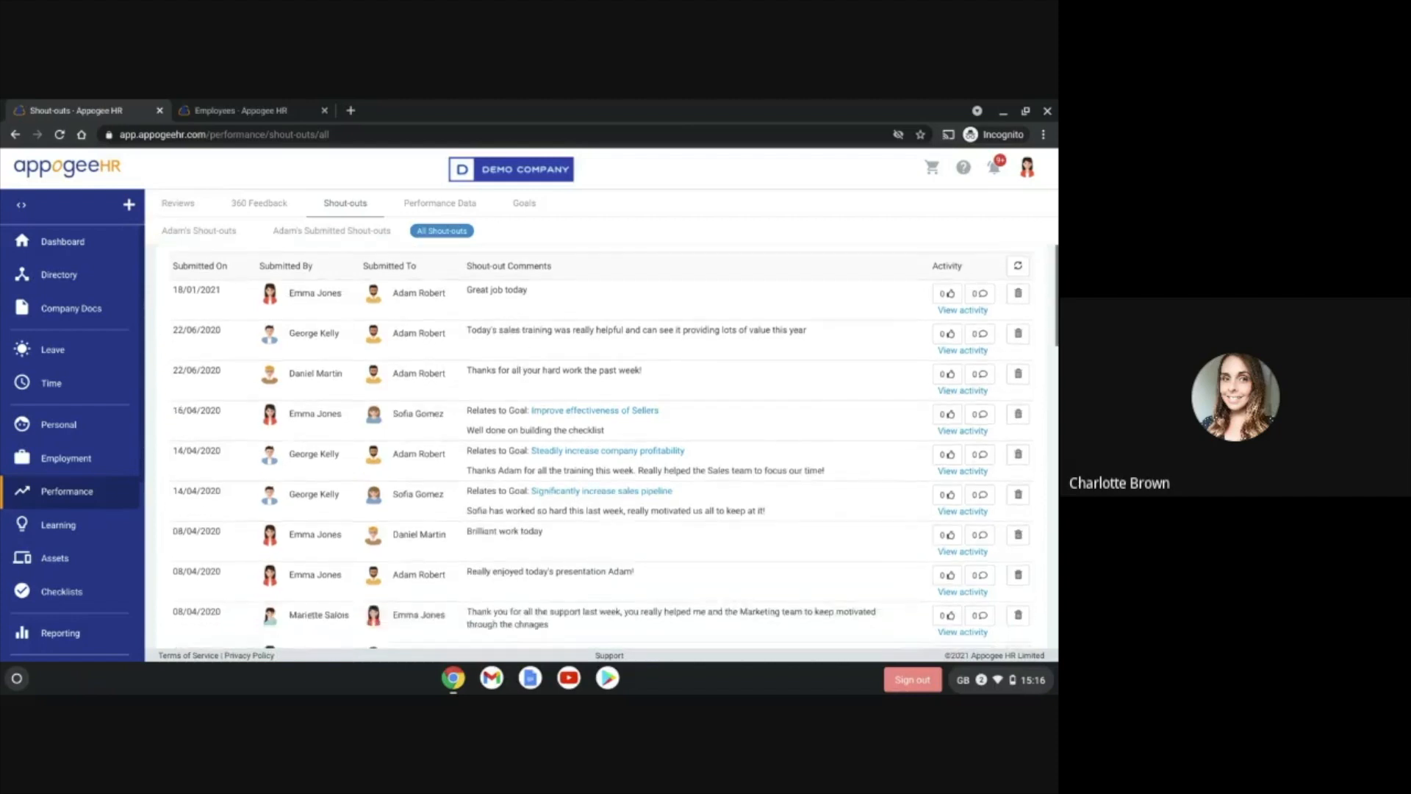
scroll(518, 370, "down", 1)
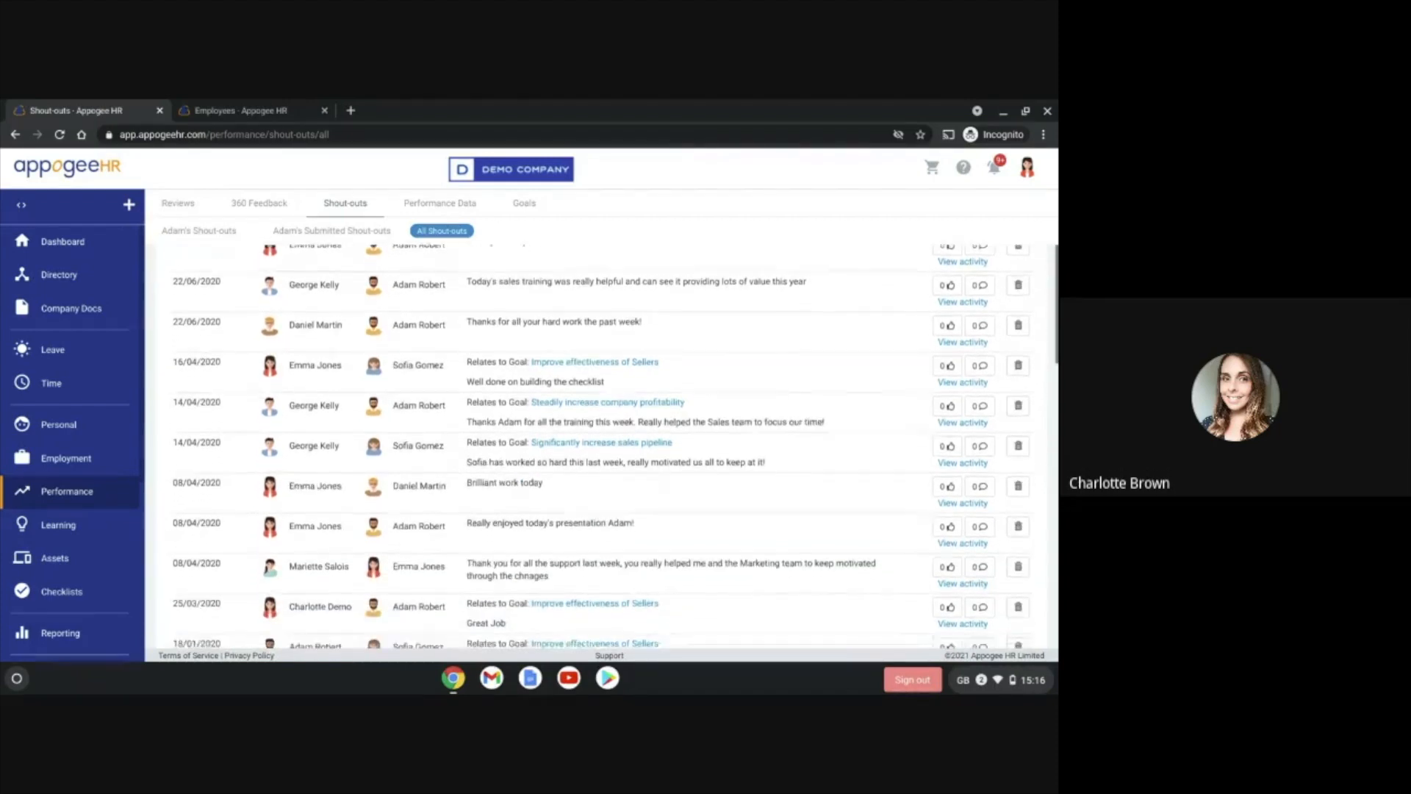
scroll(600, 446, "down", 2)
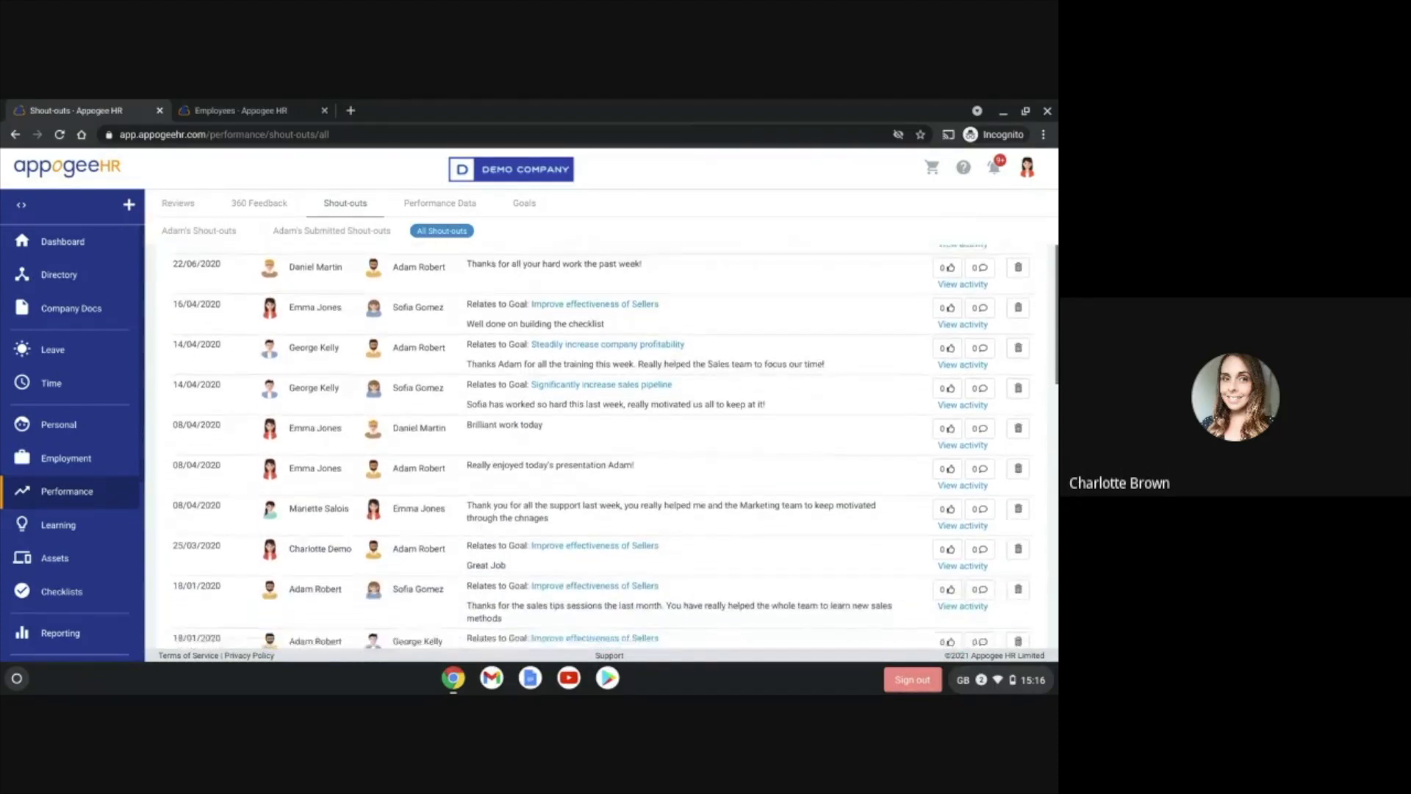
scroll(600, 446, "up", 3)
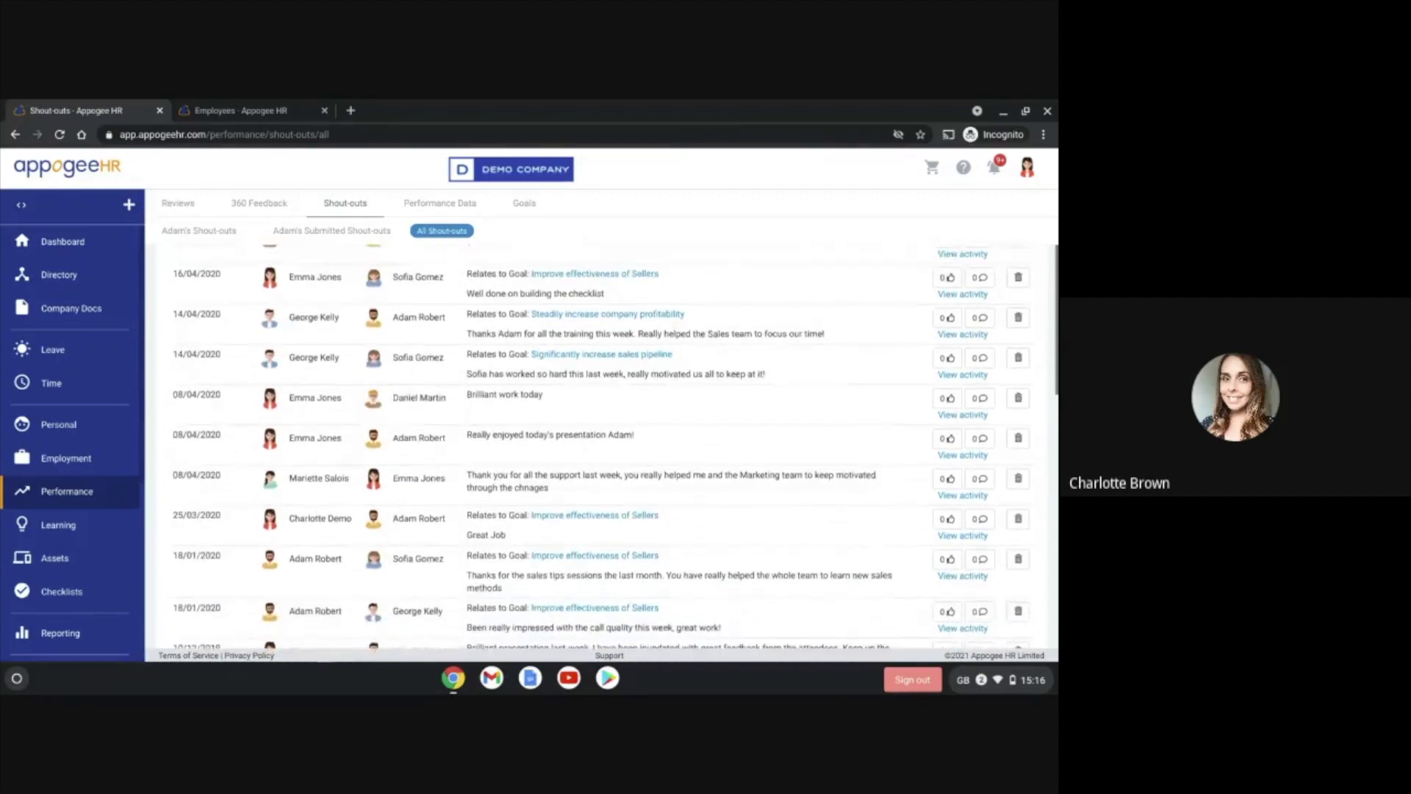
scroll(600, 446, "up", 2)
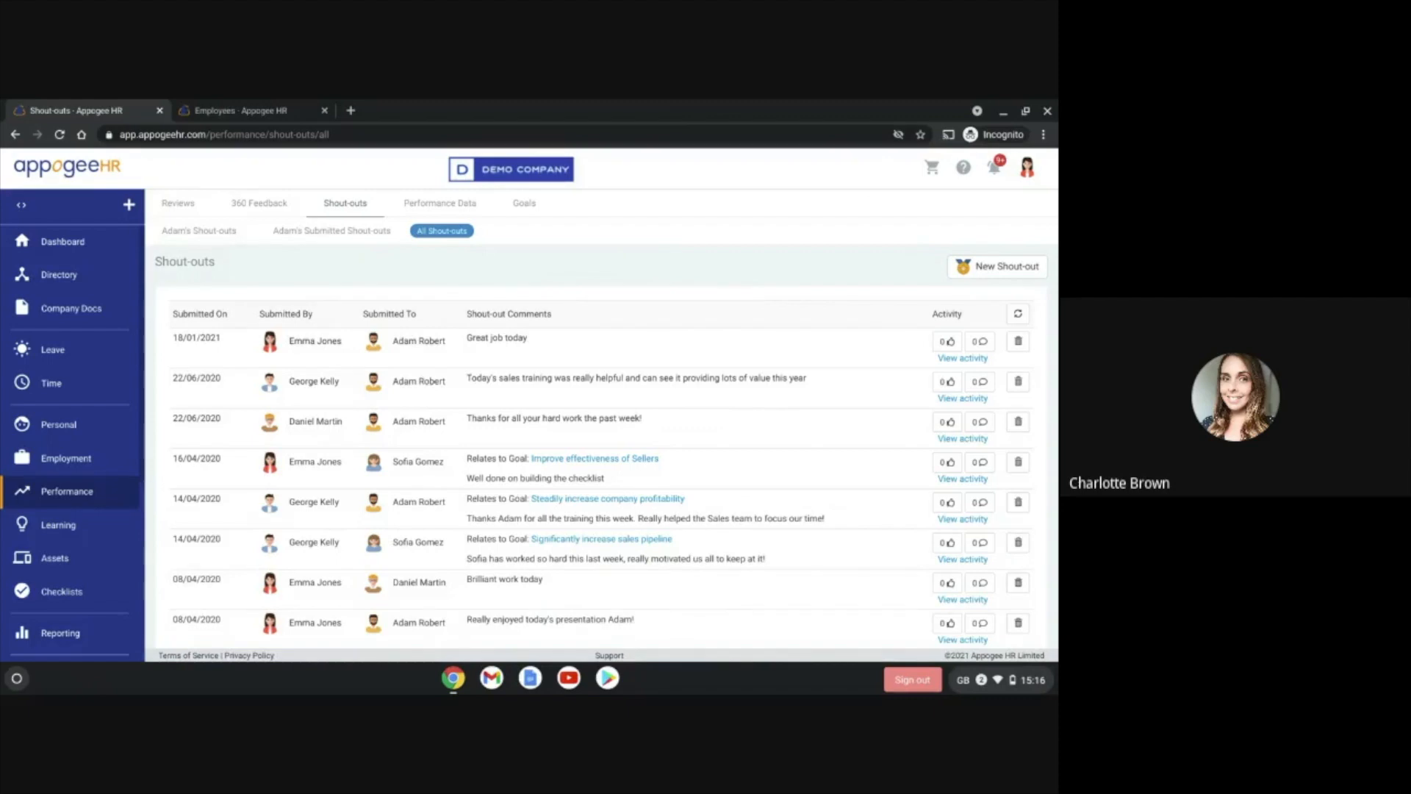
Step: Display the Sales Manager's goals and switch back to the CEO's own goals
left_click(529, 204)
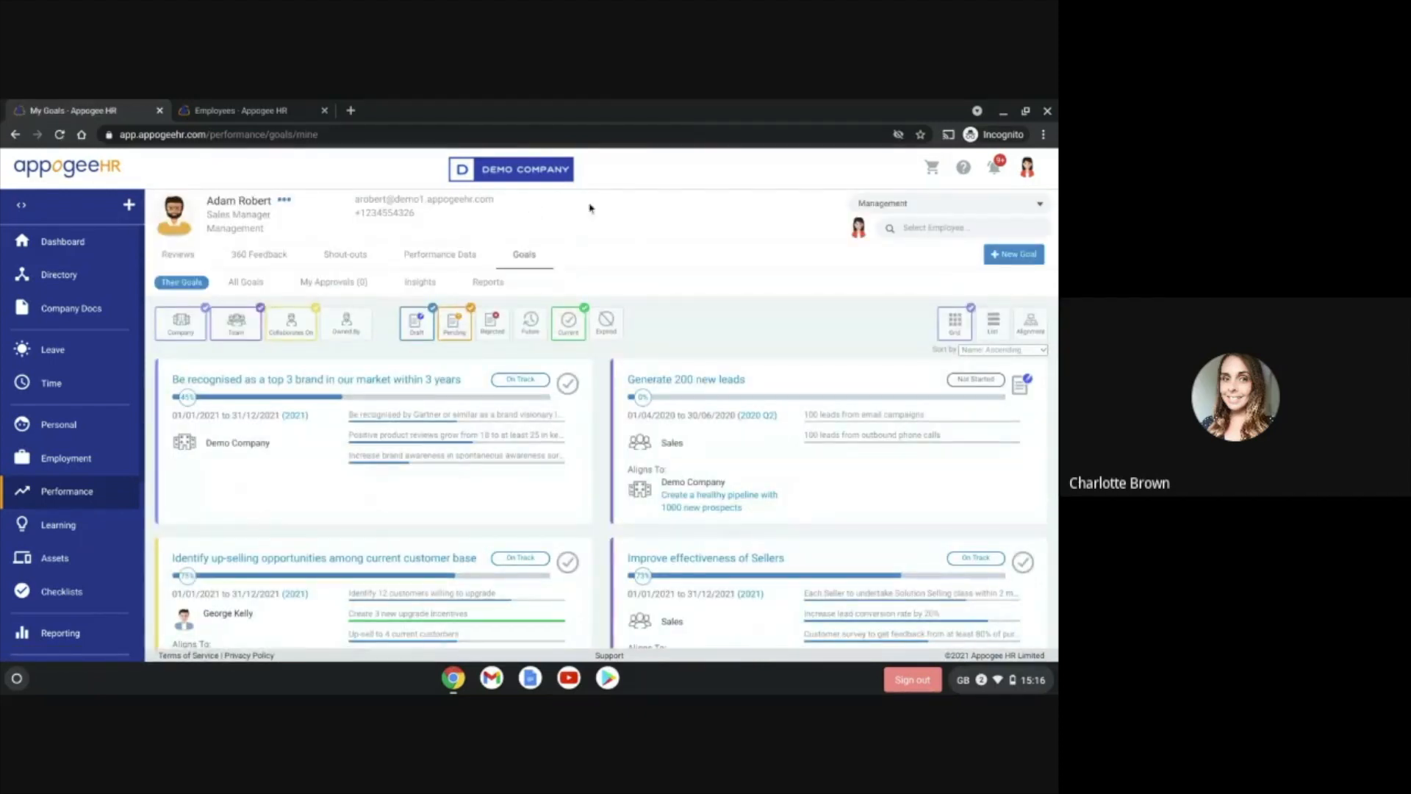
left_click(856, 229)
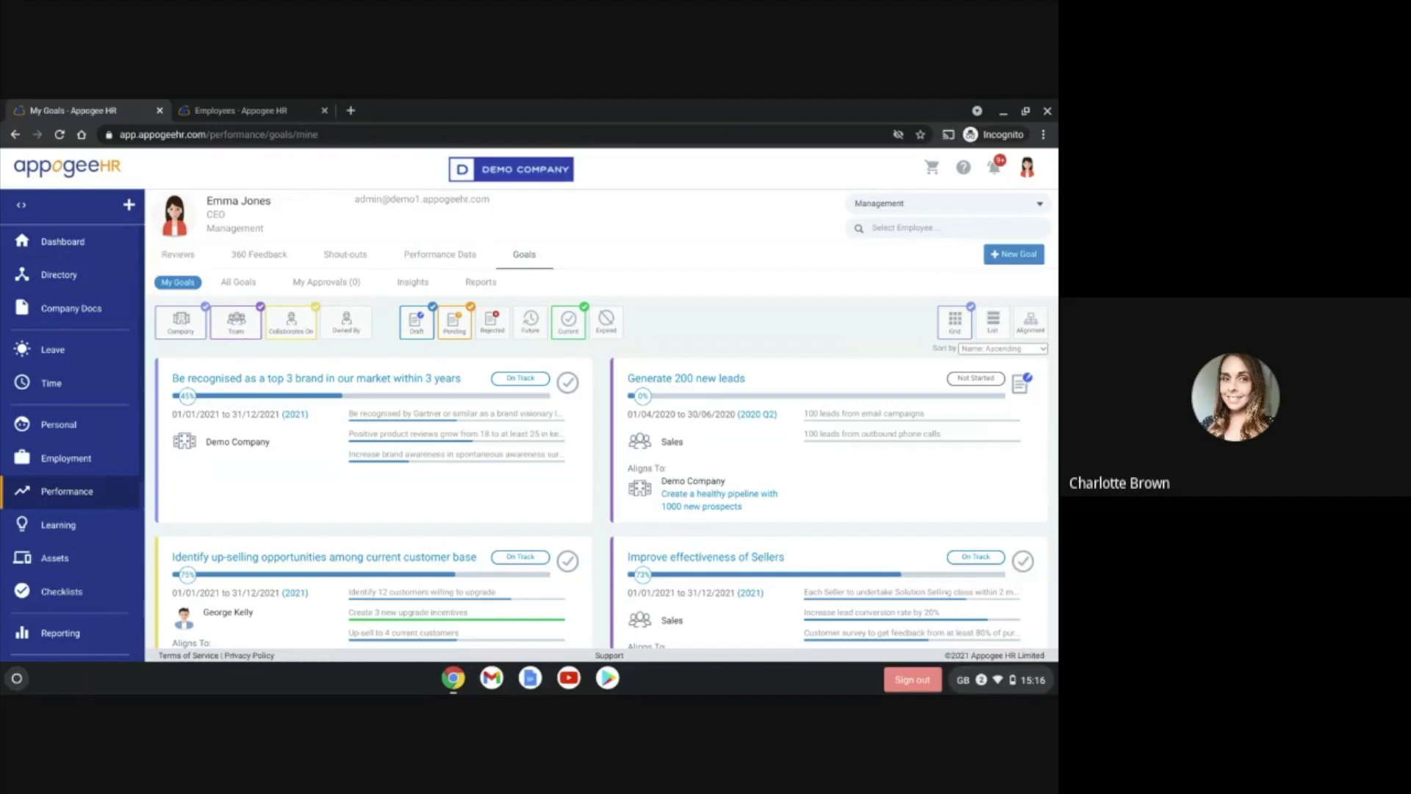
scroll(800, 367, "down", 1)
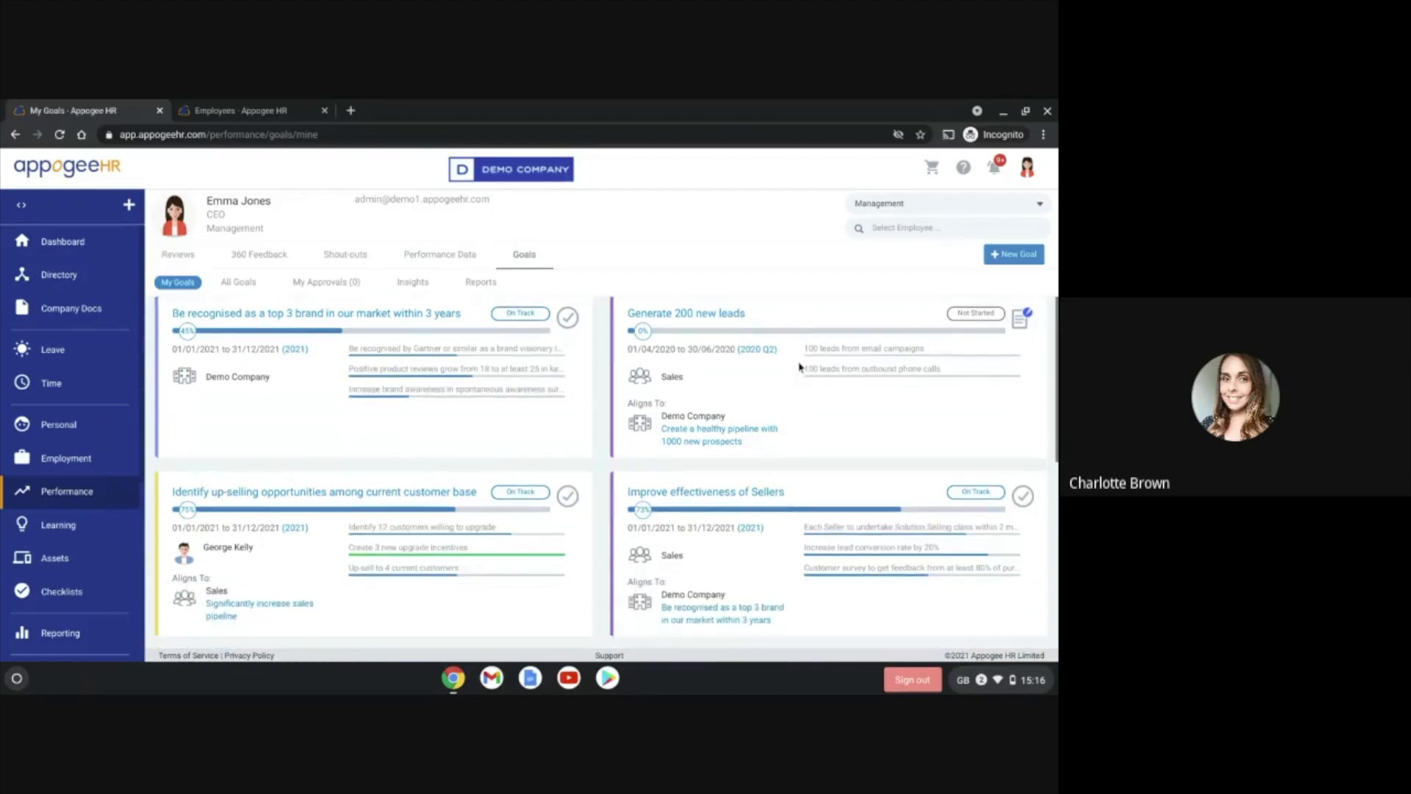
Step: Open the Sales team goal "Improve effectiveness of Sellers" and examine its alignment, key results and timeline
left_click(739, 500)
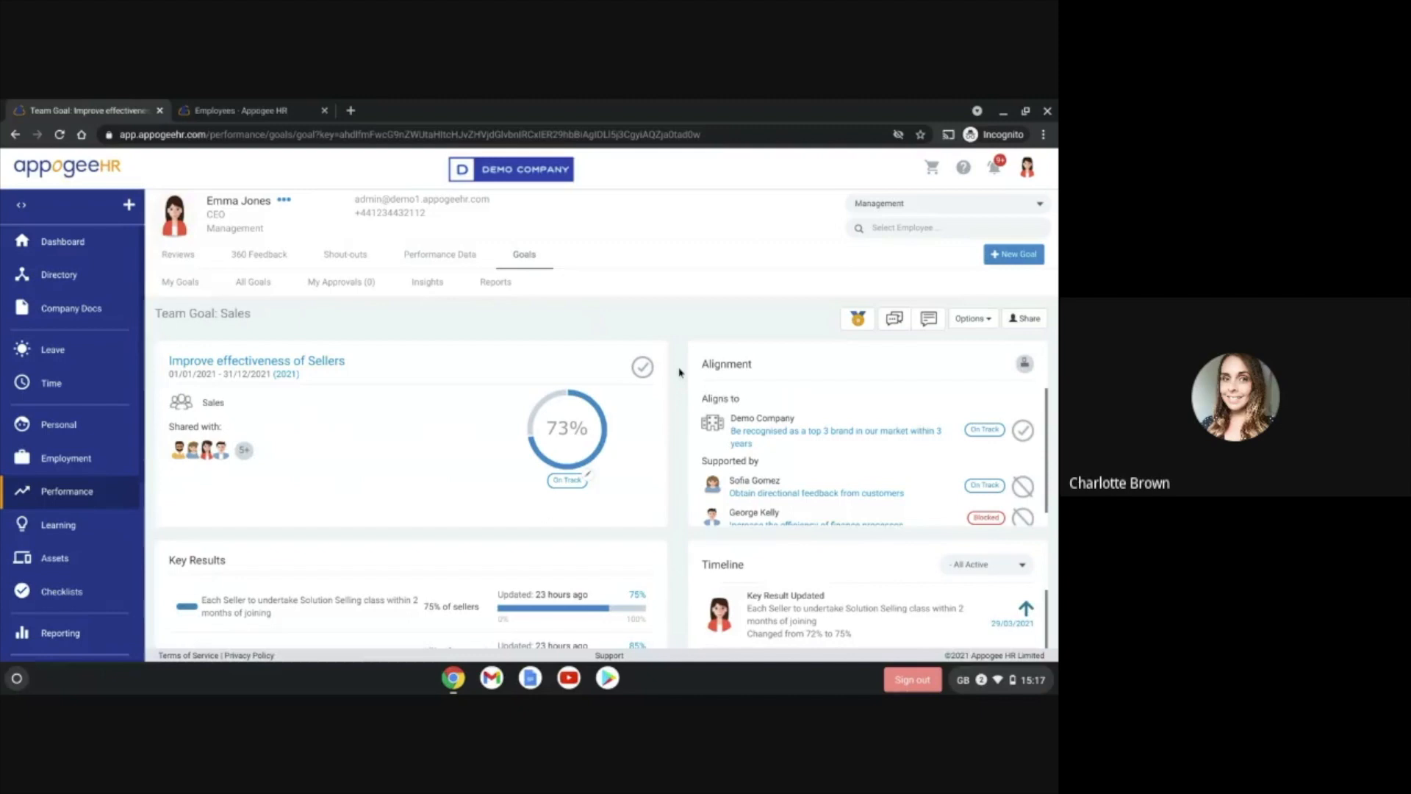
scroll(679, 372, "down", 1)
scroll(603, 478, "up", 1)
scroll(684, 456, "down", 3)
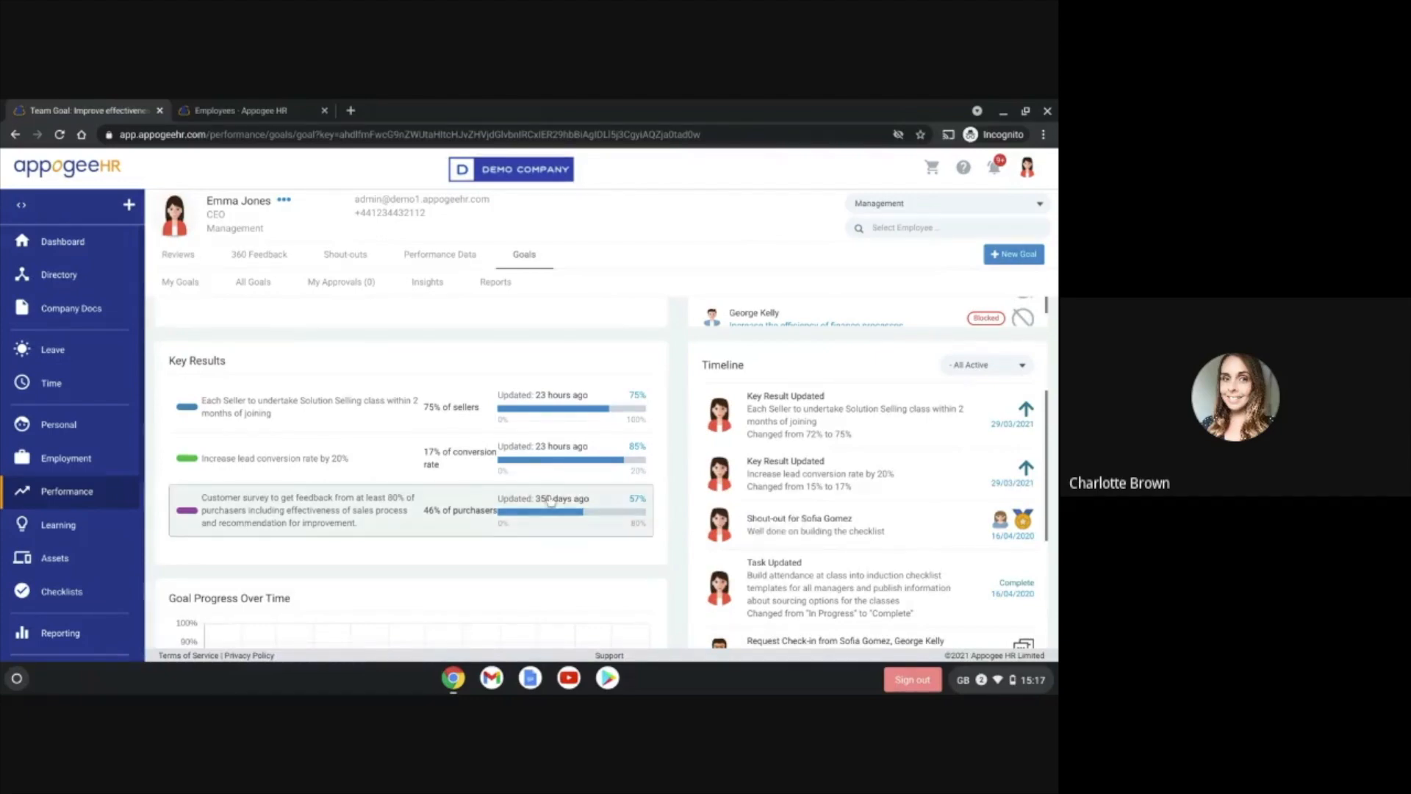
Step: Update the customer survey feedback key result of the team goal to 50% of purchasers
left_click(632, 514)
key("ctrl+a")
type("50")
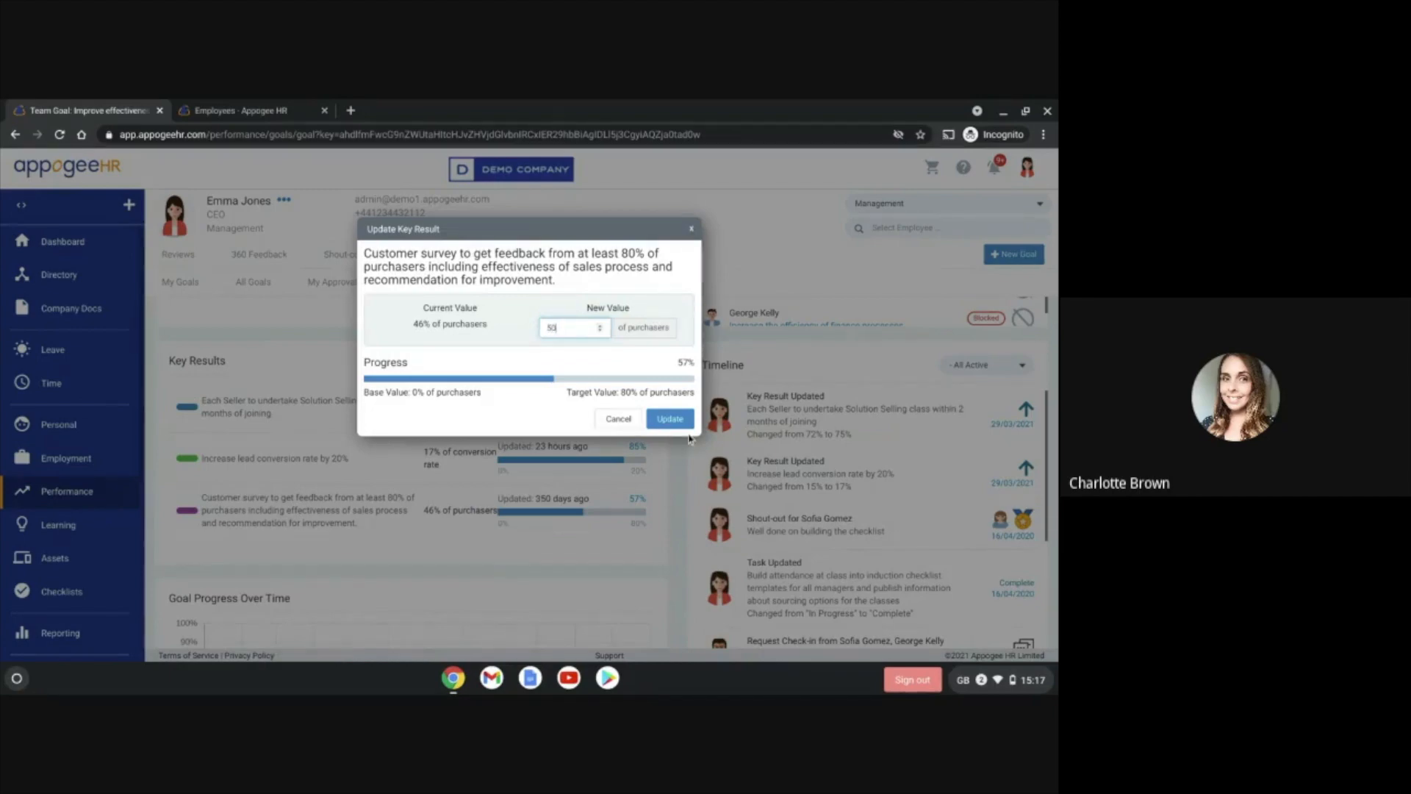
left_click(670, 418)
scroll(670, 438, "up", 1)
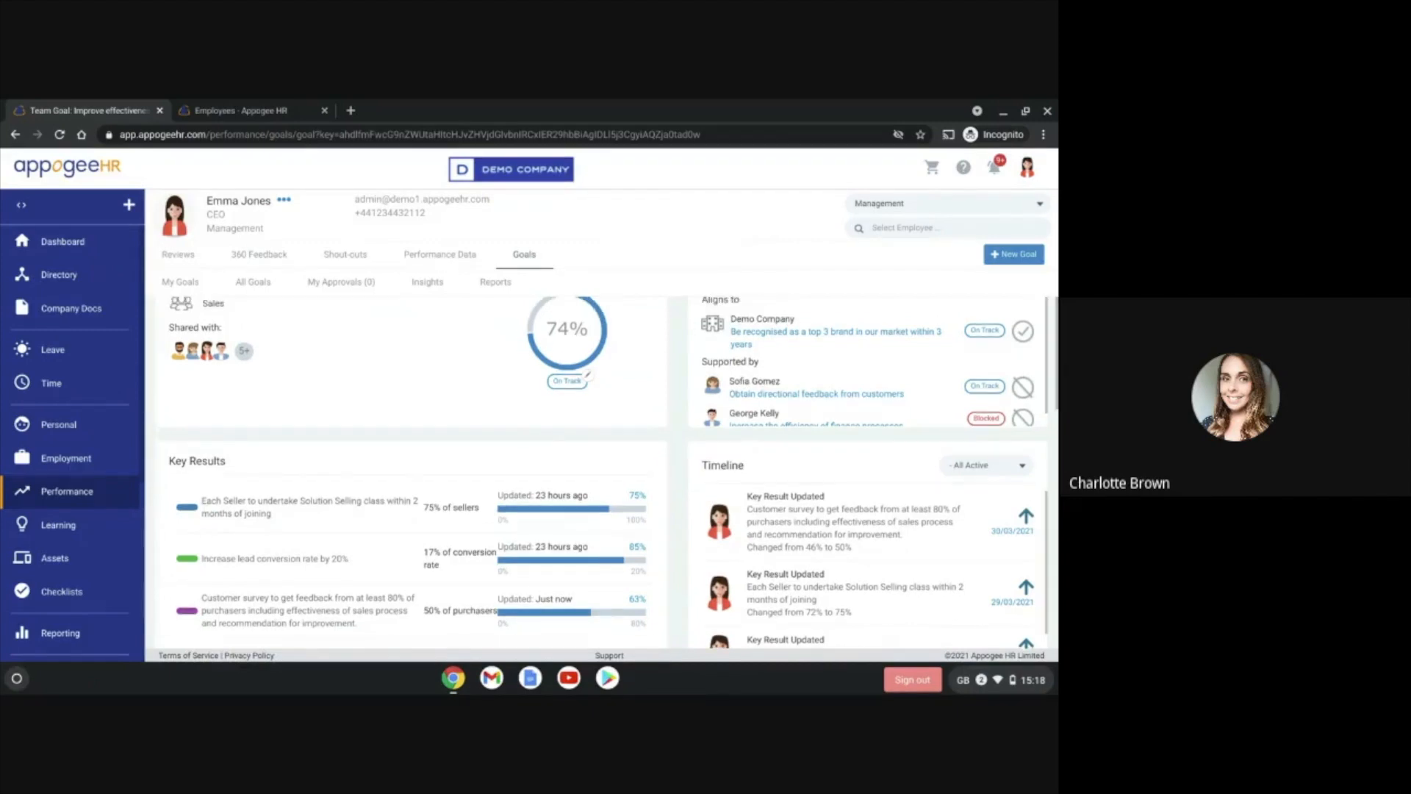
Step: Examine the Sales team goal's key results and read through its timeline of key result updates, shout-outs, task updates and check-ins
scroll(609, 473, "down", 1)
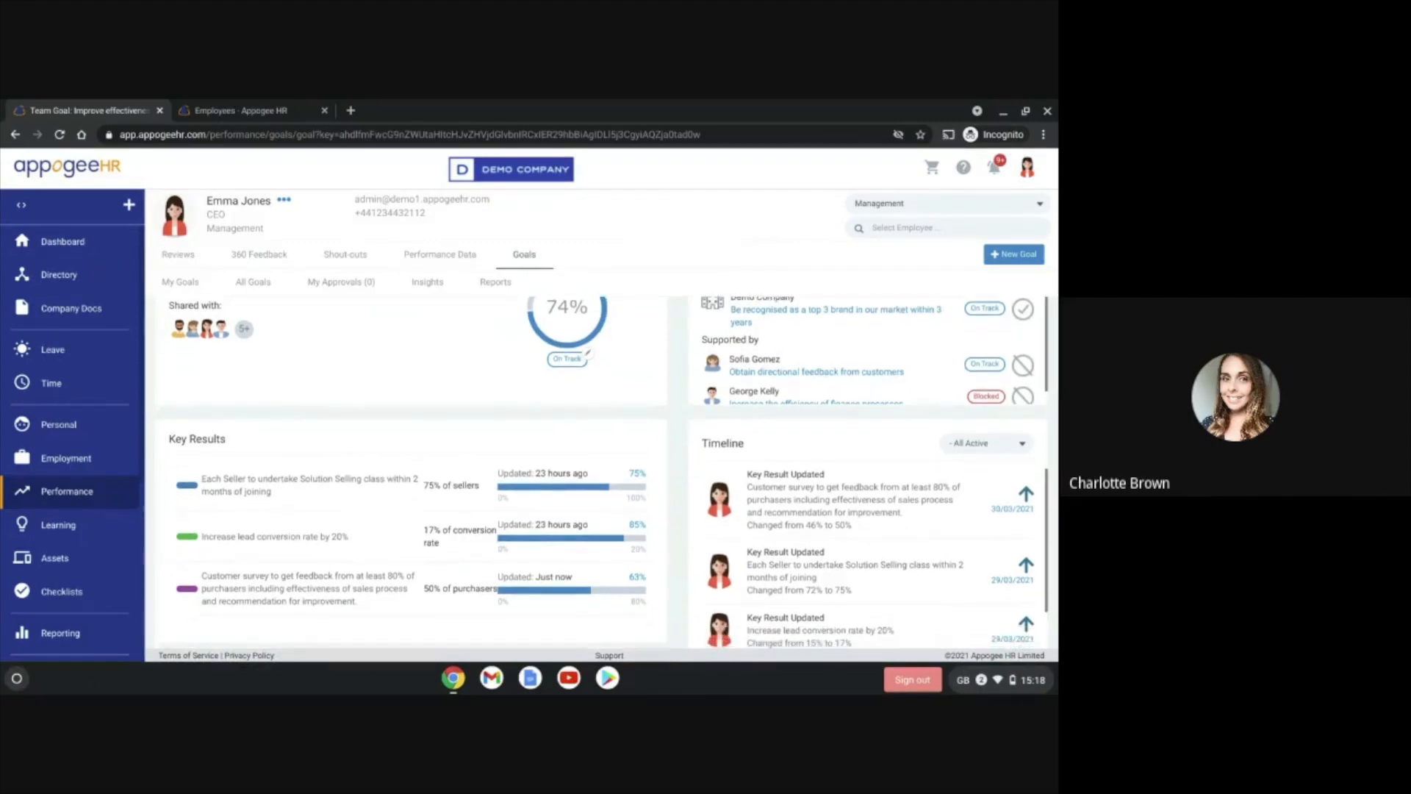
scroll(725, 439, "down", 2)
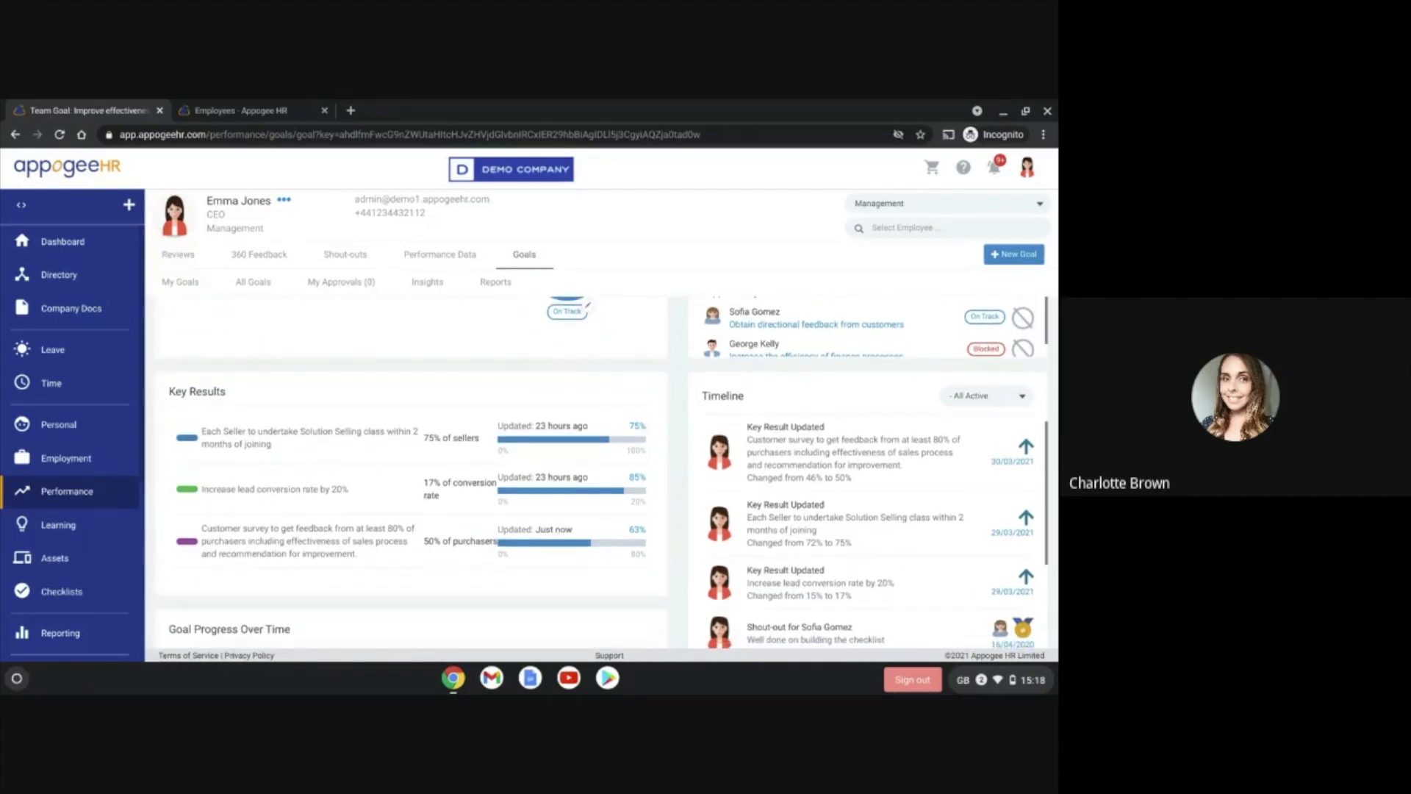
scroll(868, 533, "down", 2)
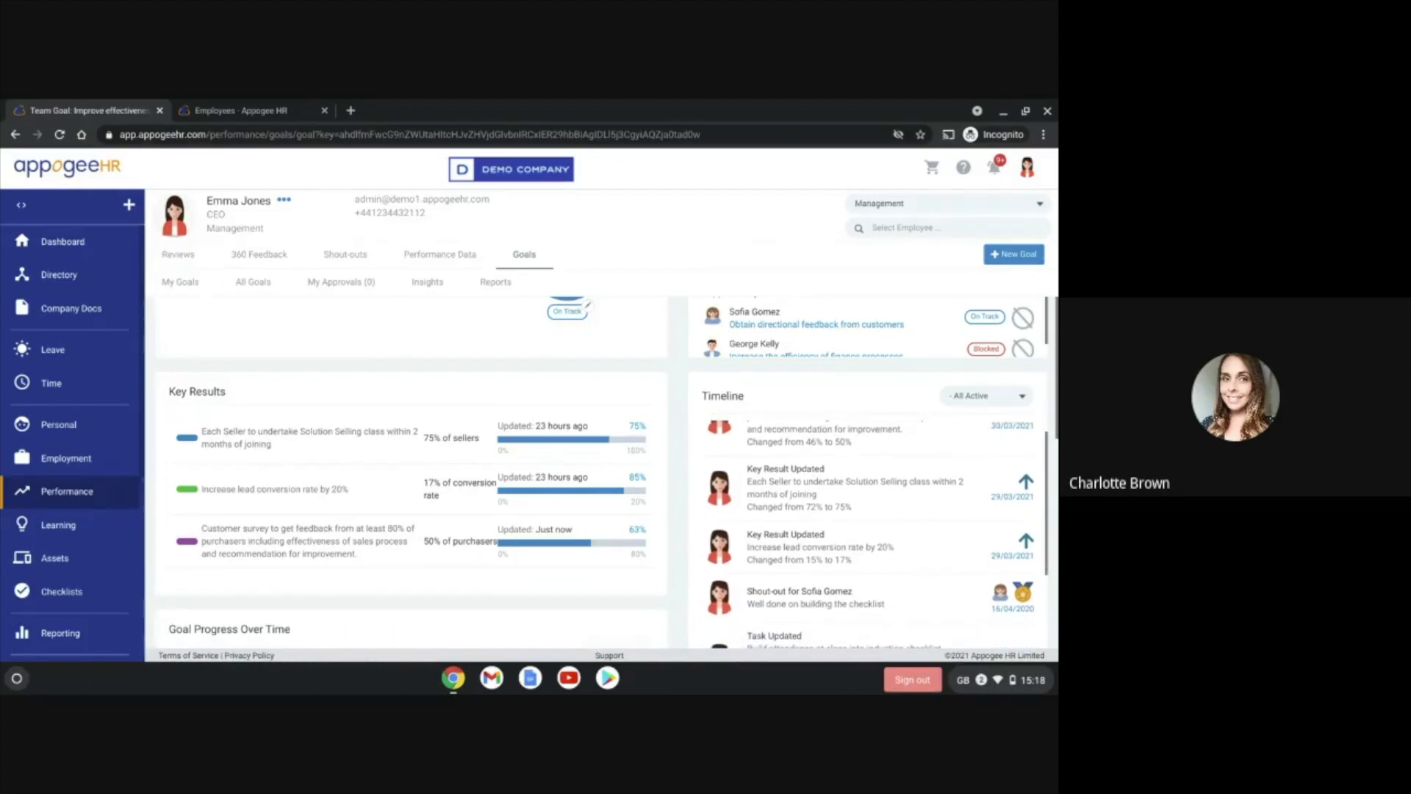
scroll(867, 536, "down", 1)
scroll(867, 533, "down", 3)
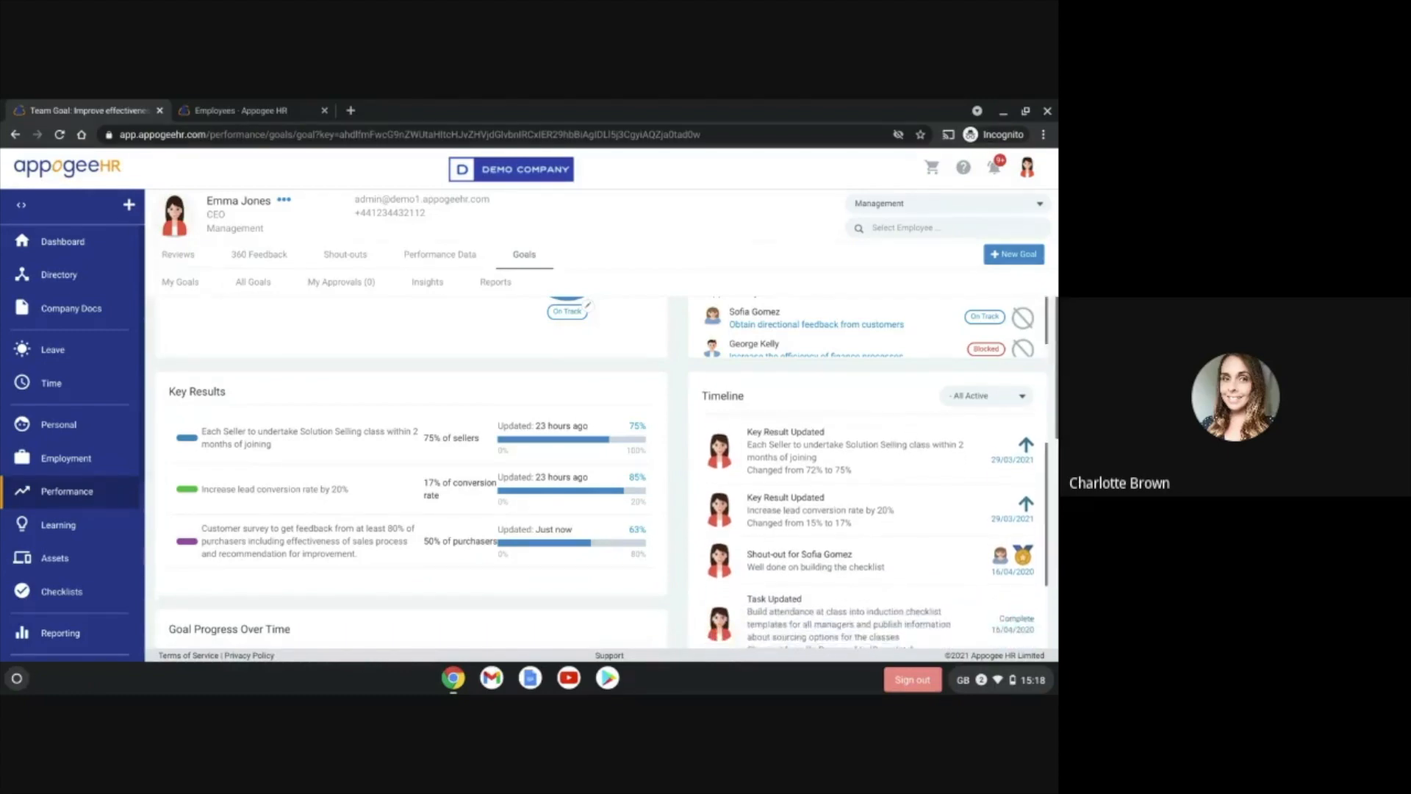
scroll(867, 533, "down", 3)
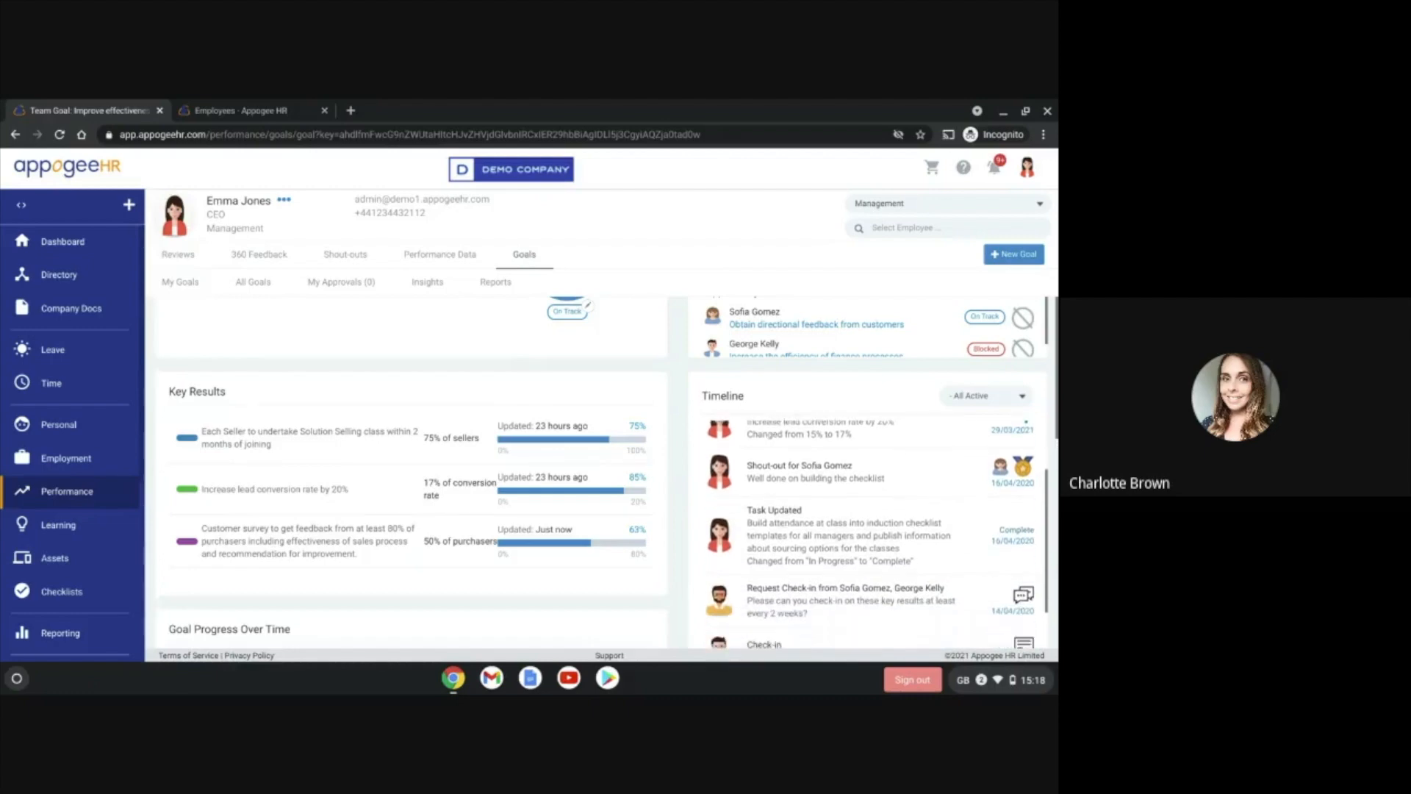
scroll(867, 533, "down", 2)
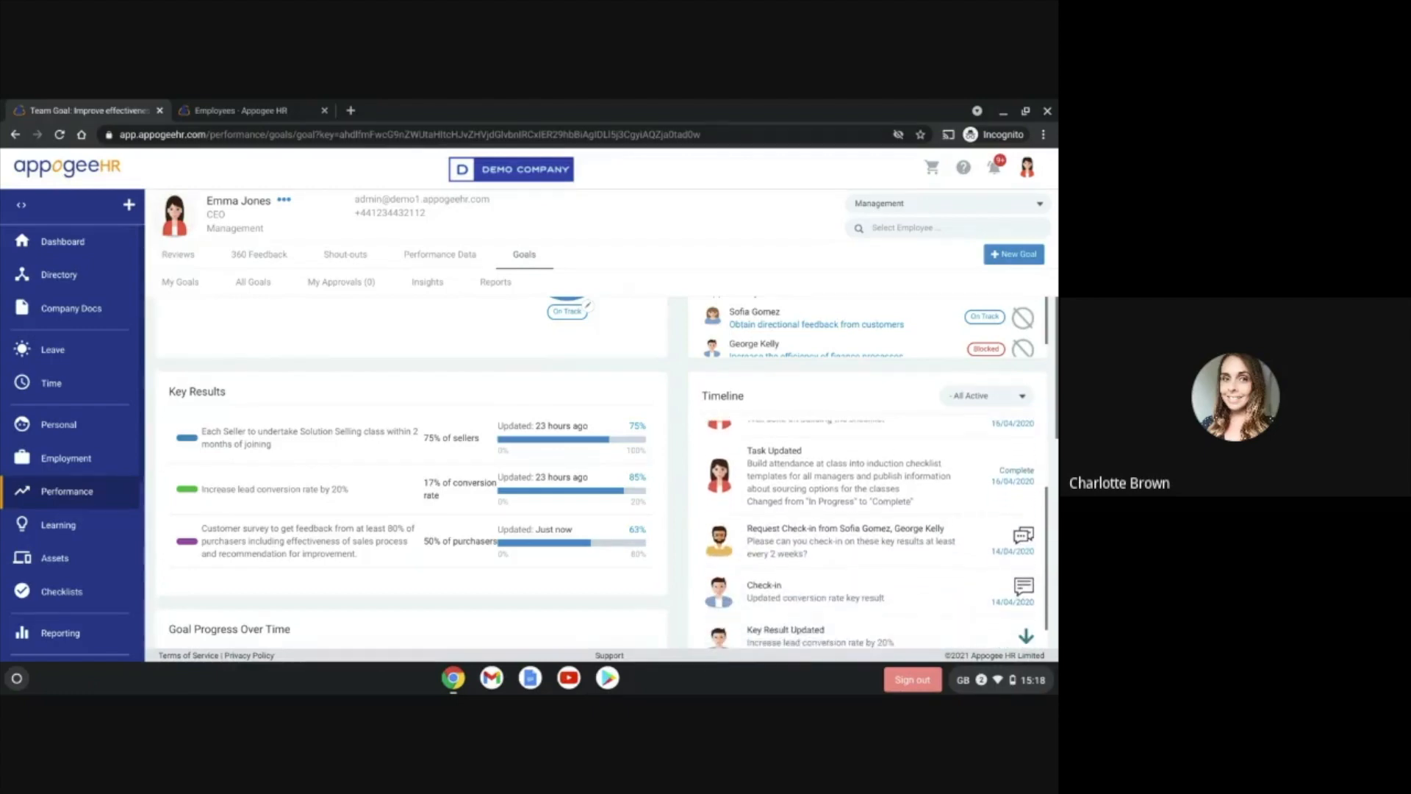
scroll(867, 533, "down", 1)
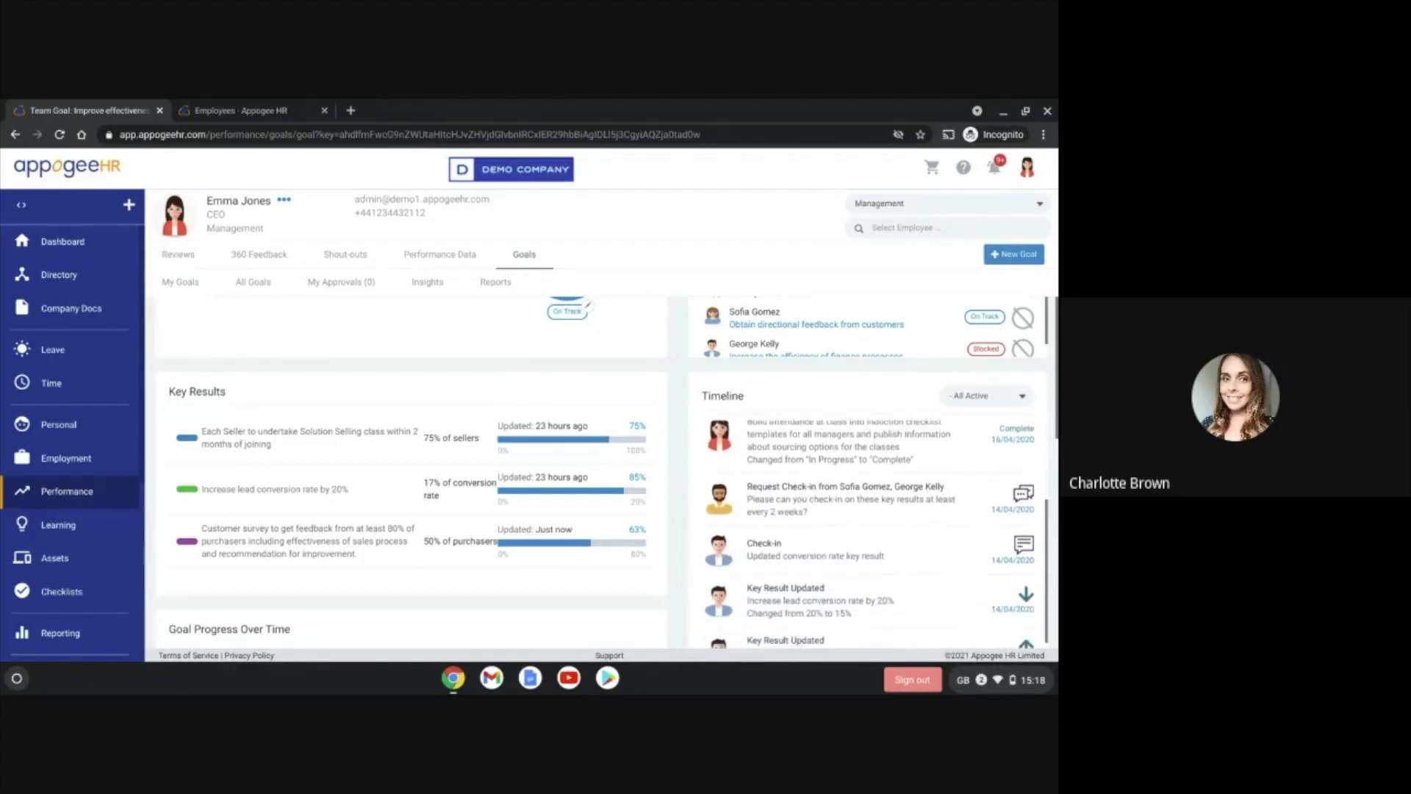
scroll(868, 533, "down", 1)
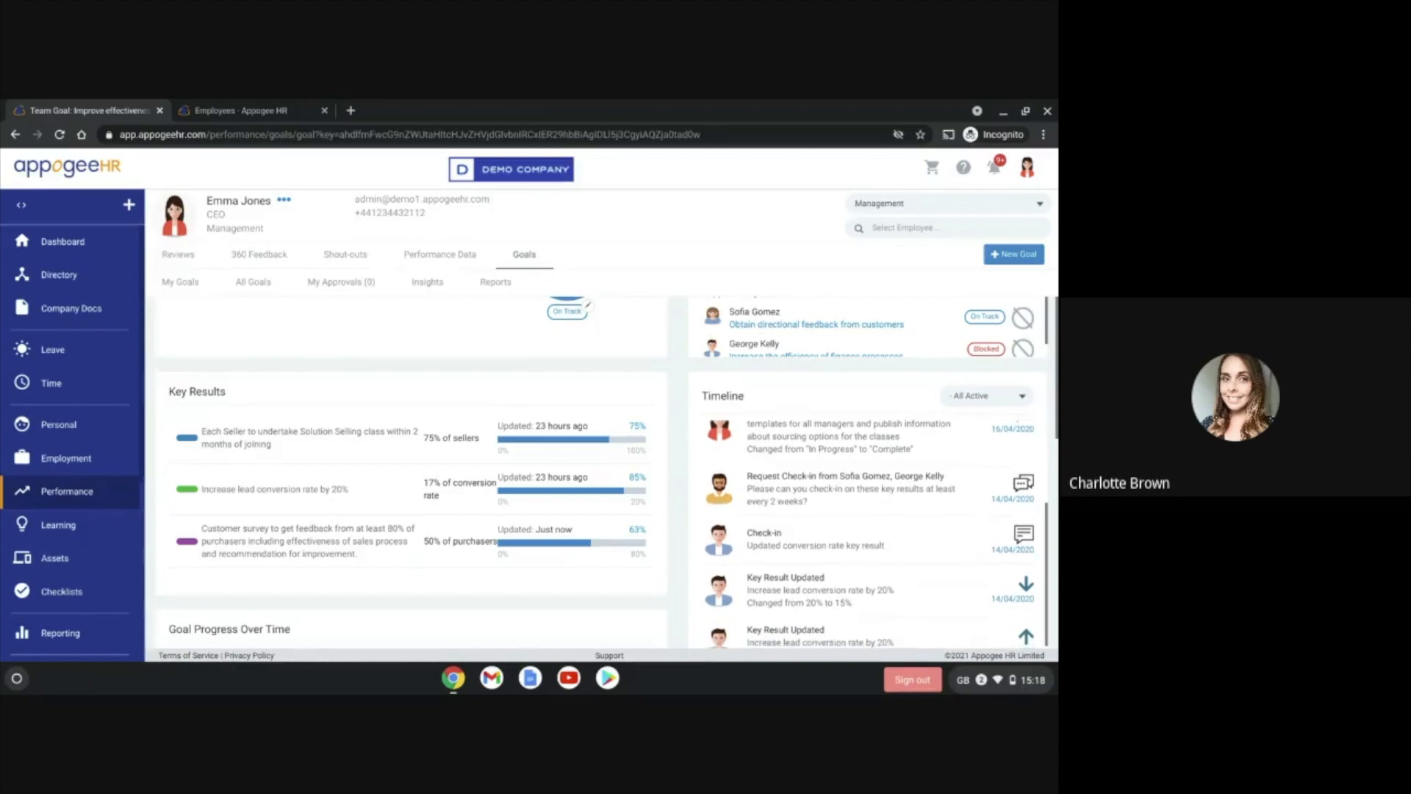
scroll(867, 533, "down", 1)
scroll(867, 533, "down", 1)
scroll(867, 533, "down", 1)
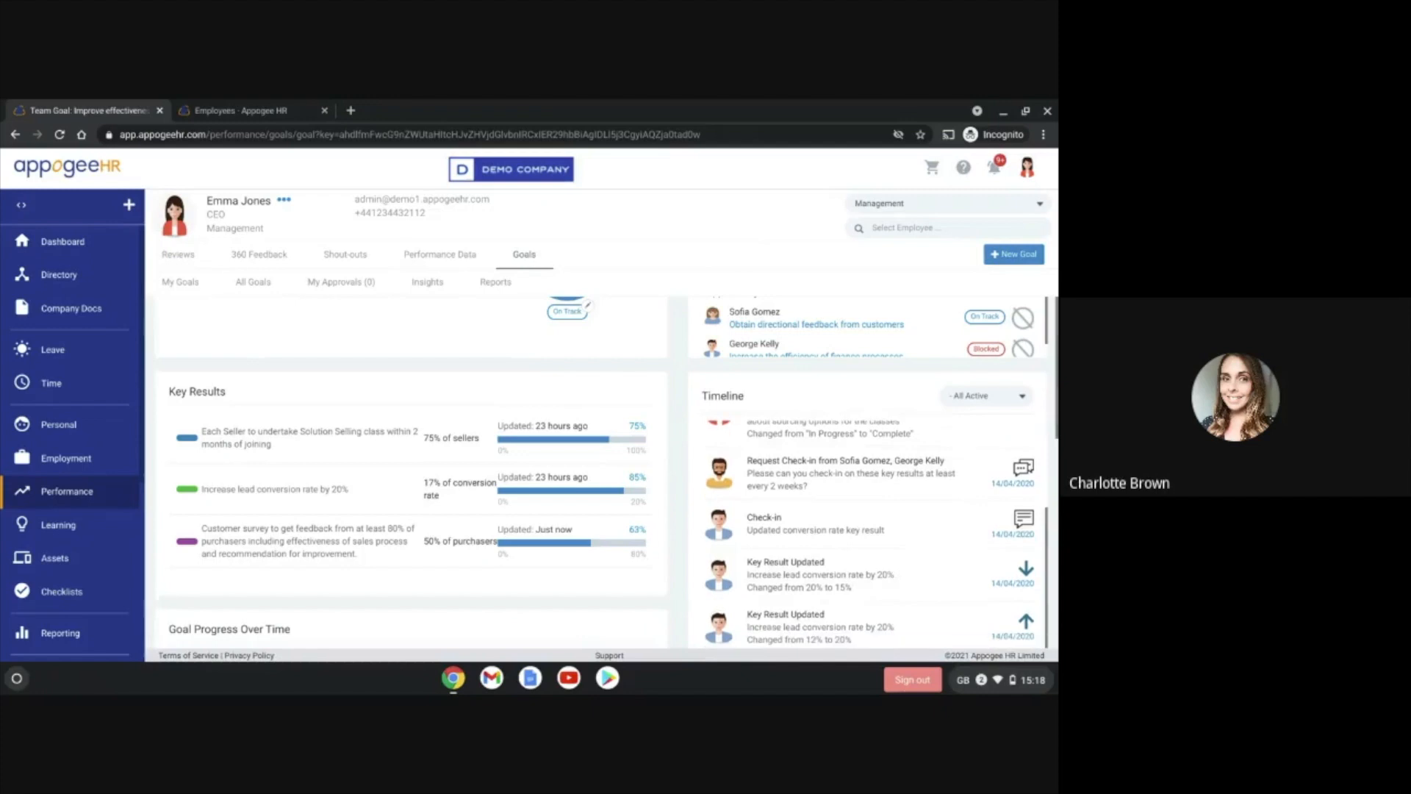
scroll(867, 533, "down", 1)
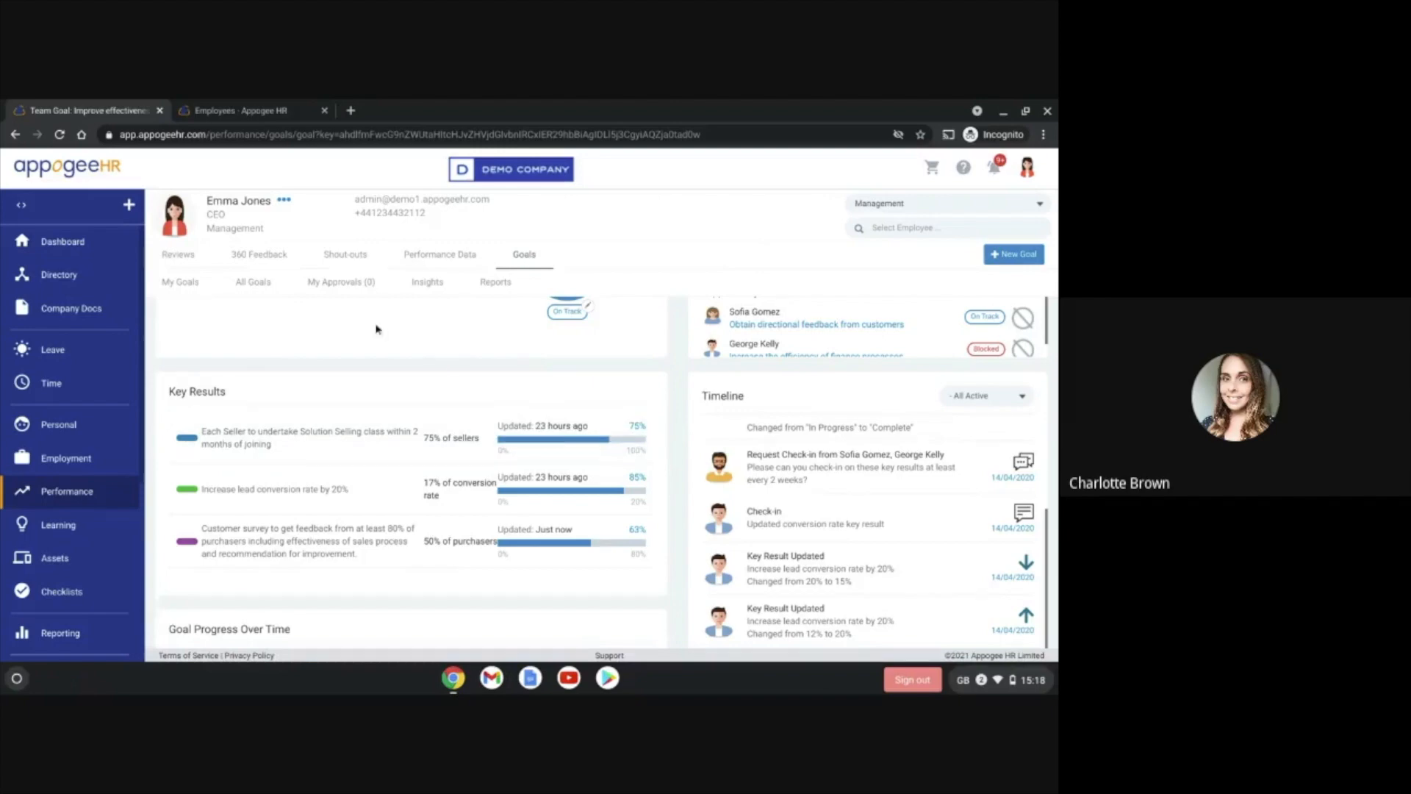
Step: Preview the onboarding portal of the joining Marketing Assistant and examine its welcome message, first-day information, manager's message and office map
left_click(220, 108)
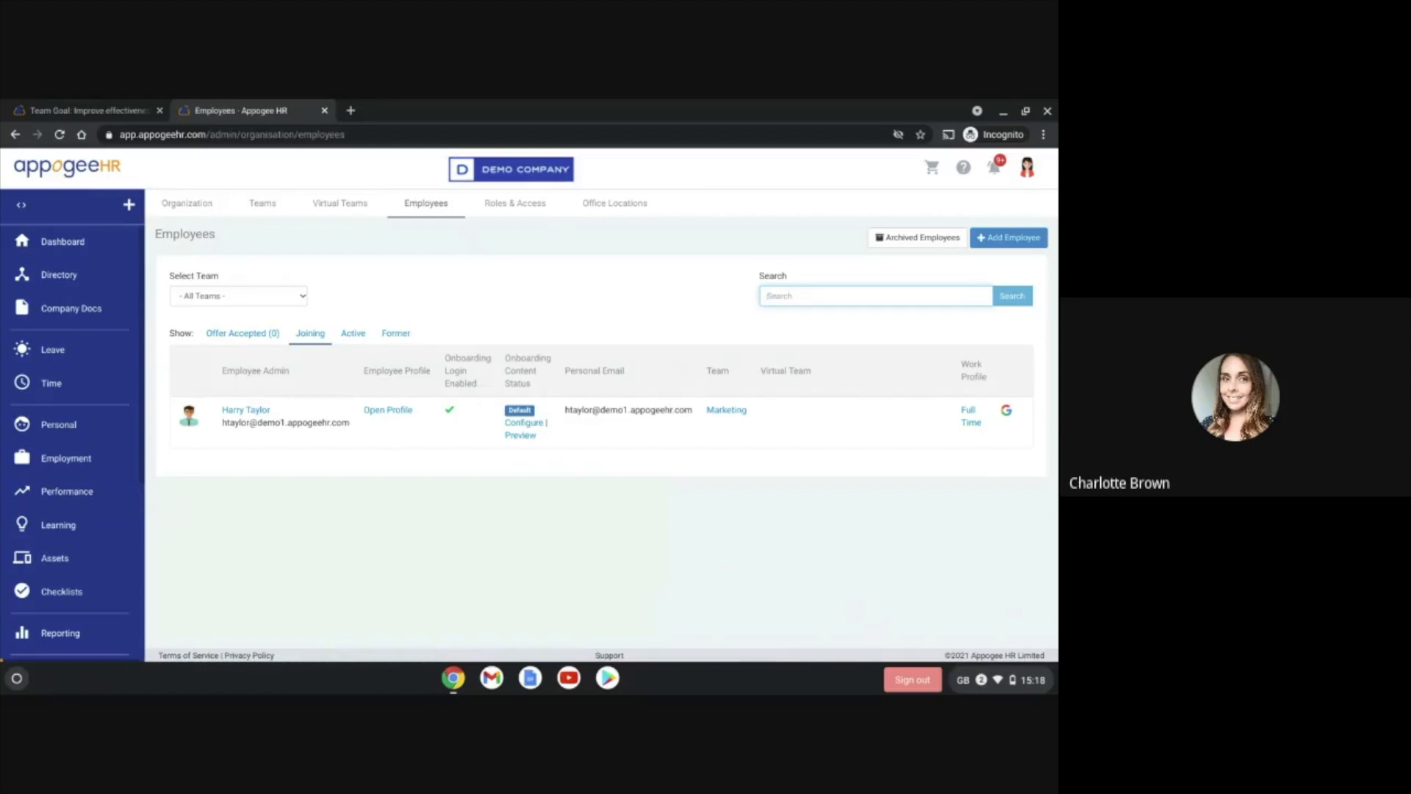
left_click(513, 436)
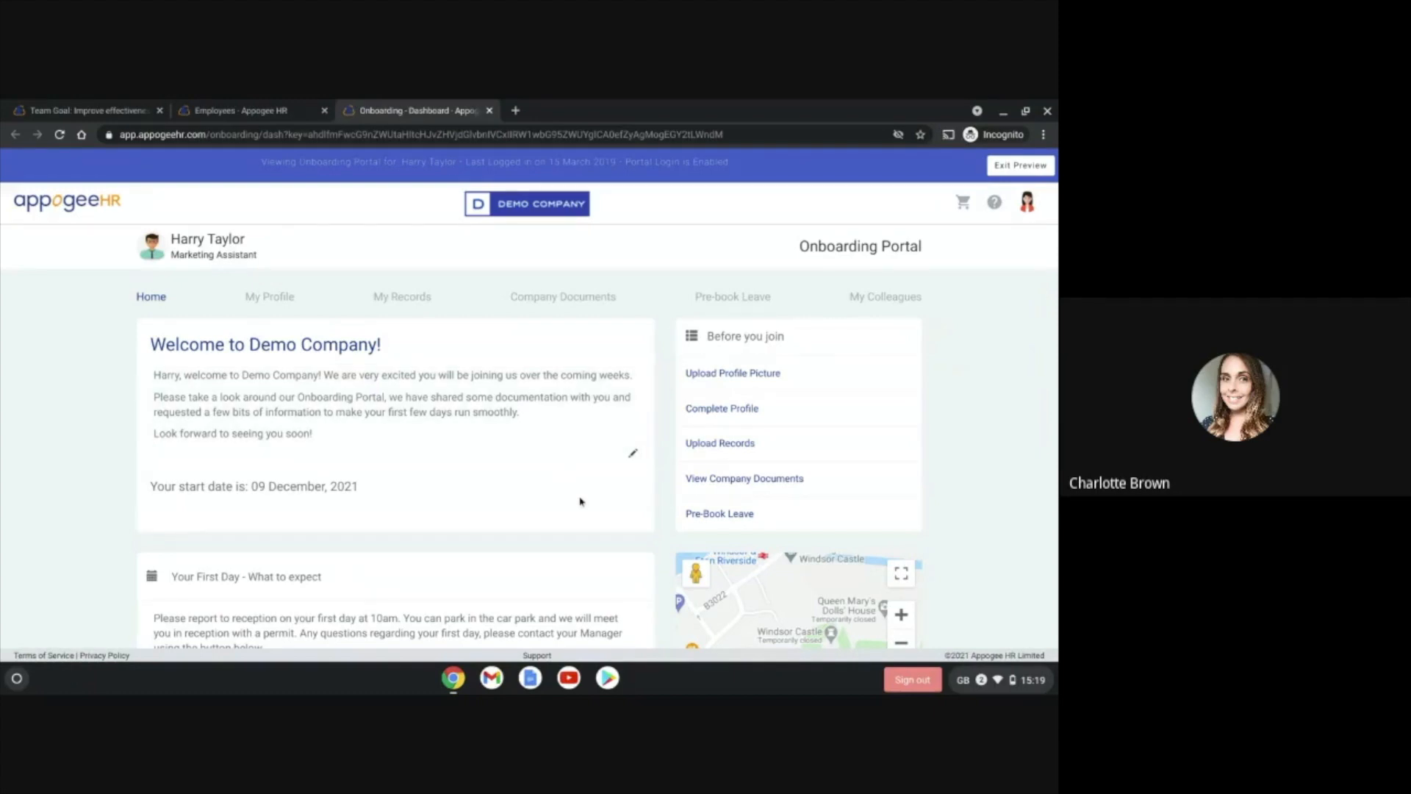
scroll(580, 502, "down", 1)
scroll(580, 502, "down", 2)
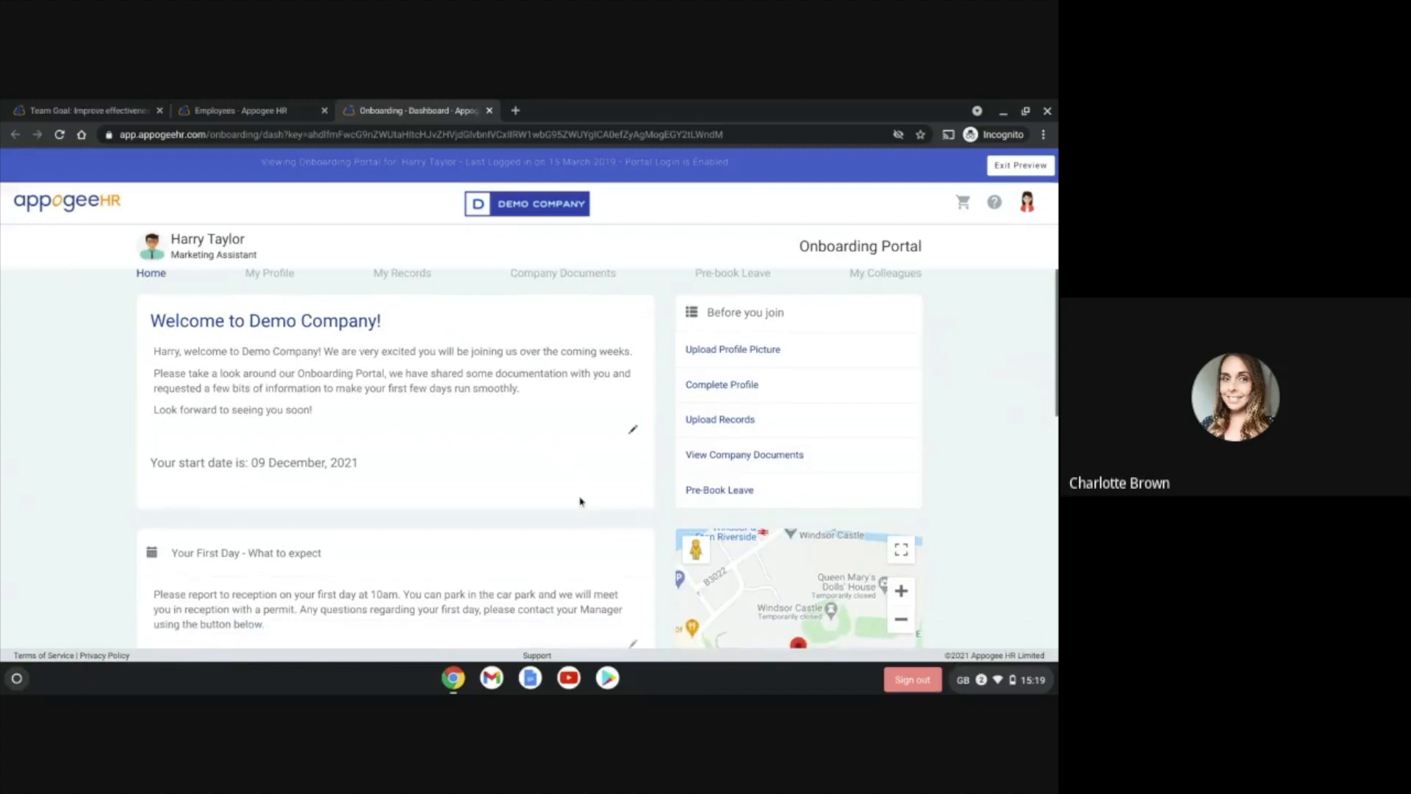
scroll(580, 502, "down", 2)
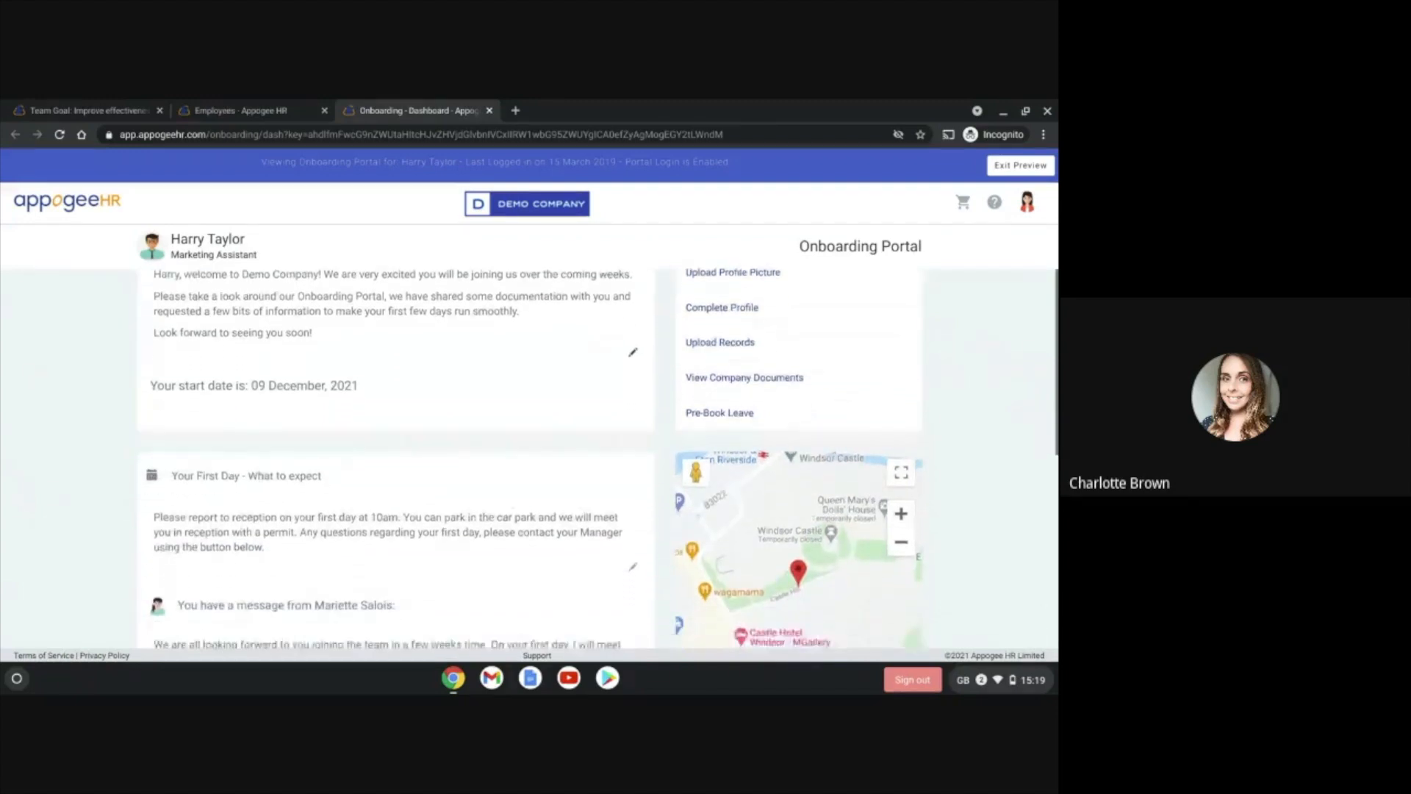
scroll(580, 502, "down", 1)
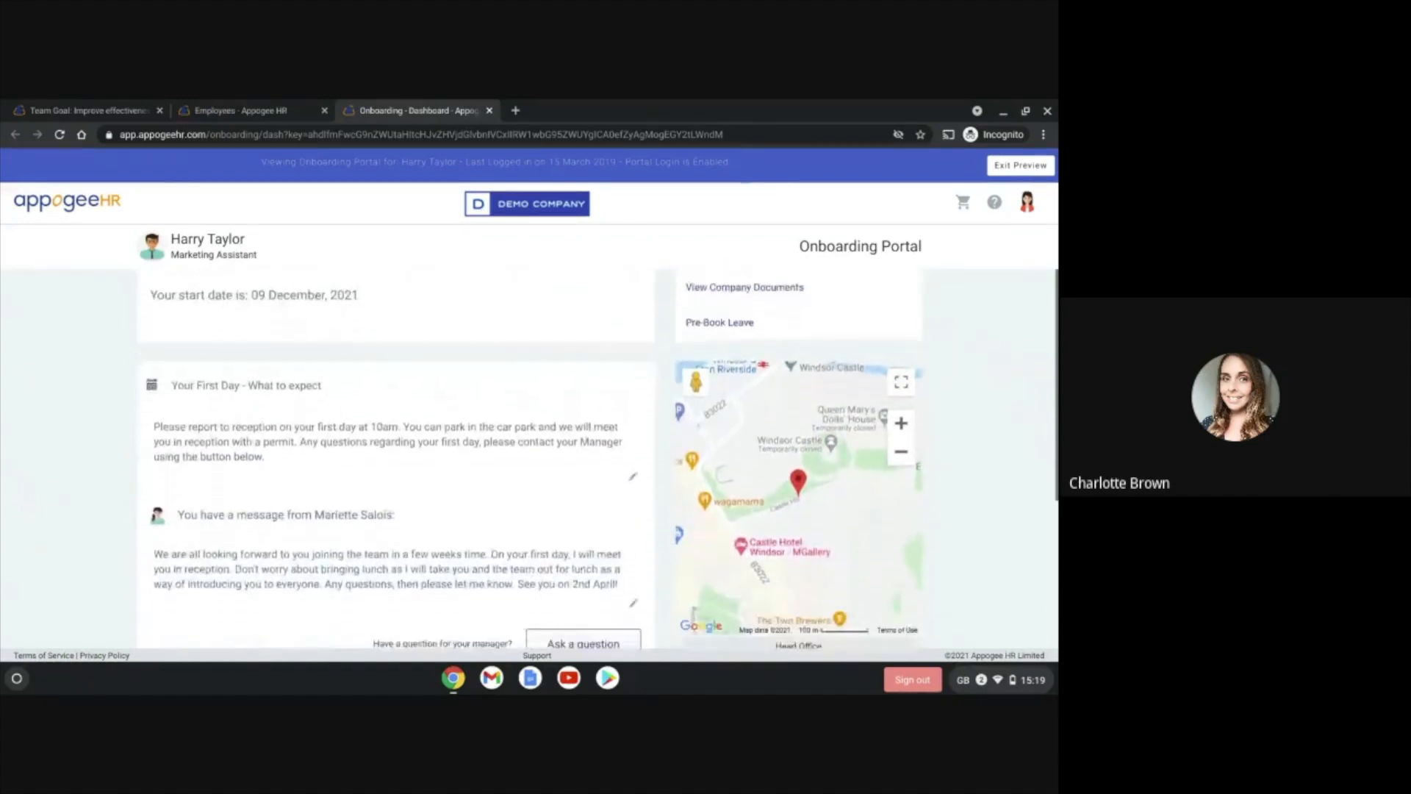
scroll(529, 456, "down", 1)
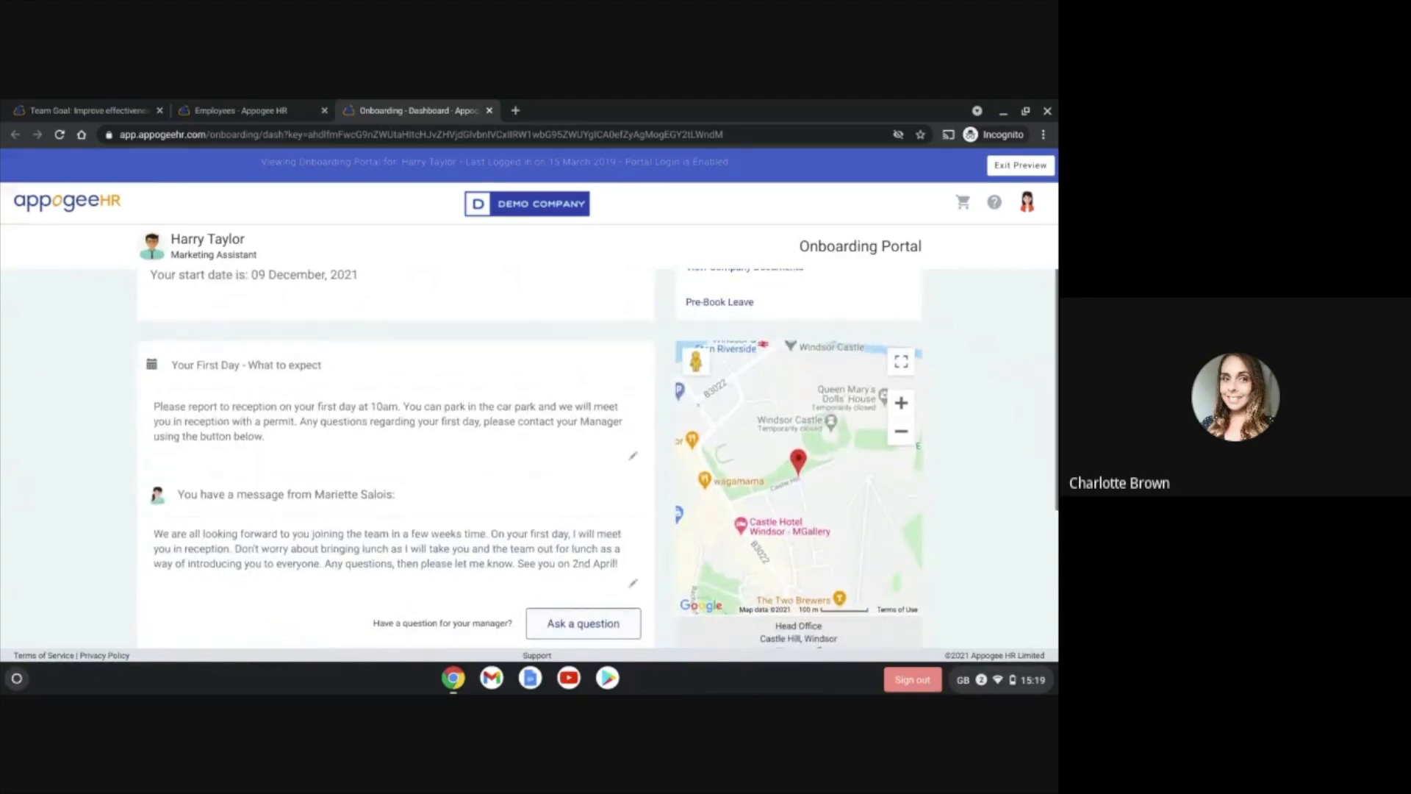
scroll(529, 456, "down", 2)
scroll(529, 455, "down", 3)
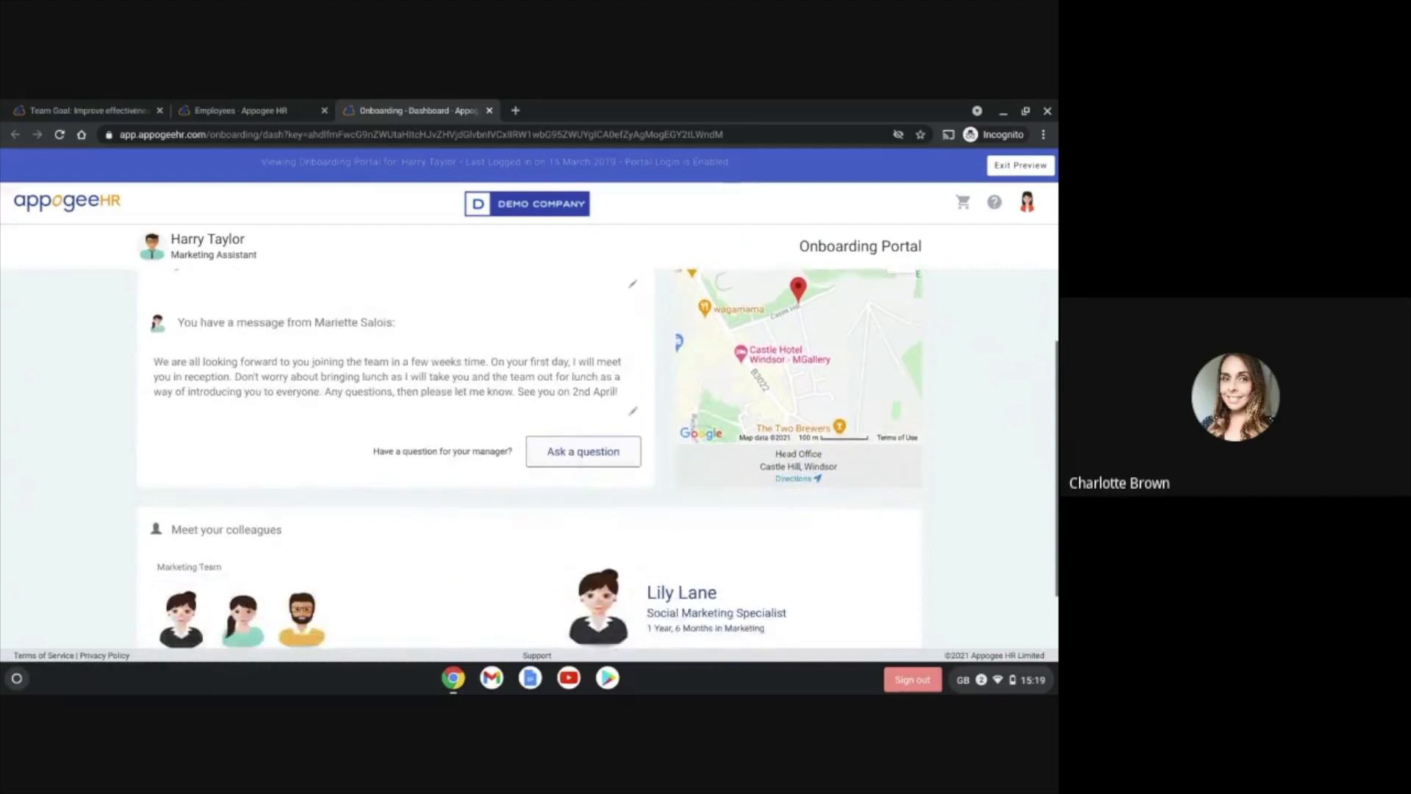
Step: View the introductions of the Campaign Manager, the Campaign Specialist and the Inside Sales Representative among the new starter's colleagues
scroll(530, 455, "down", 1)
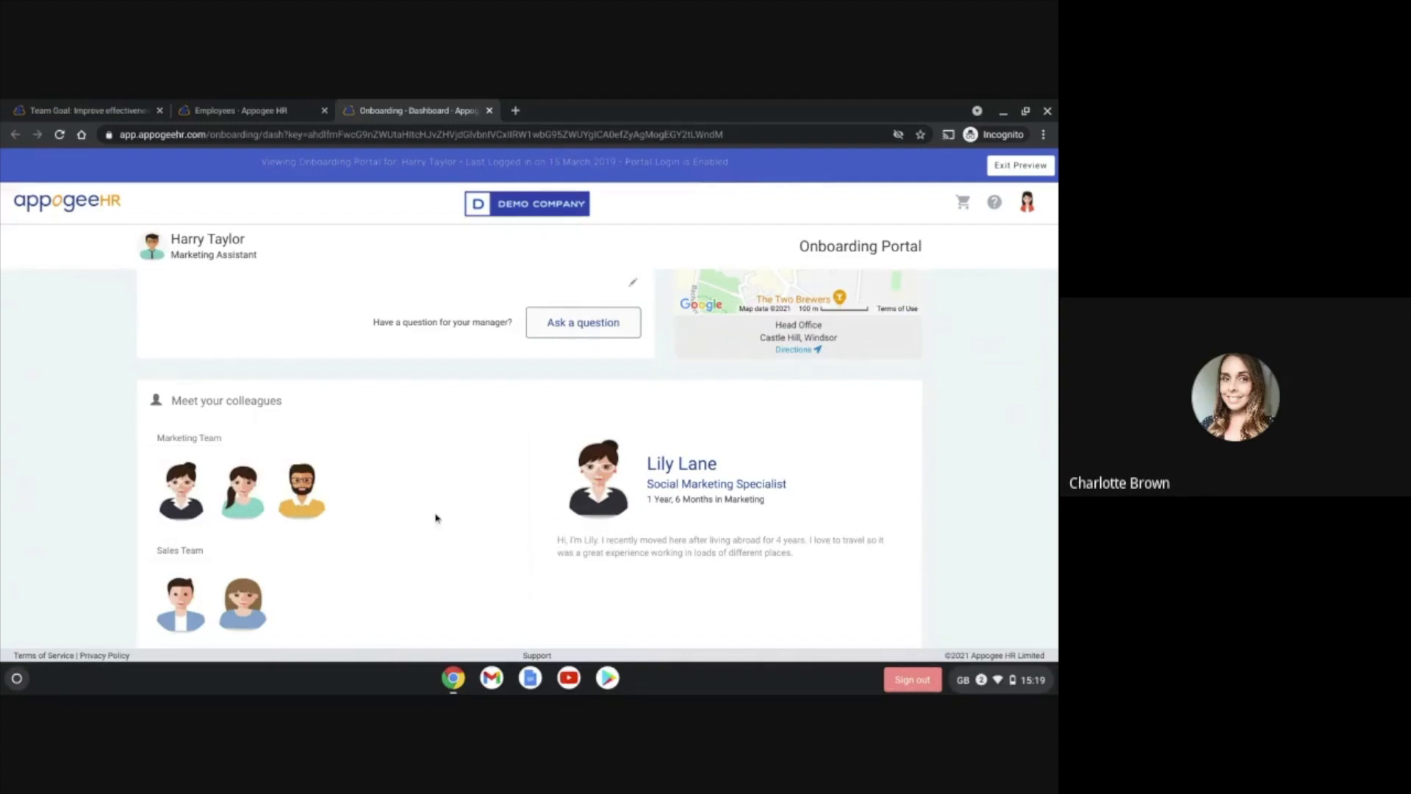
left_click(305, 503)
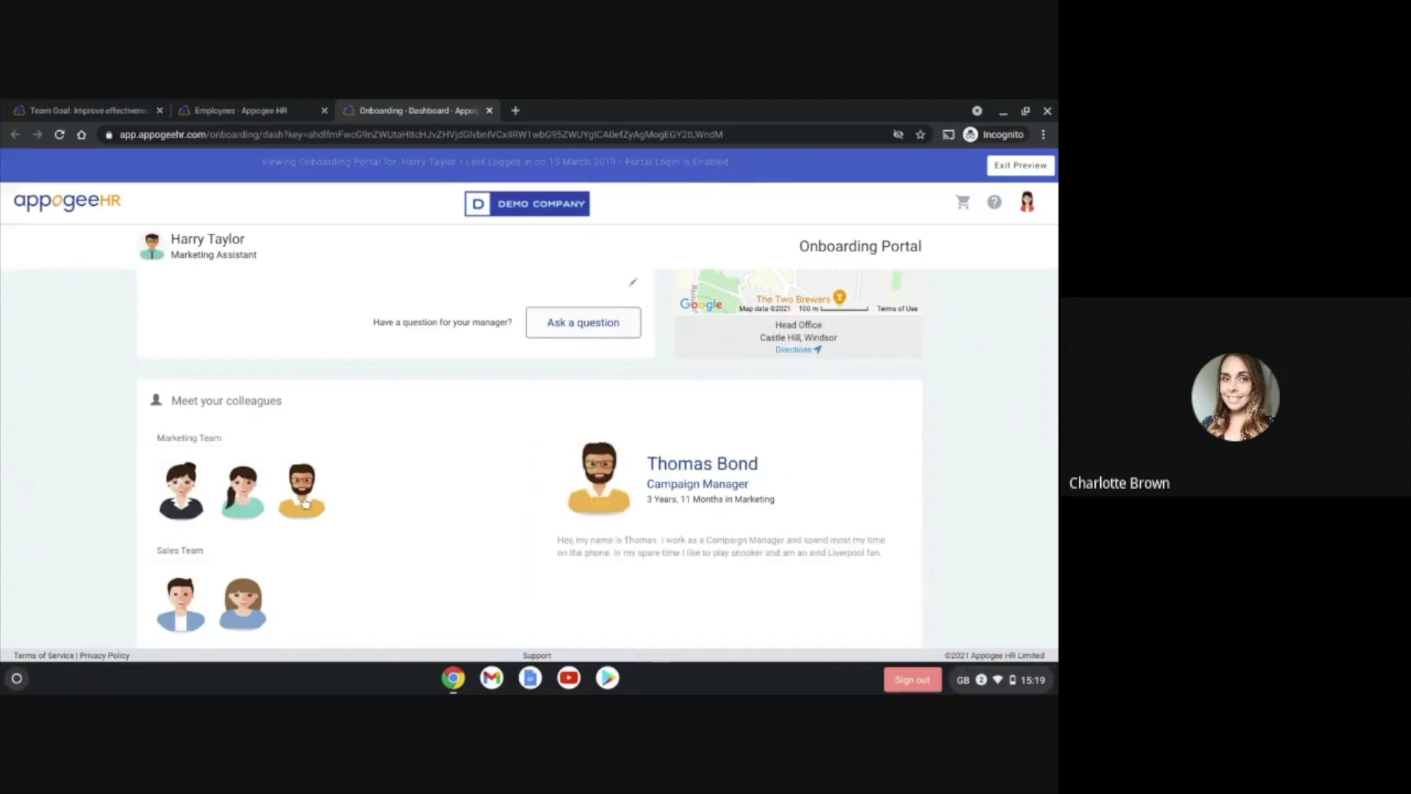
left_click(243, 509)
left_click(253, 611)
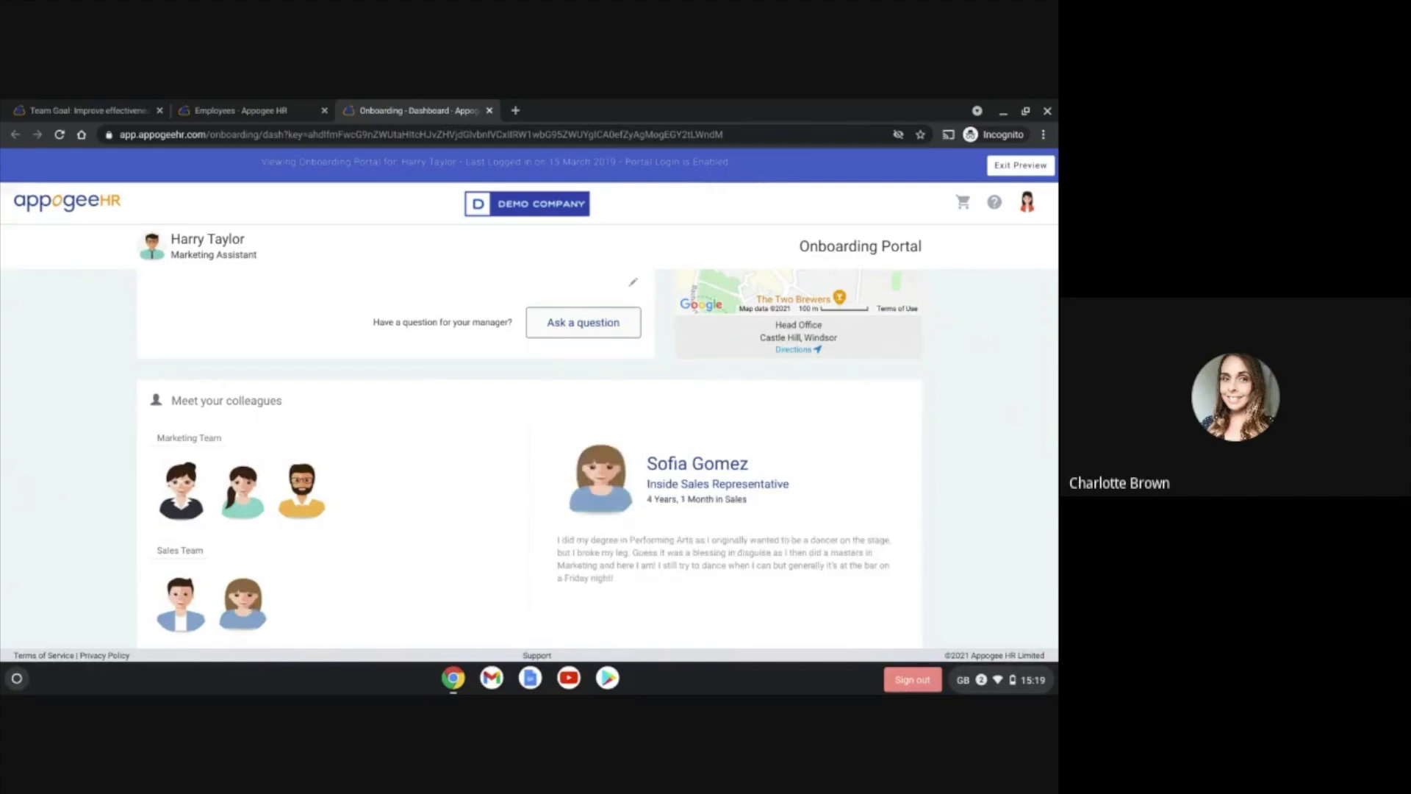
Step: Display the new starter's onboarding profile form and examine its personal, About Me and bank detail fields
scroll(292, 314, "up", 10)
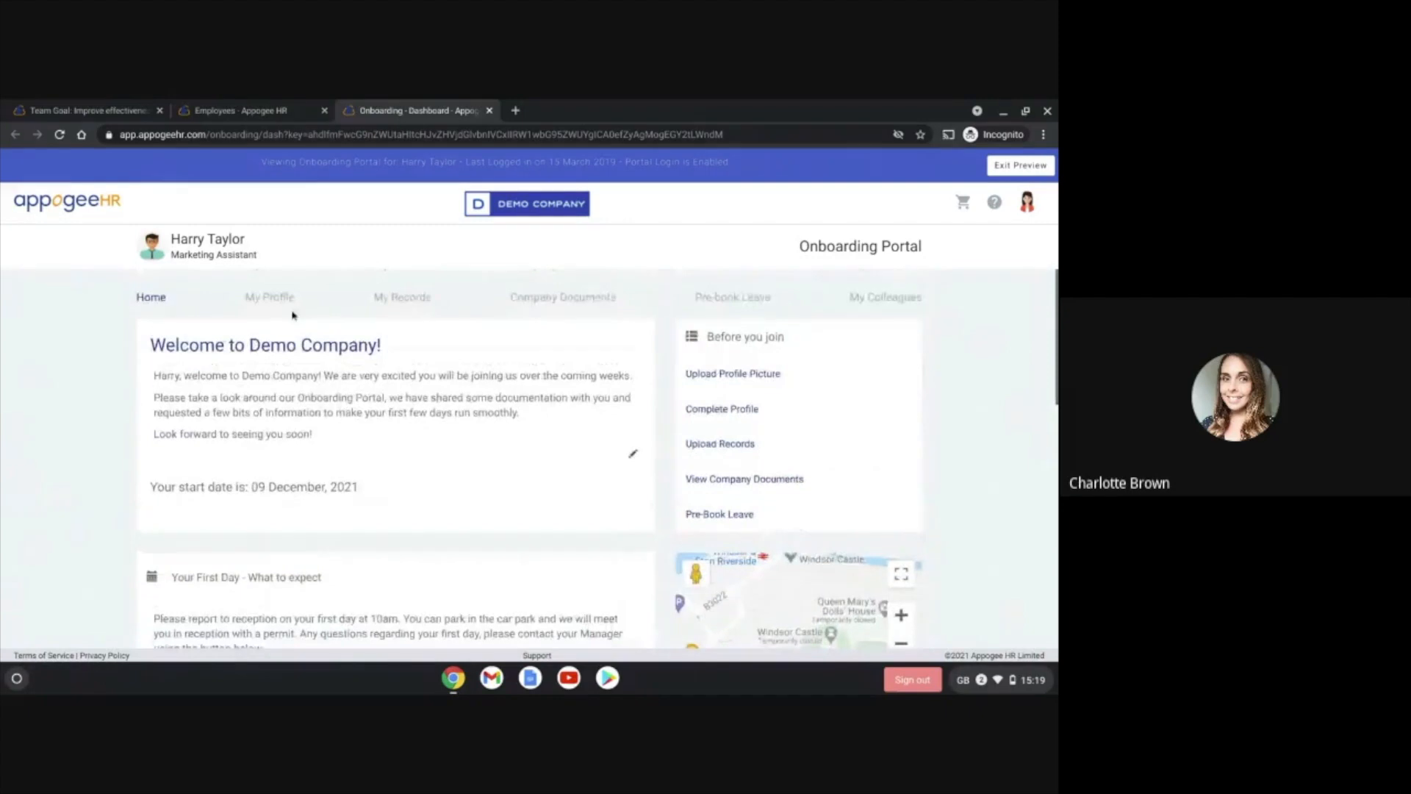
left_click(279, 297)
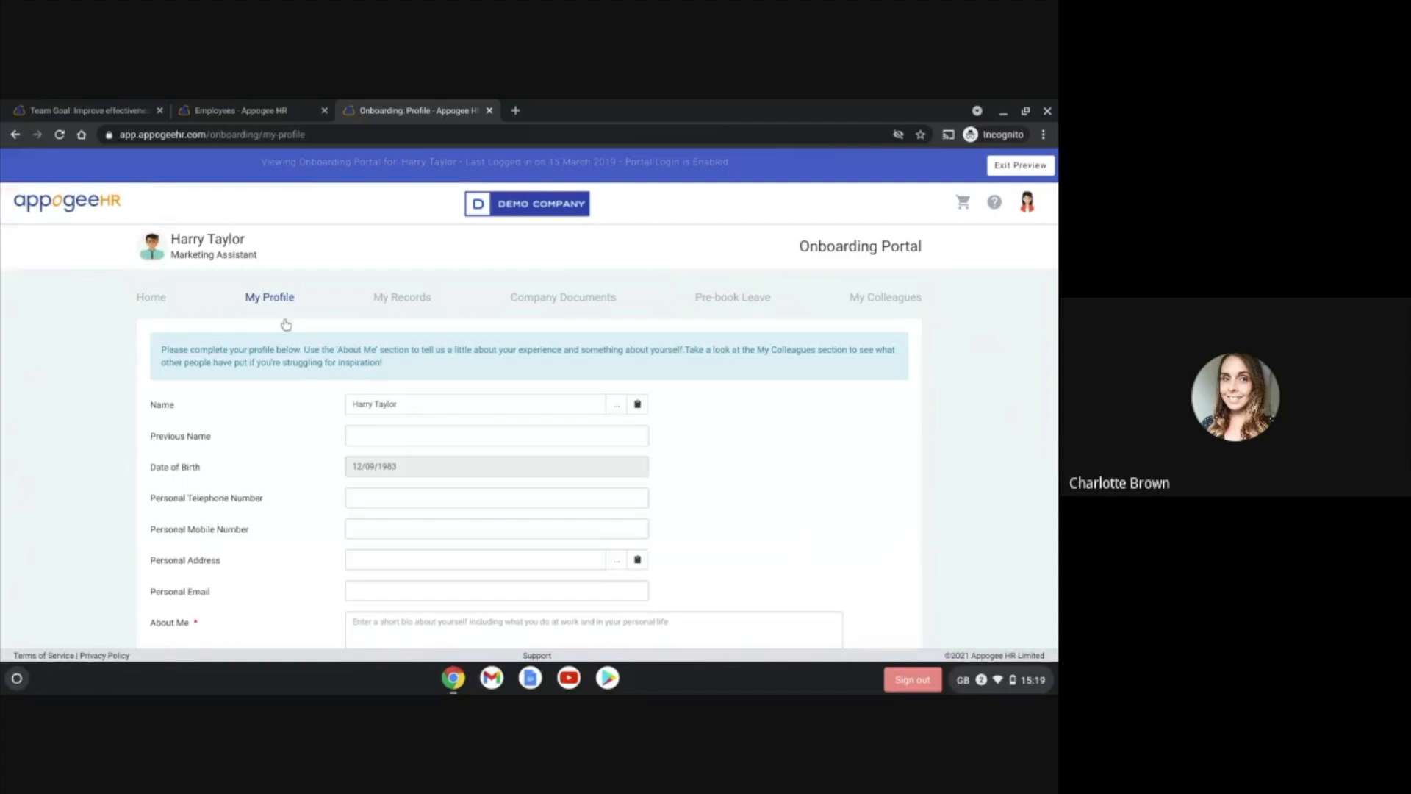
scroll(289, 463, "down", 3)
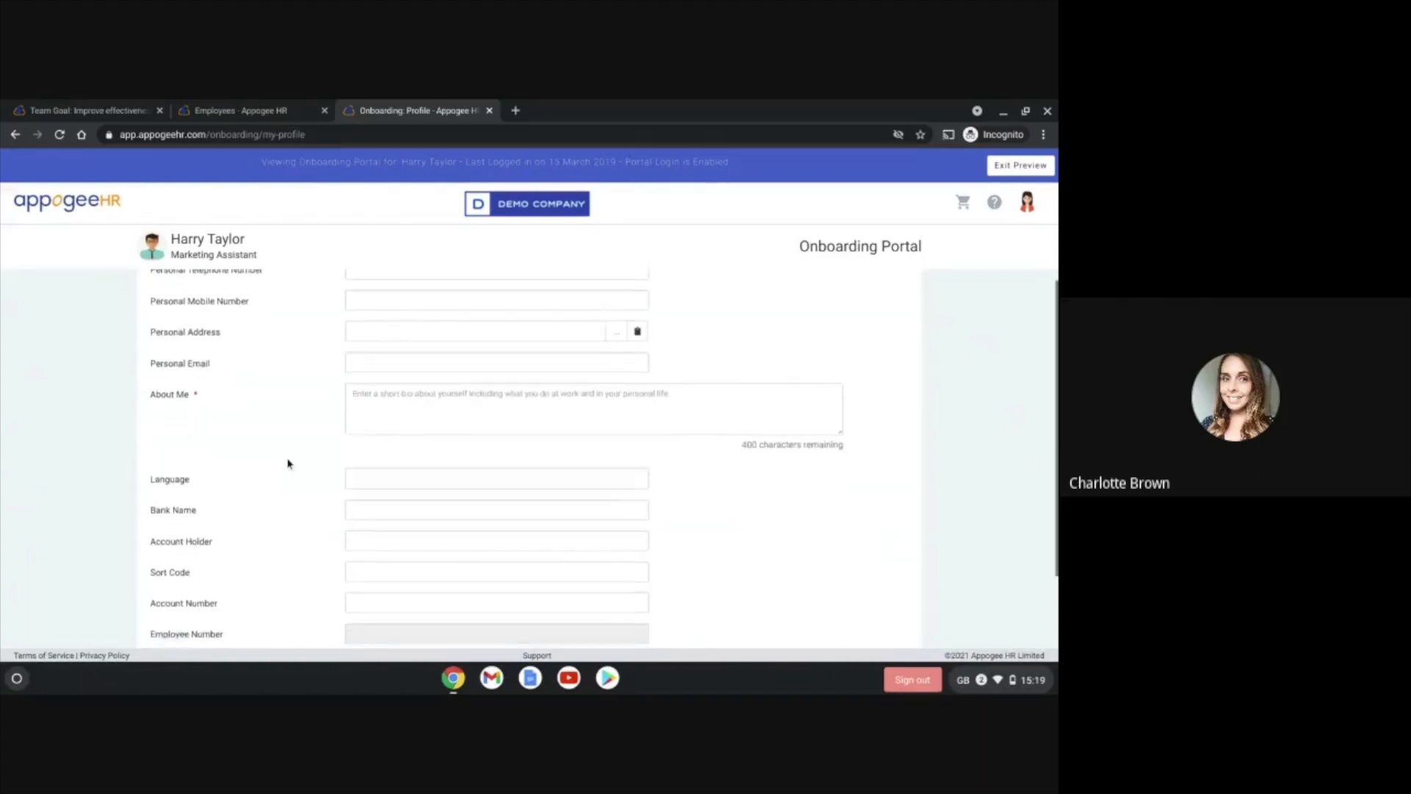
scroll(289, 463, "up", 3)
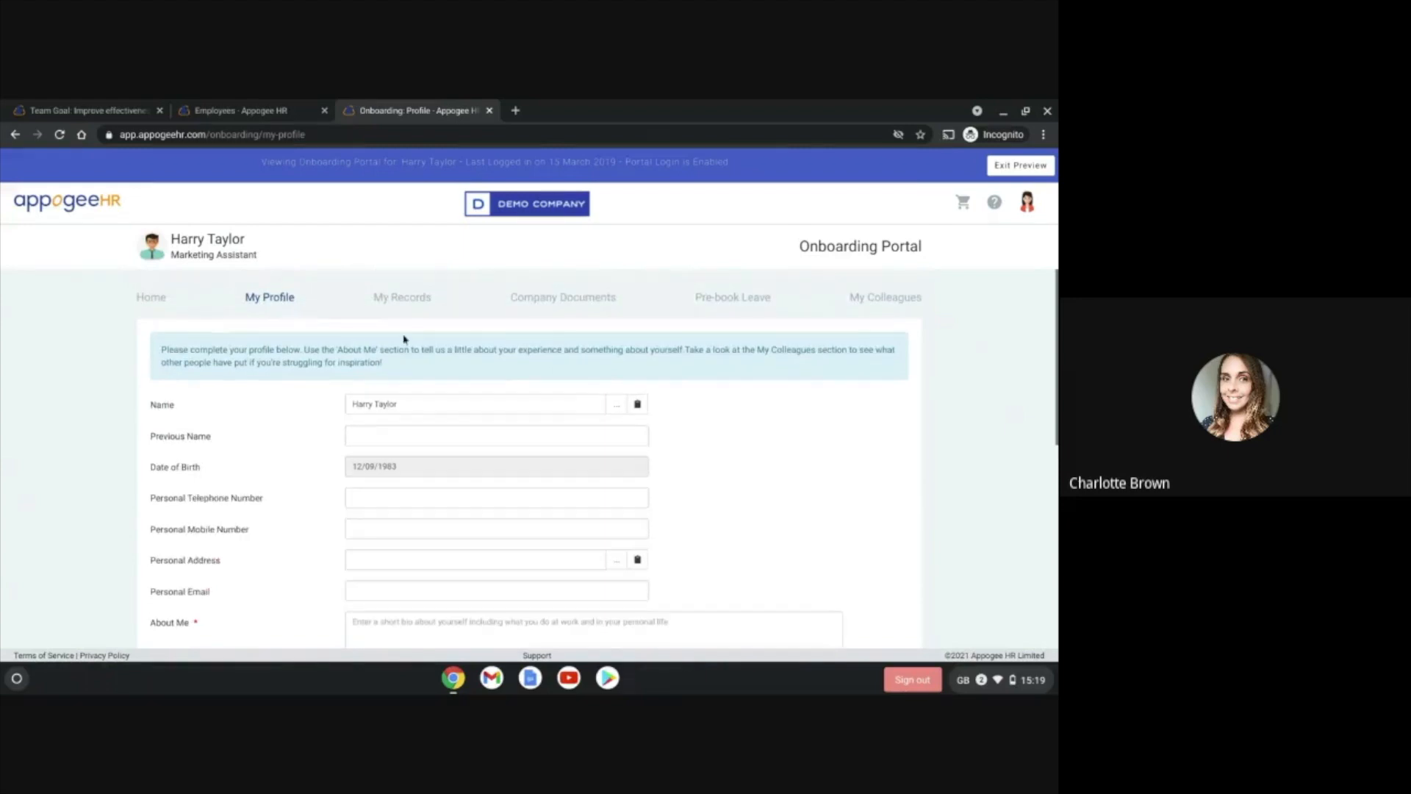
Step: Display the new starter's records page and examine the Right to Work and Learning & Development upload areas
left_click(403, 305)
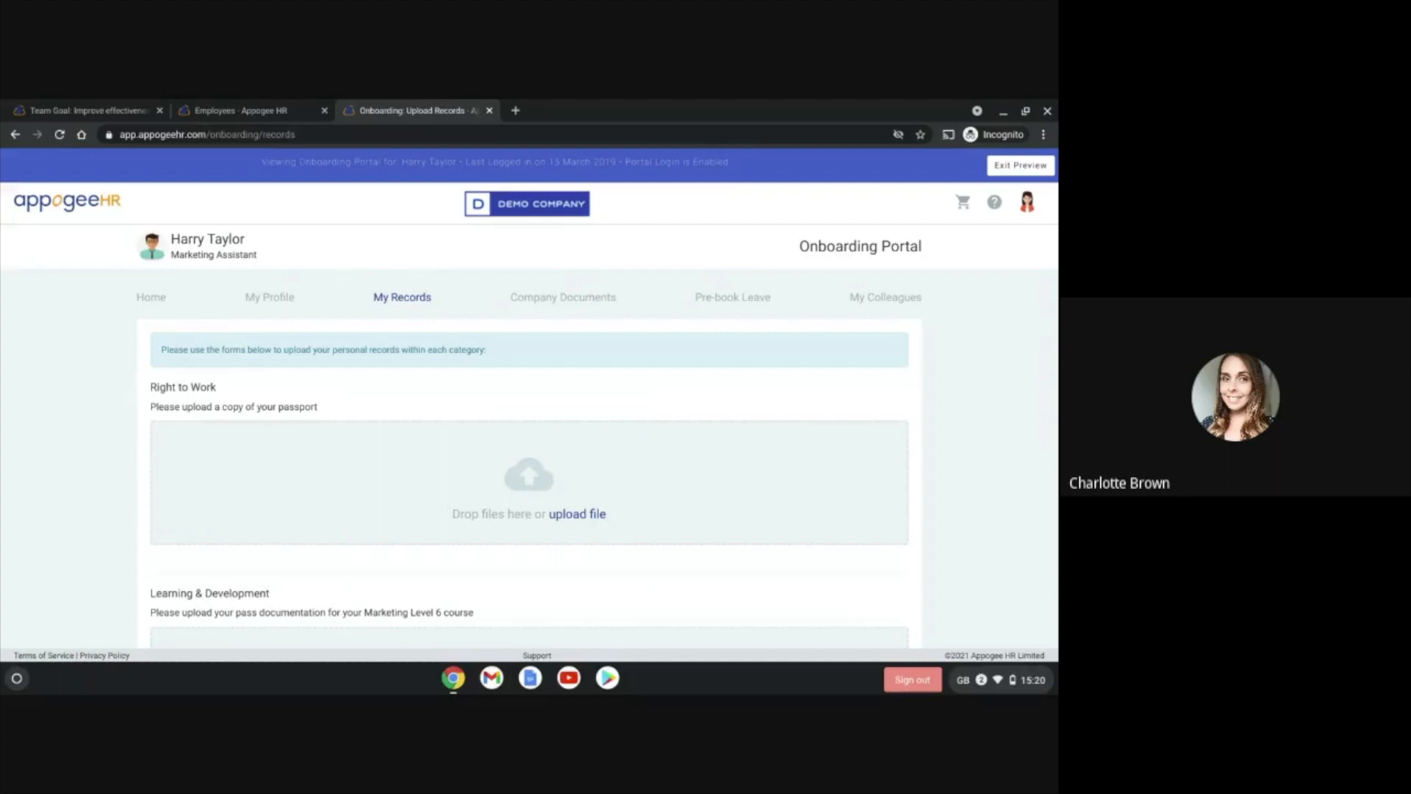
scroll(425, 396, "down", 2)
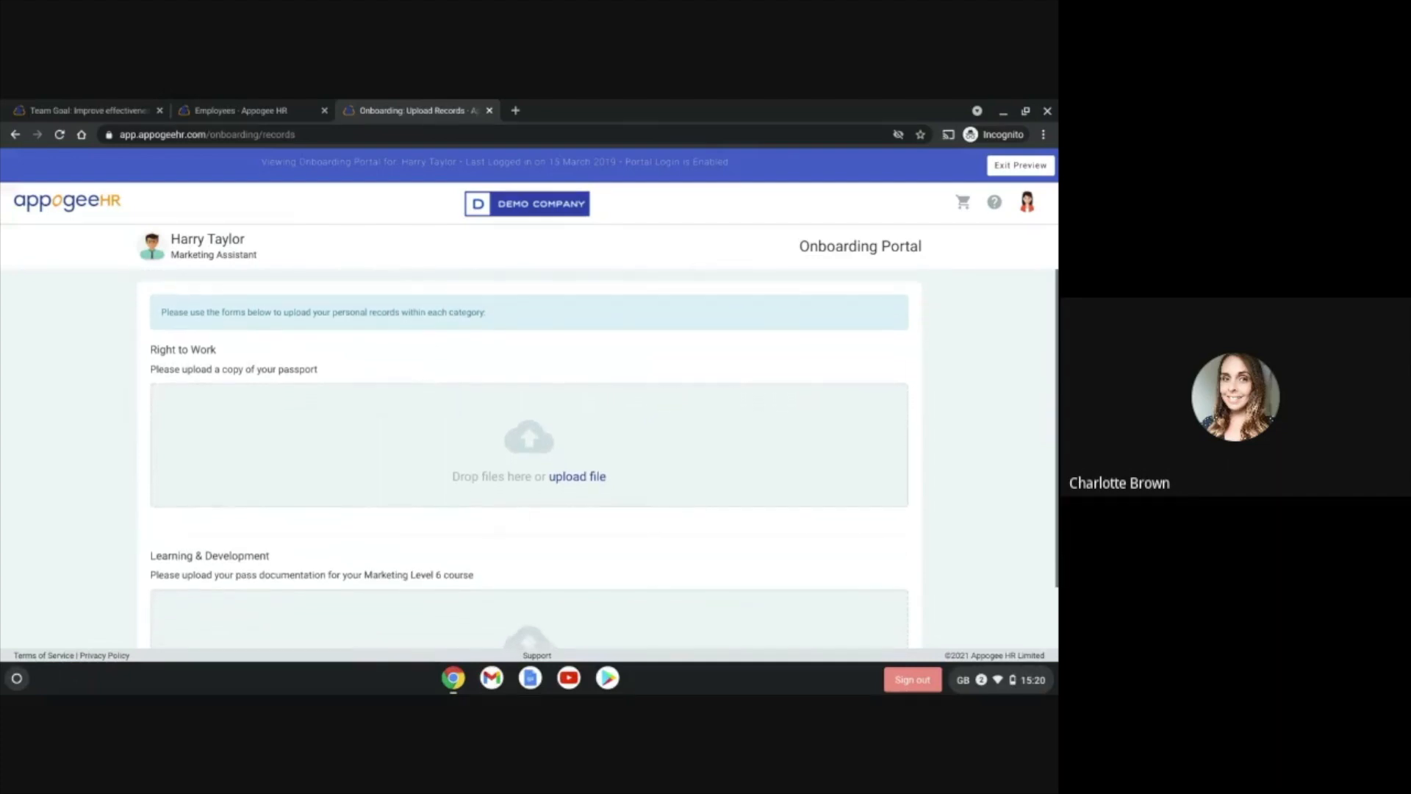
scroll(530, 459, "down", 3)
scroll(529, 458, "up", 4)
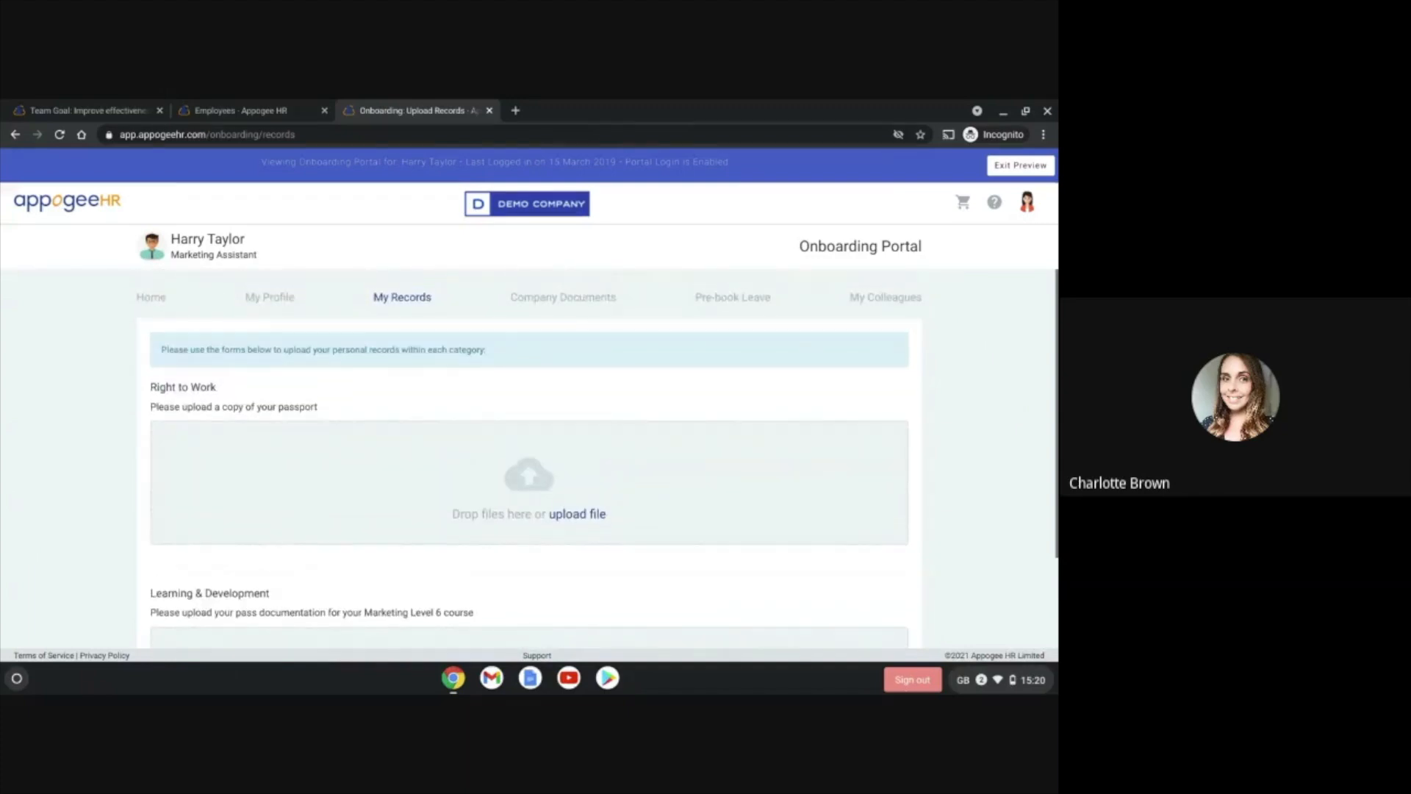
Step: View the company documents shared in the onboarding portal, and display the form and calendar for pre-booking leave
left_click(542, 305)
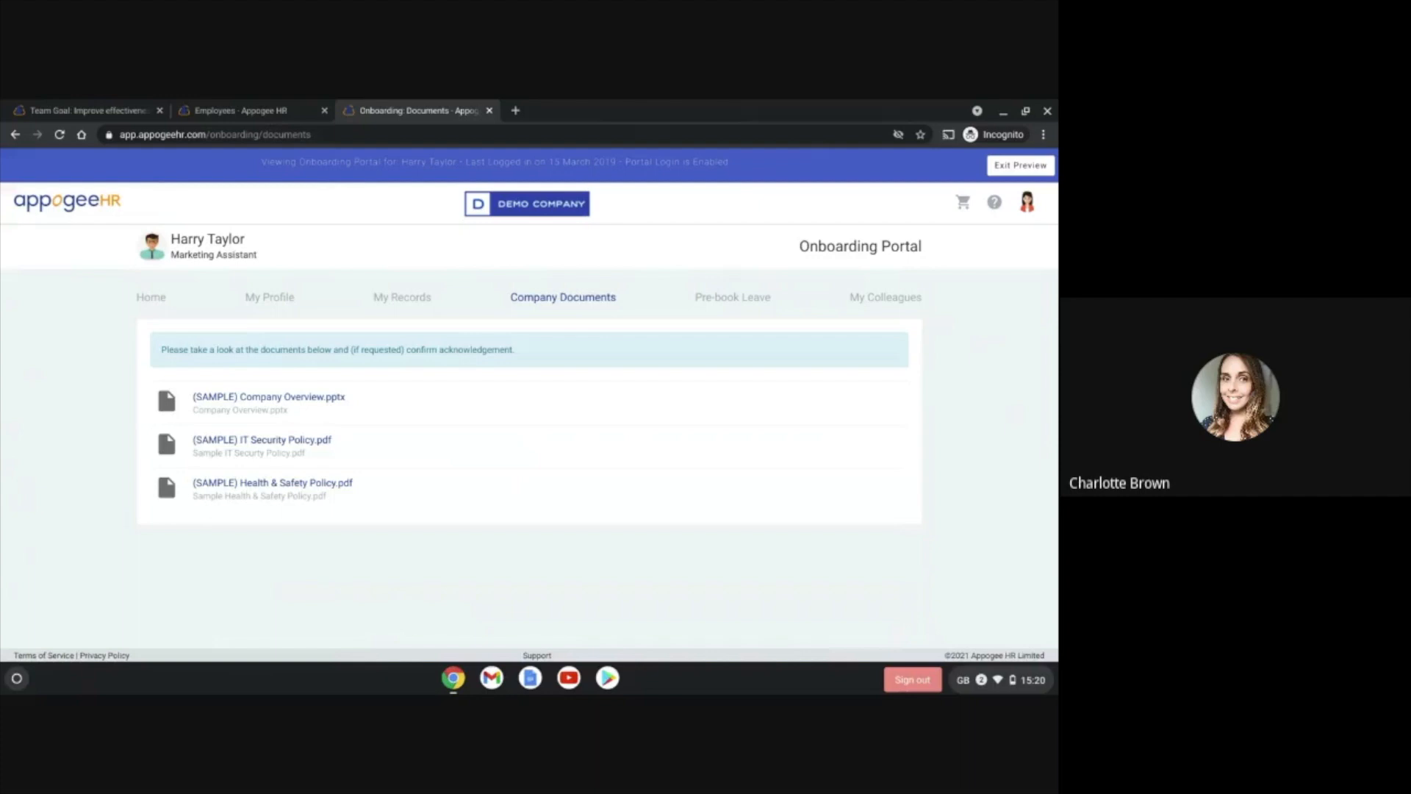
left_click(711, 302)
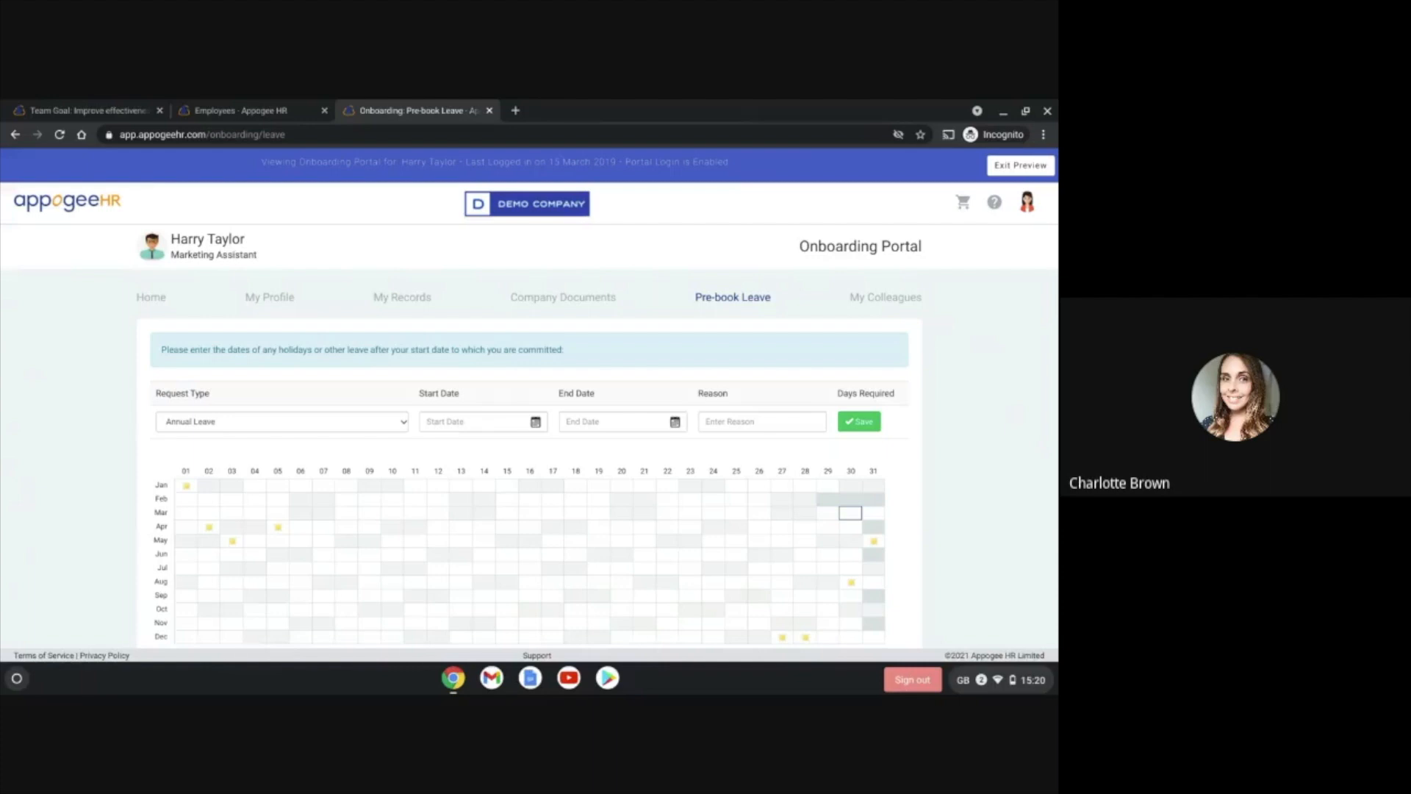
Step: Display the onboarding portal's colleagues page and examine the Marketing team members' introductions
left_click(880, 307)
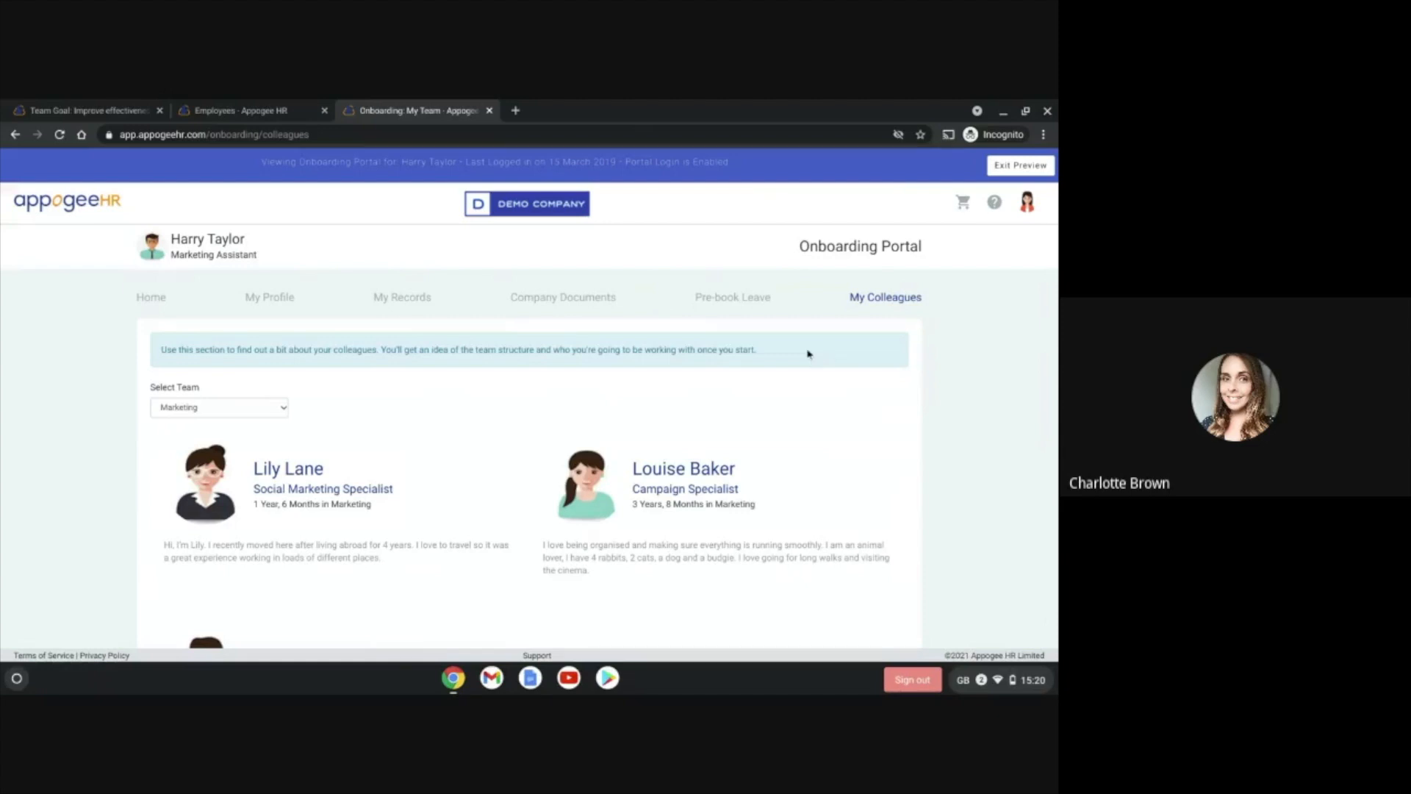
scroll(808, 354, "down", 2)
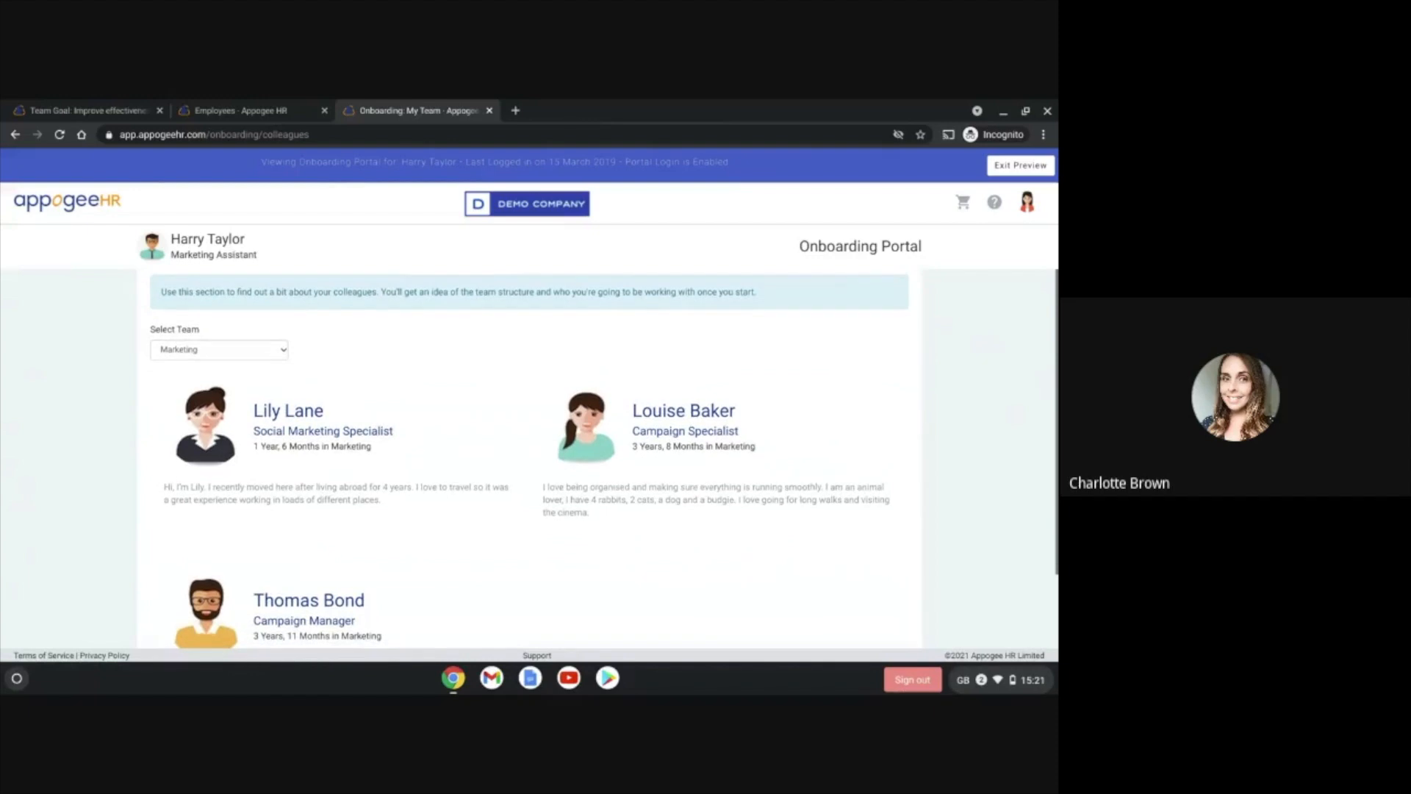
scroll(529, 459, "down", 1)
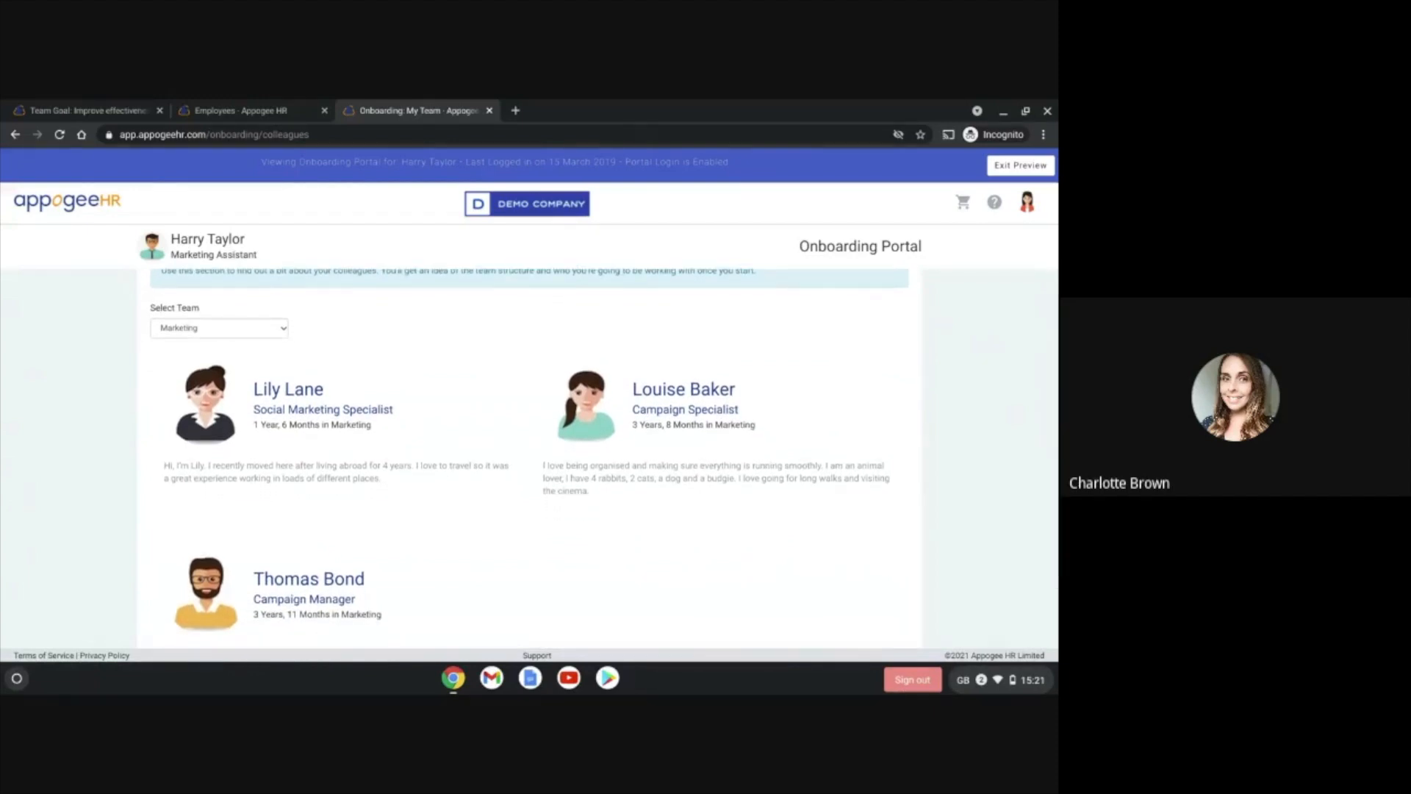
scroll(529, 458, "down", 1)
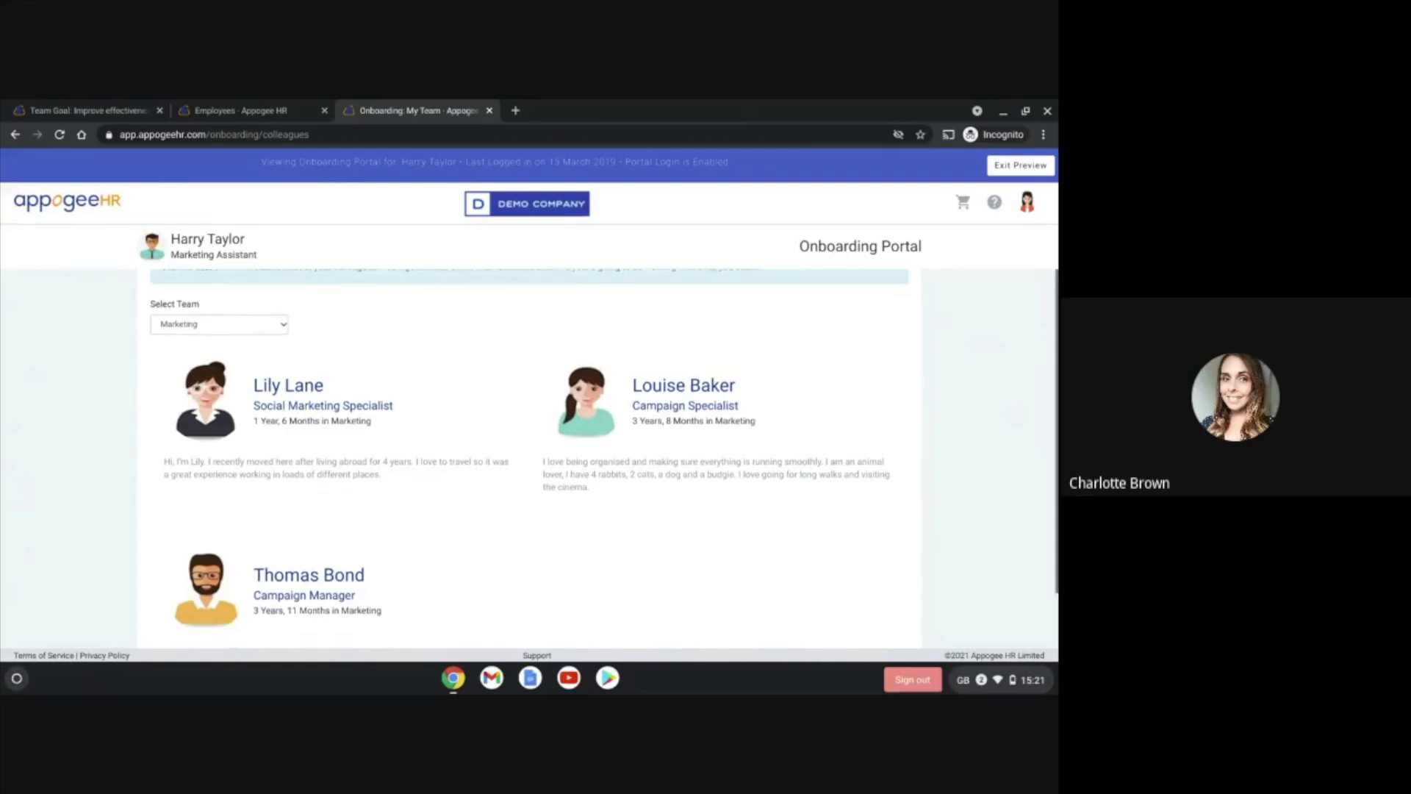